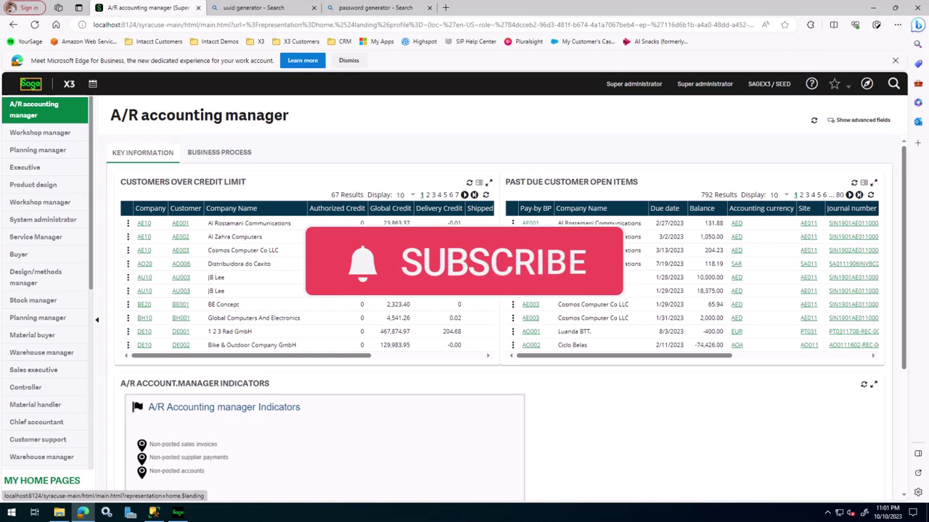
Open the license data and examine the available badges and their maximum numbers
left_click(895, 60)
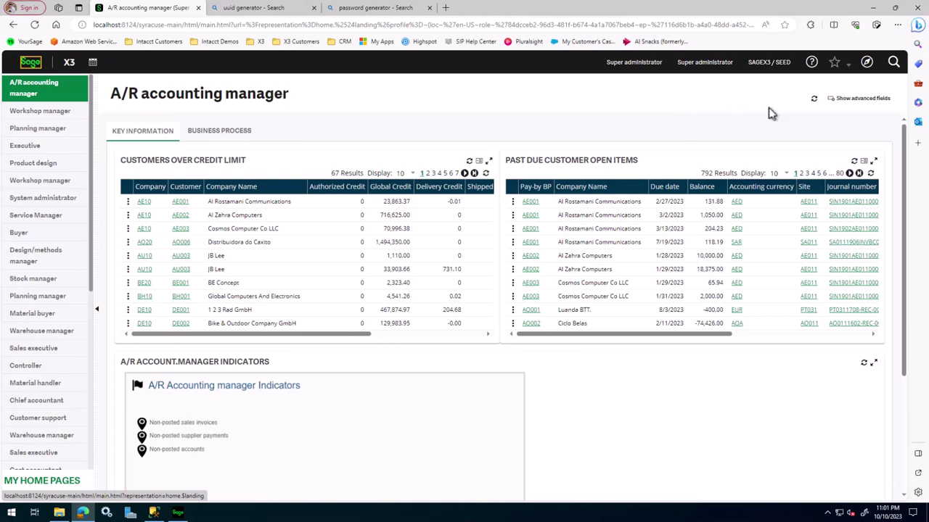
left_click(866, 67)
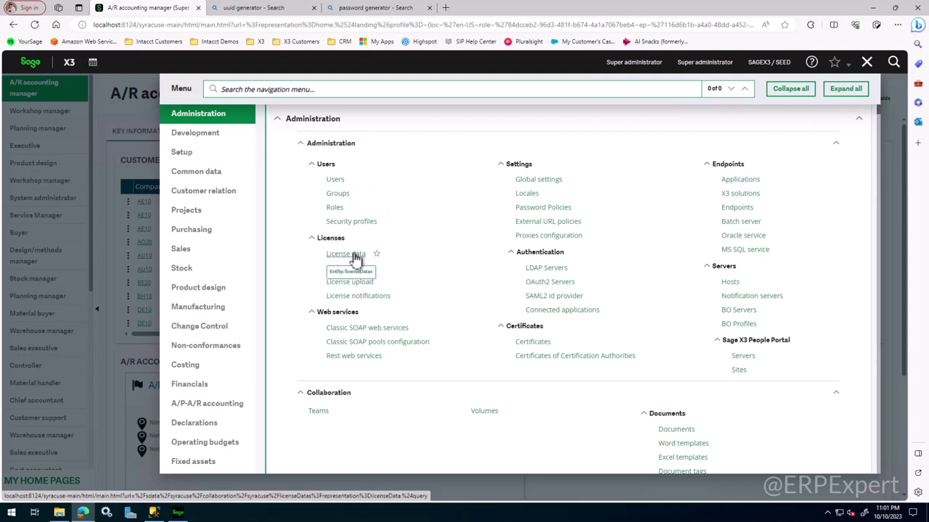
left_click(354, 259)
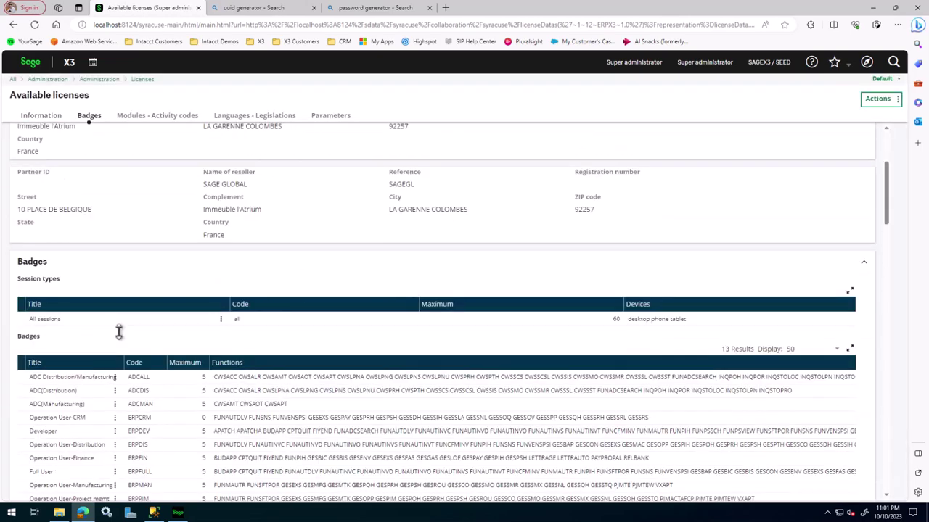
scroll(118, 333, "down", 2)
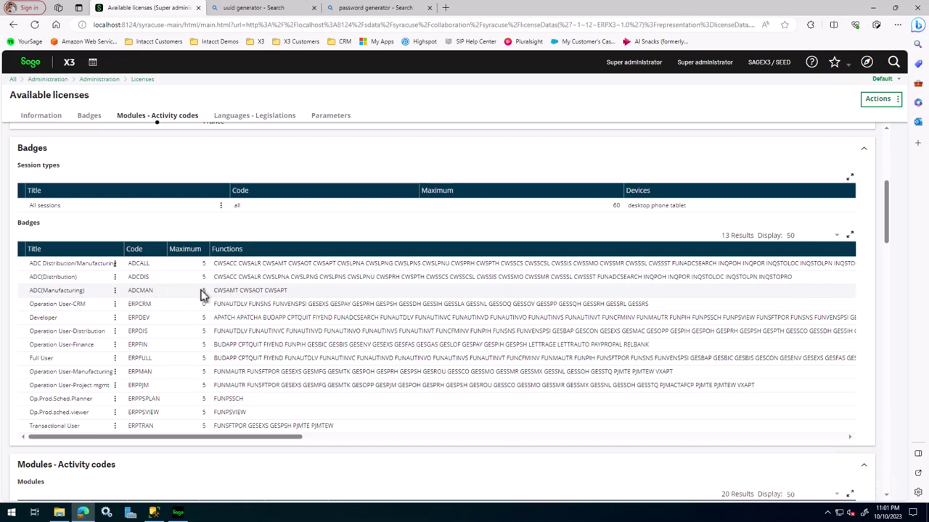
Open the Super administrator role by way of the admin user and its Super administrators group
left_click(30, 64)
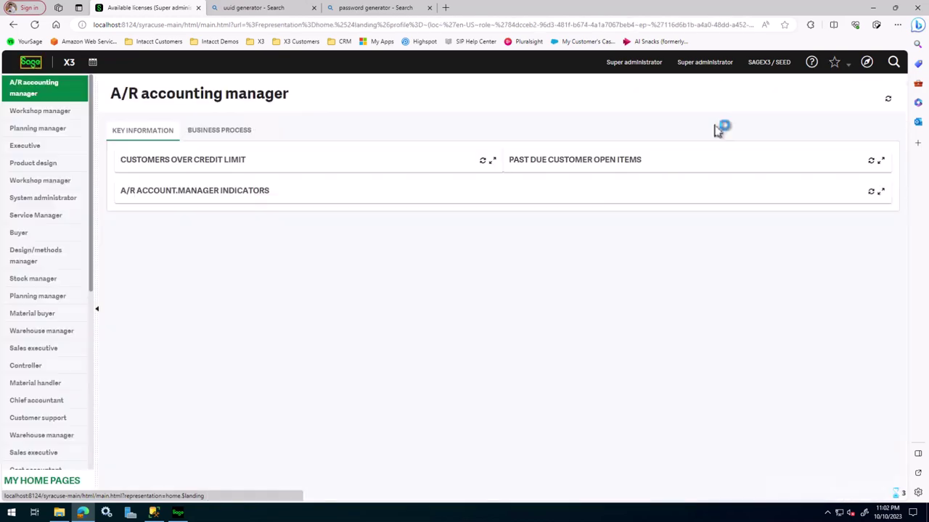
left_click(867, 64)
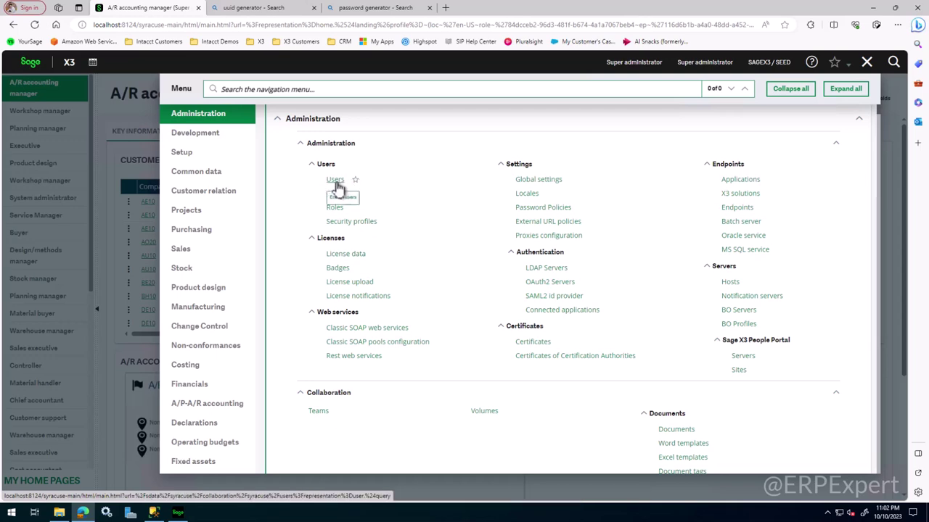
left_click(339, 182)
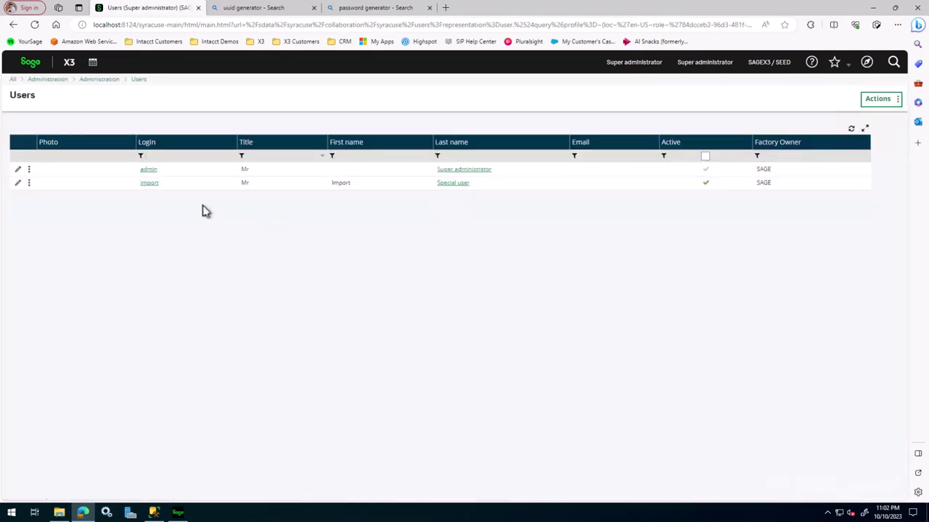
left_click(148, 171)
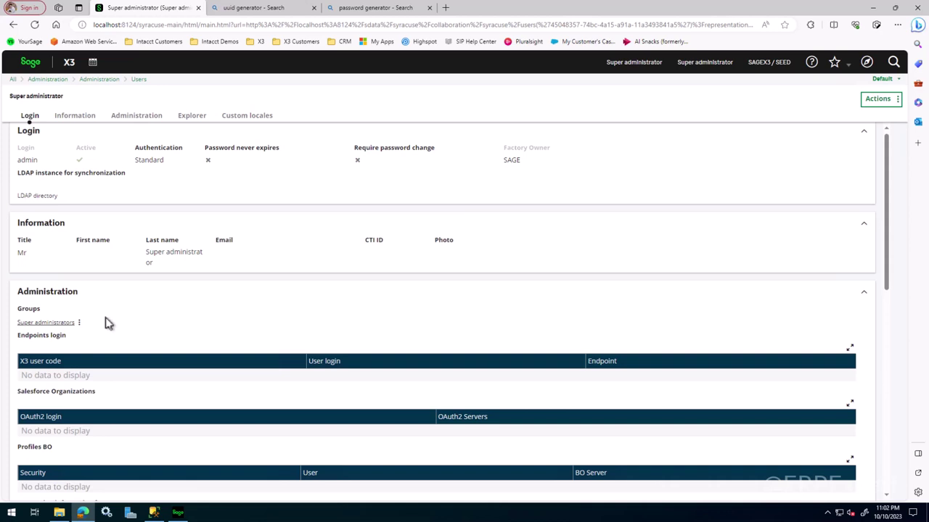
left_click(42, 323)
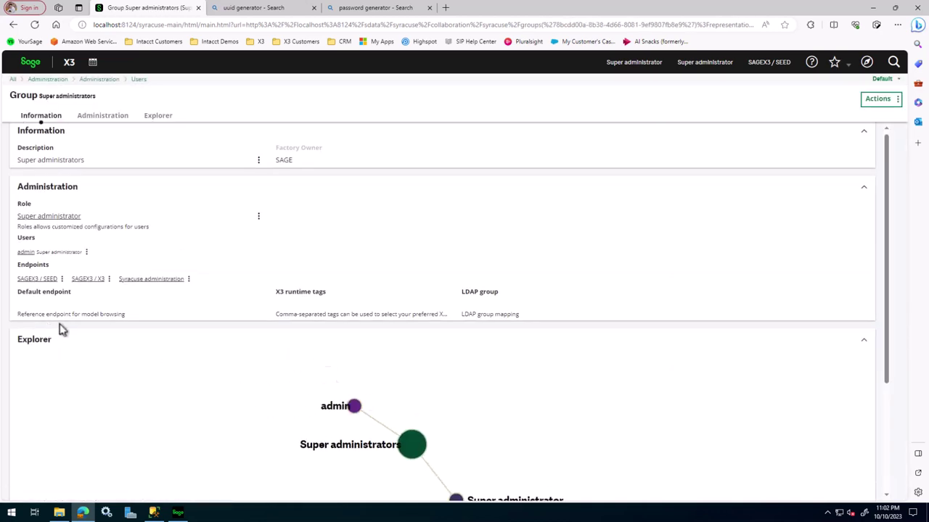
left_click(42, 220)
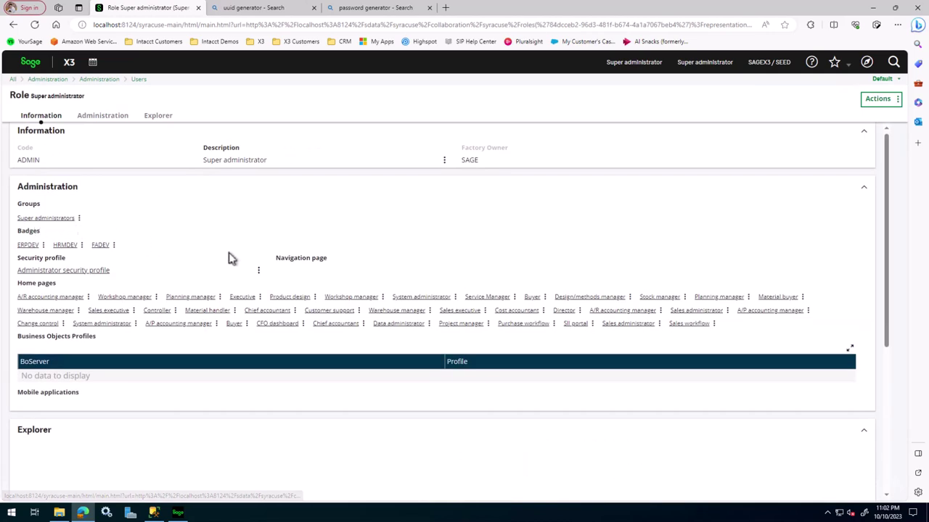
Edit the Super administrator role and add the ADCALL (ADC Distribution/Manufacturing) badge to it
left_click(873, 109)
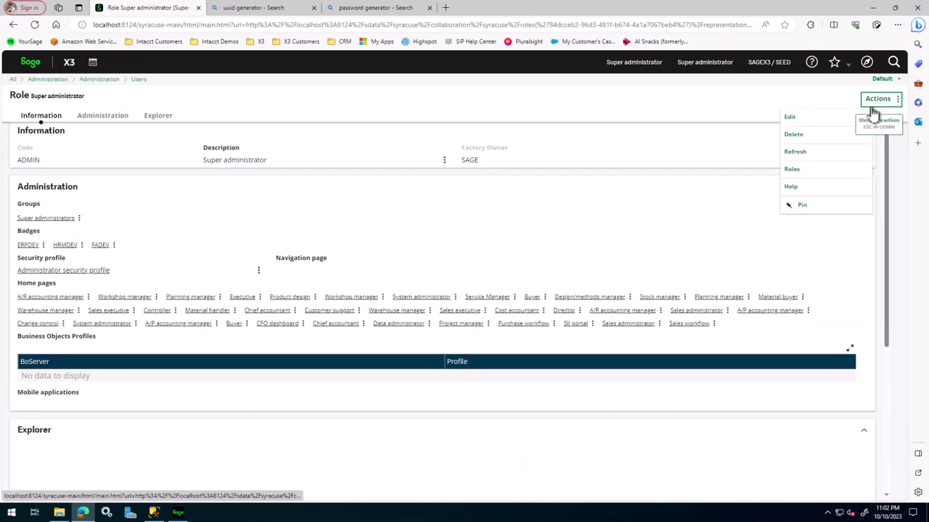
left_click(799, 121)
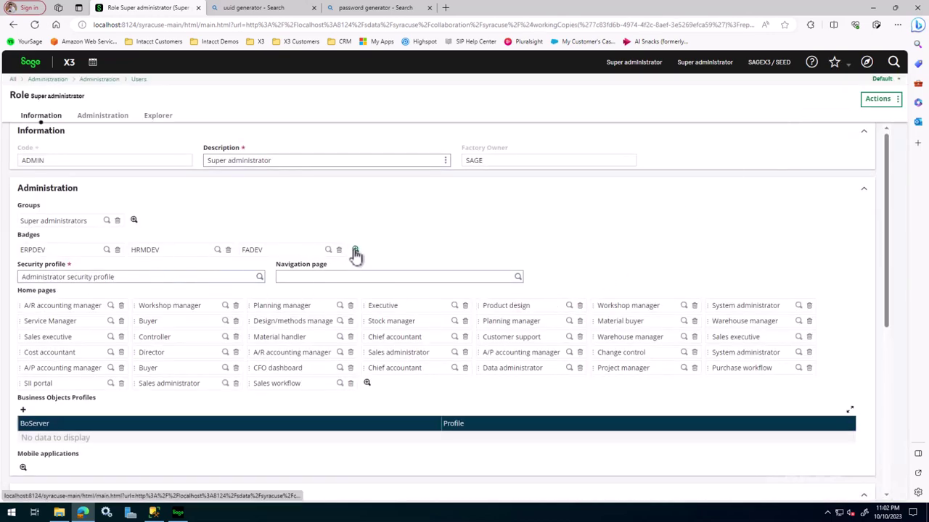
left_click(355, 251)
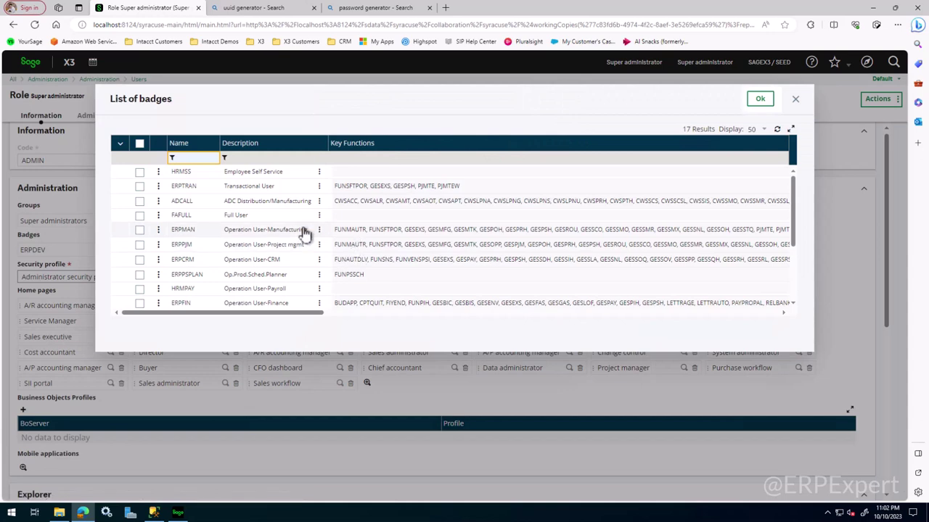
left_click(140, 201)
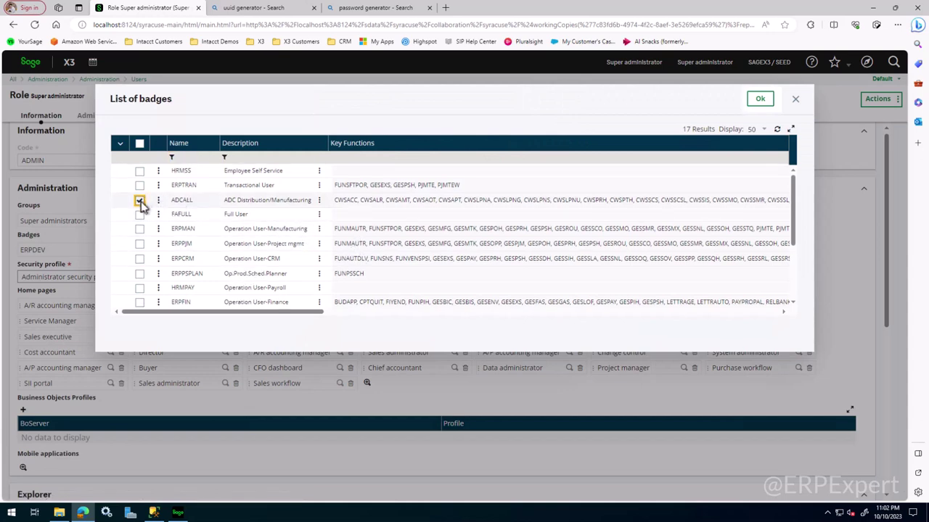
left_click(760, 105)
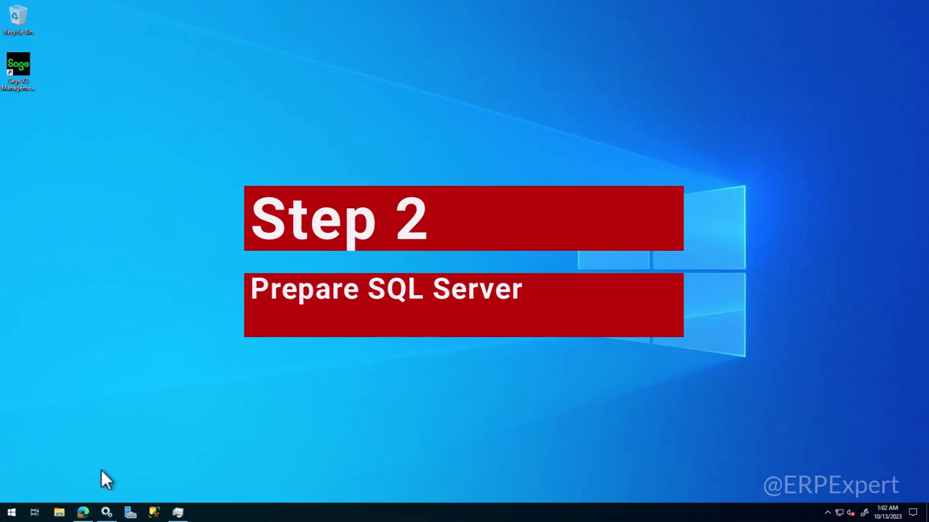
Switch to SQL Server Configuration Manager and show the SQL Server Services
left_click(11, 512)
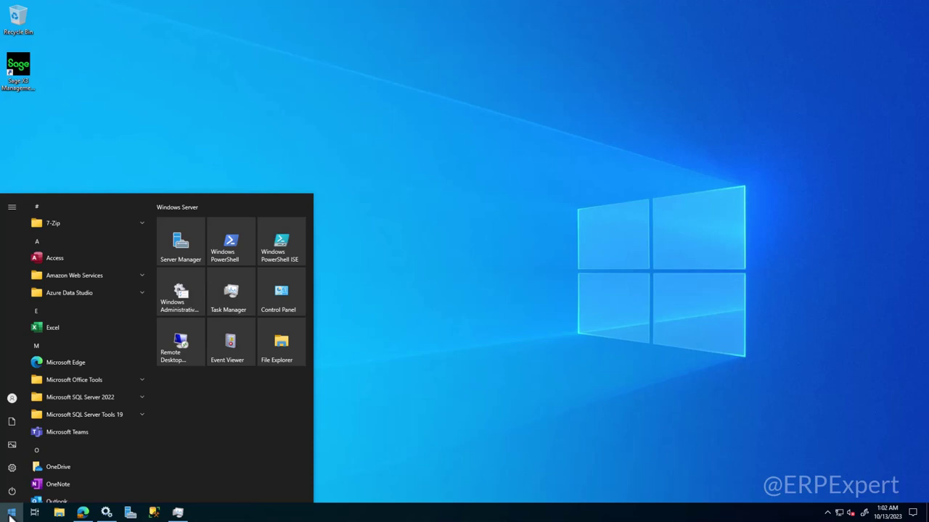
type("sql")
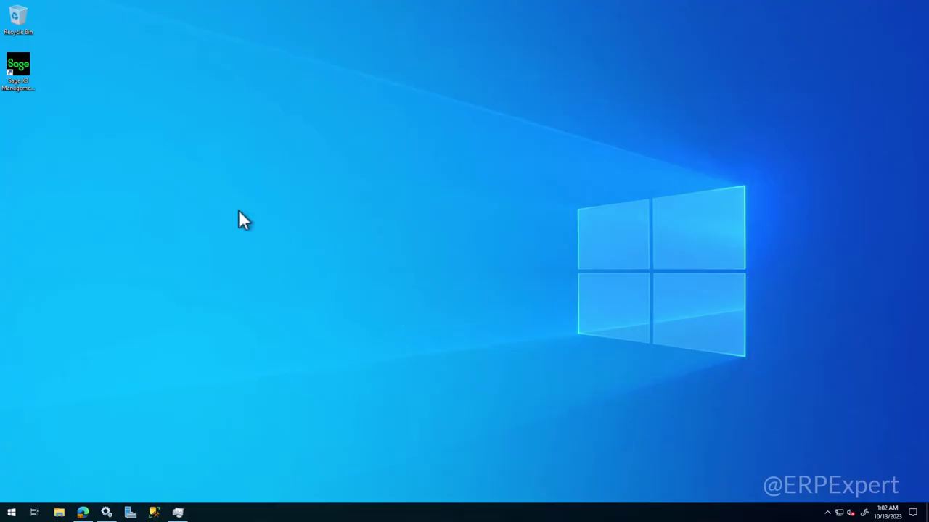
left_click(50, 50)
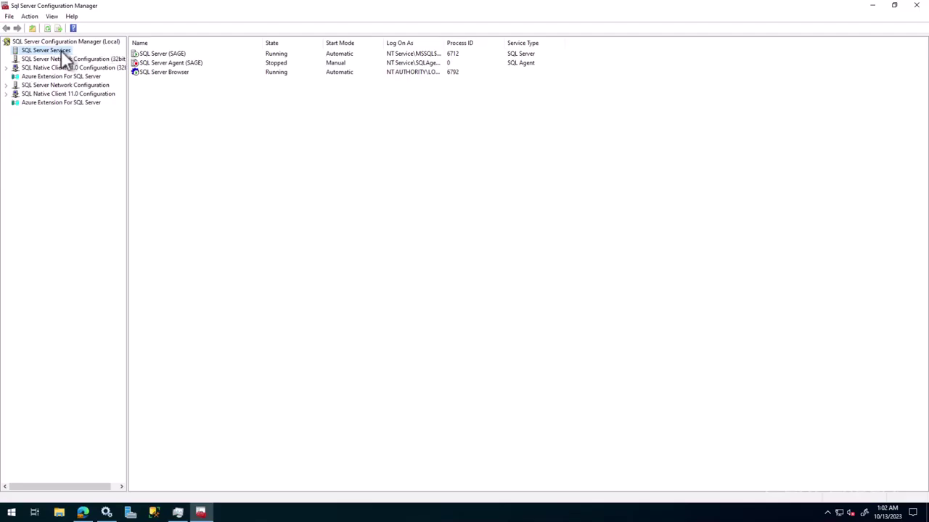
Check the Start Mode options in the SQL Server Browser service's properties and leave them without changes
left_click(150, 74)
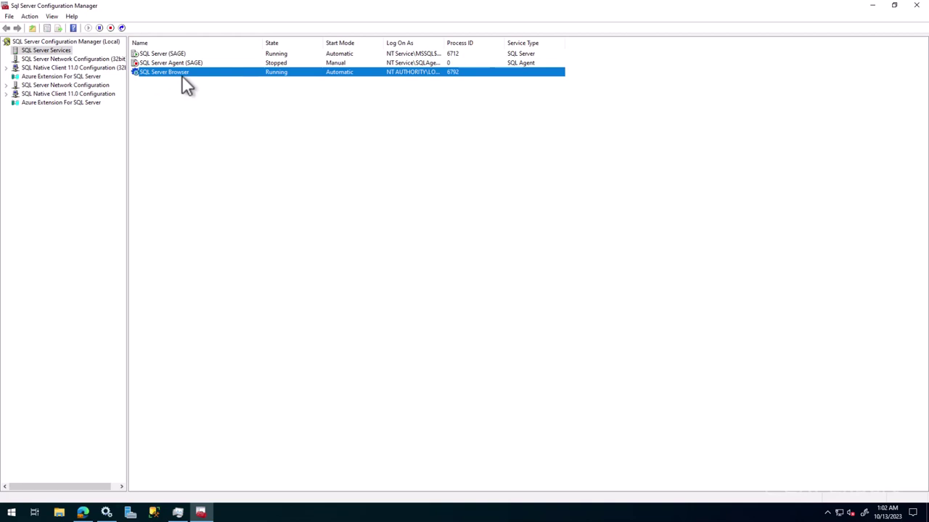
right_click(183, 73)
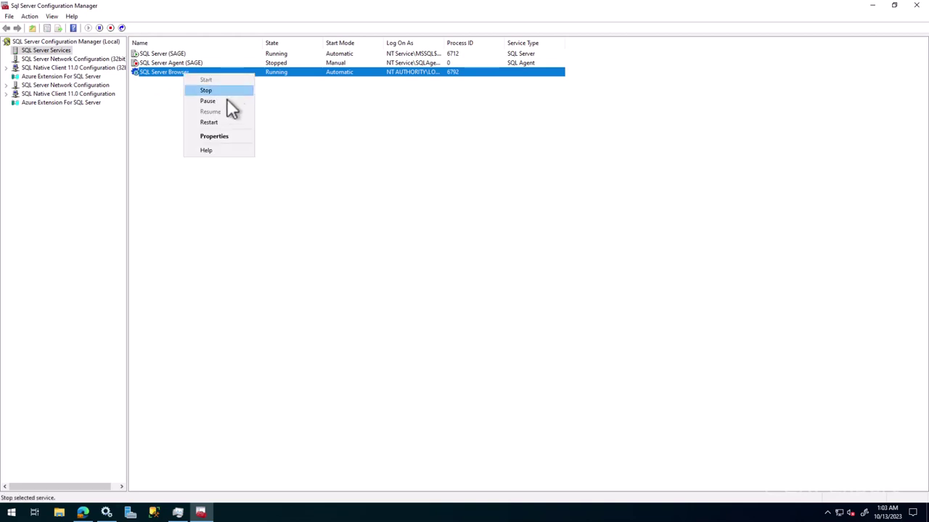
left_click(225, 137)
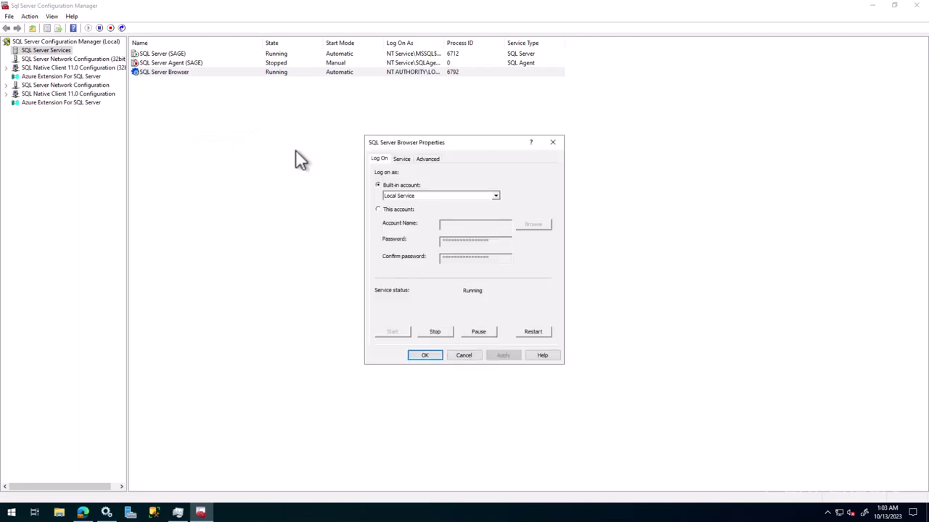
left_click(402, 160)
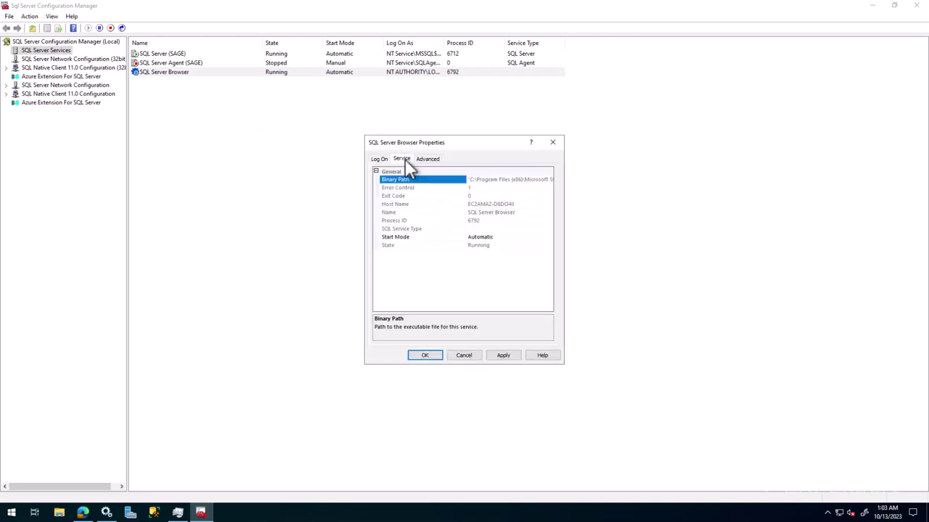
left_click(506, 238)
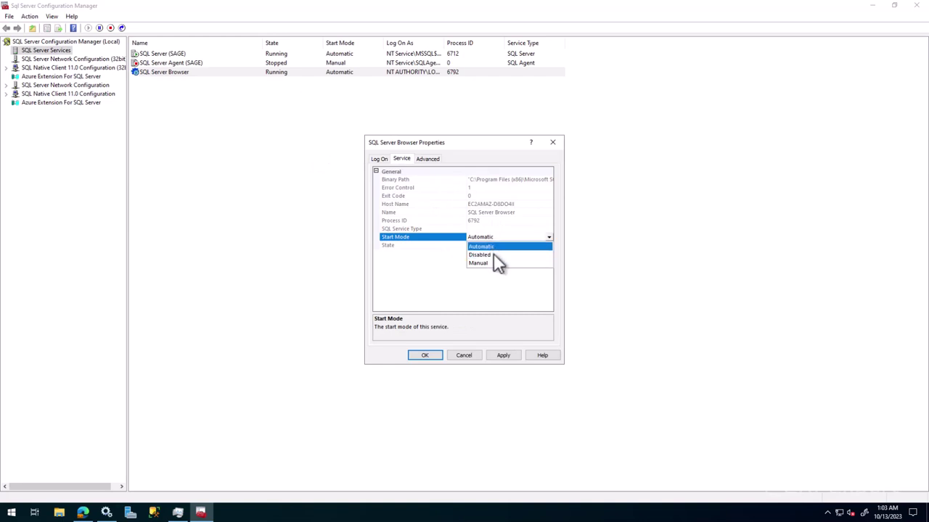
left_click(465, 356)
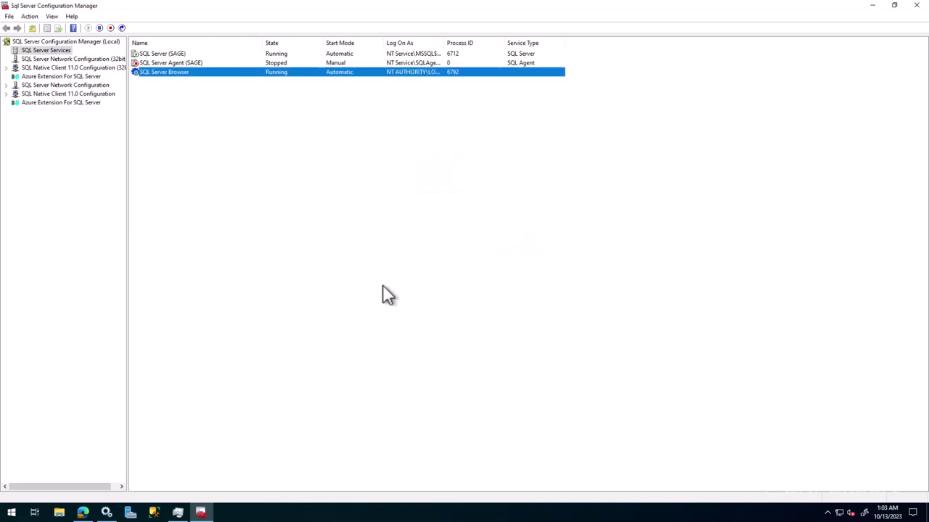
Check which start and stop commands are available for the SQL Server Browser service
right_click(167, 73)
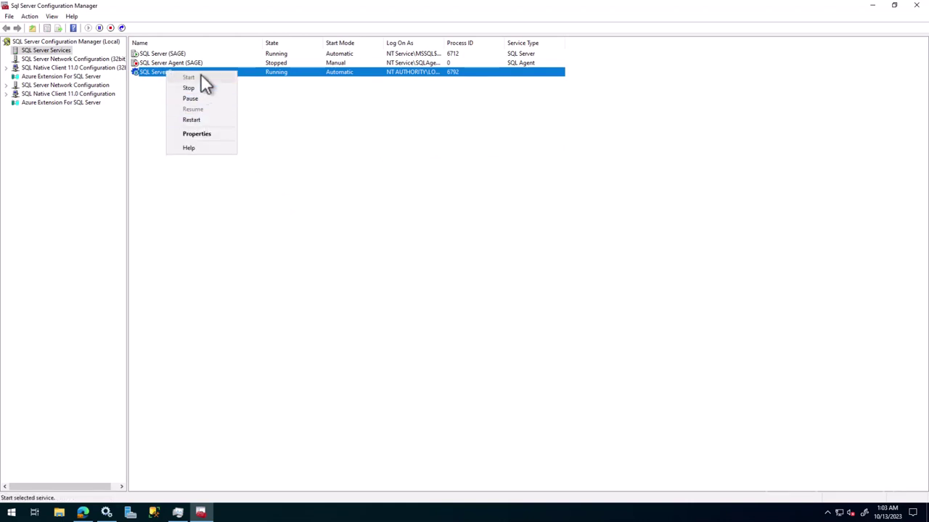
left_click(320, 149)
left_click(325, 160)
left_click(163, 74)
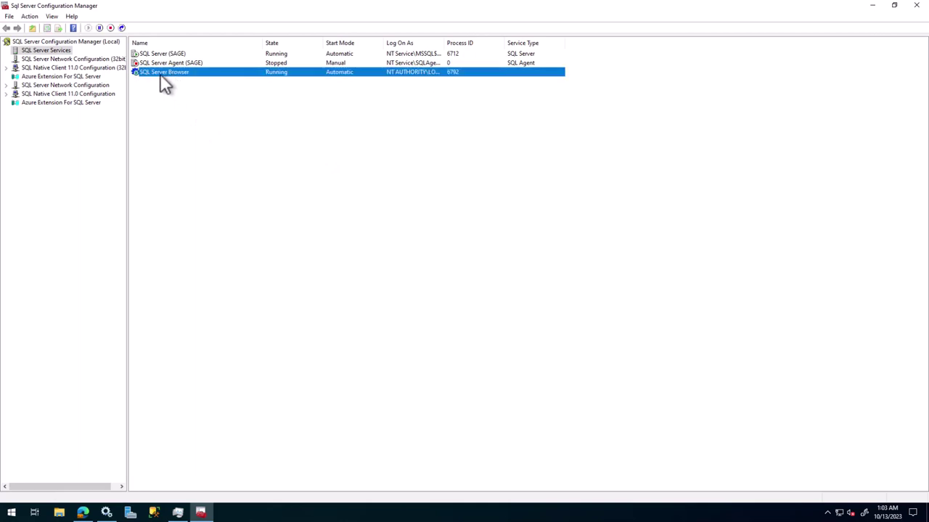
Examine the IP address and port settings of the TCP/IP protocol for the SAGE instance, down to the IPAll section
left_click(72, 86)
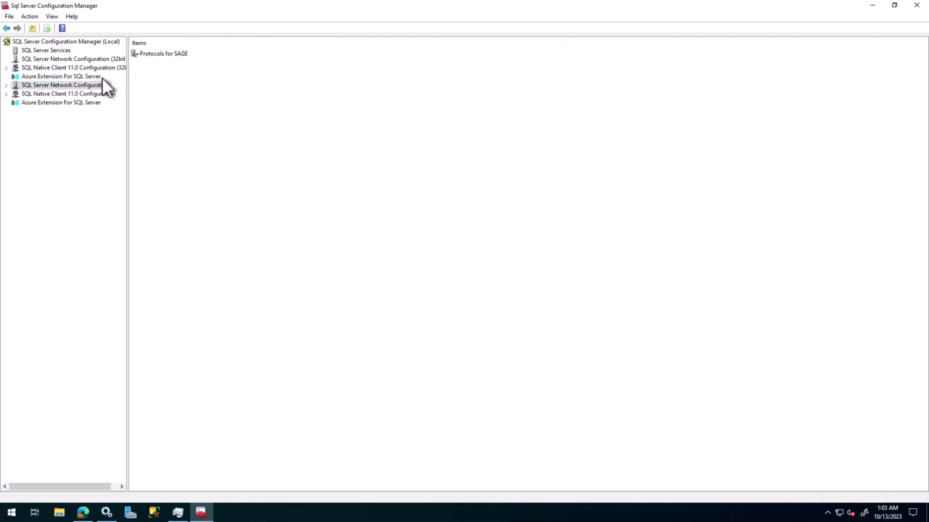
double_click(164, 55)
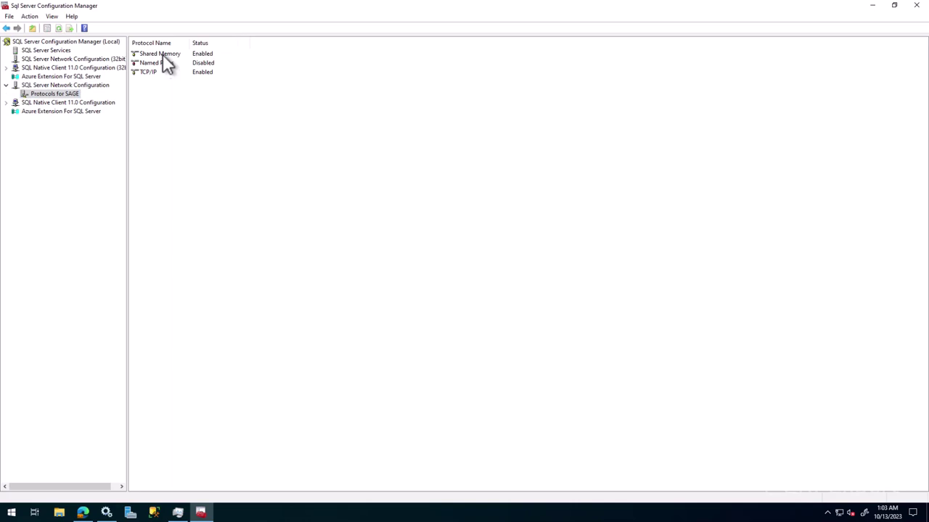
left_click(153, 73)
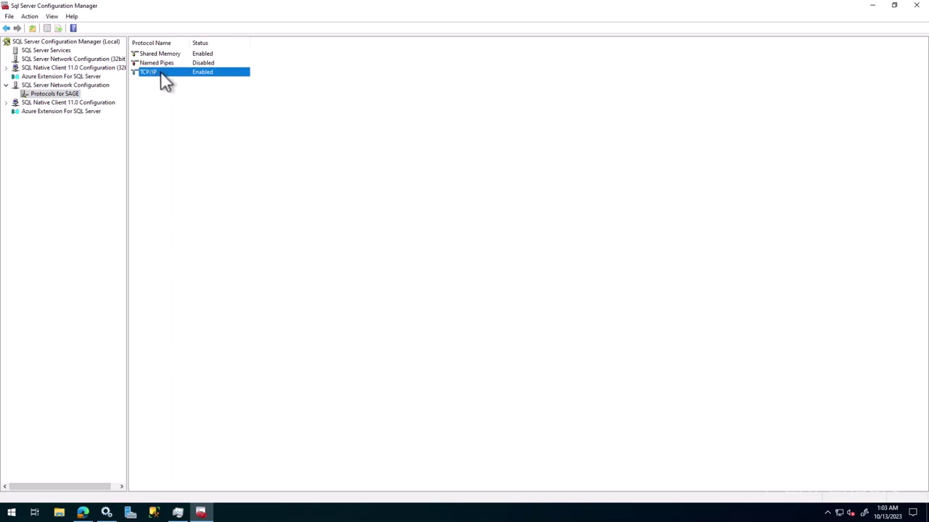
right_click(161, 72)
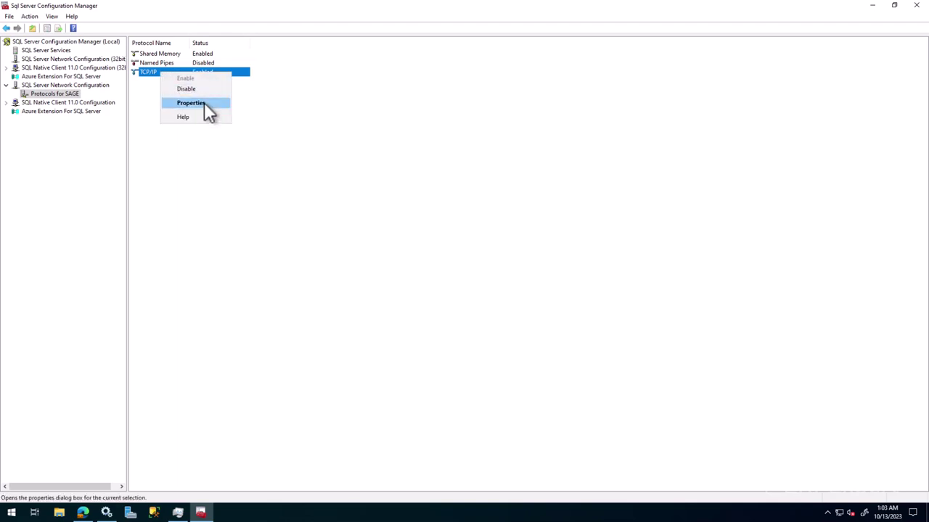
left_click(206, 104)
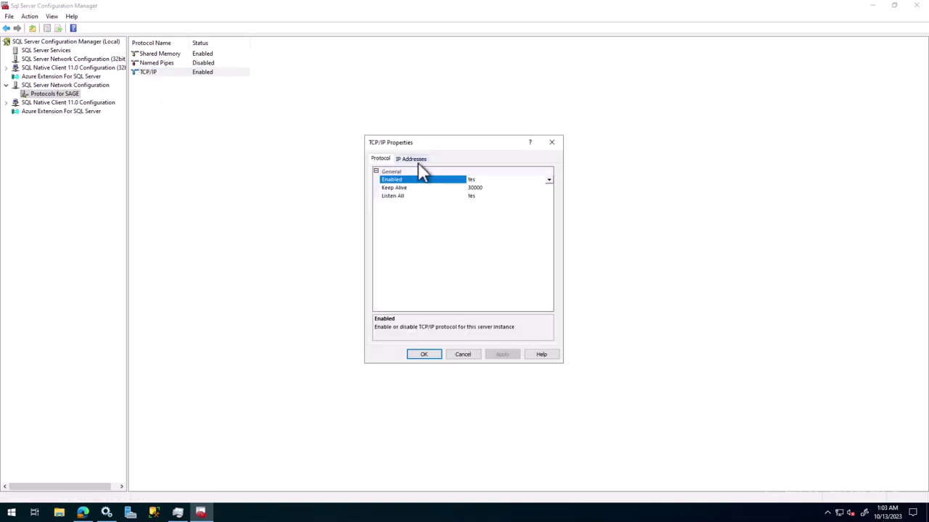
left_click(415, 159)
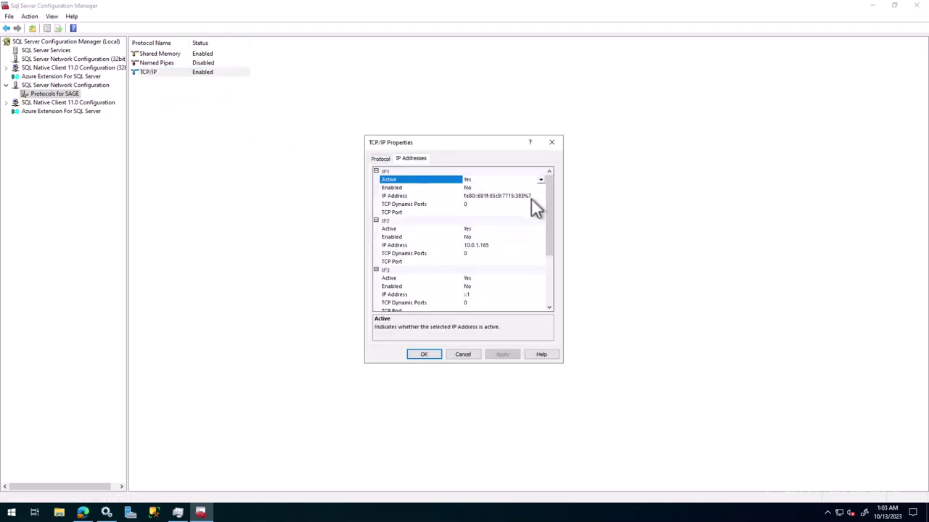
left_click_drag(550, 185, 539, 248)
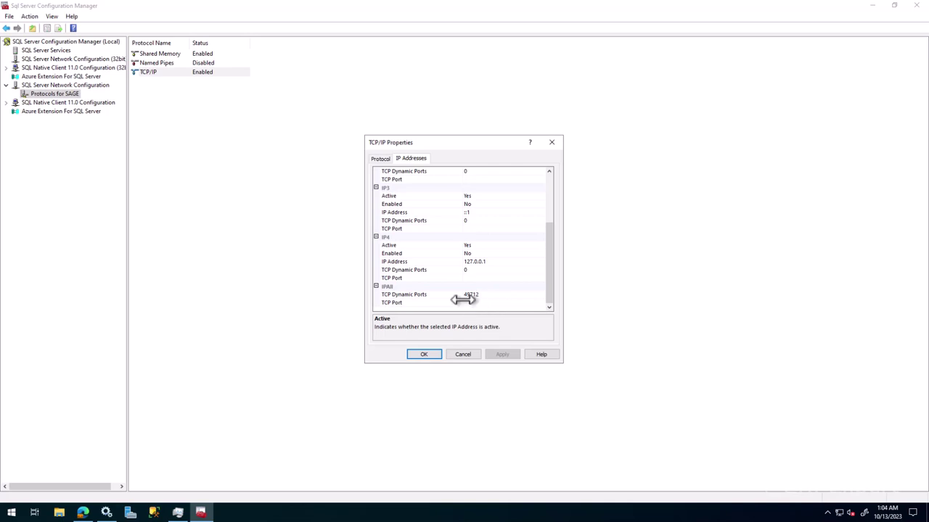
left_click(425, 354)
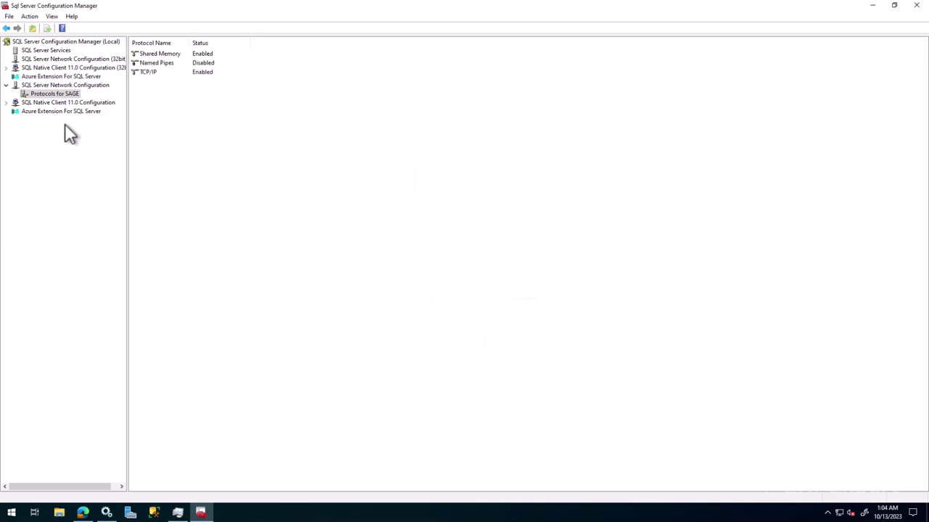
Return to the SQL Server Services list and restart the SQL Server (SAGE) service
left_click(58, 51)
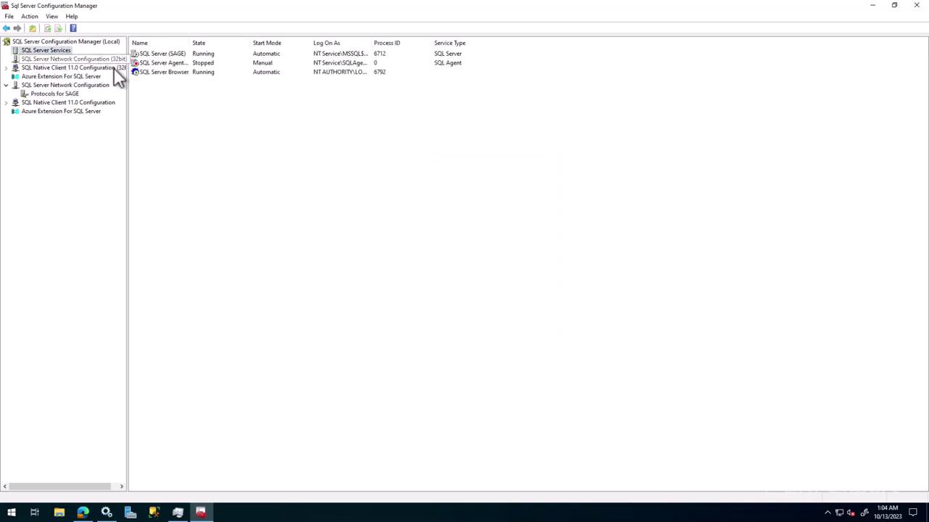
left_click(162, 53)
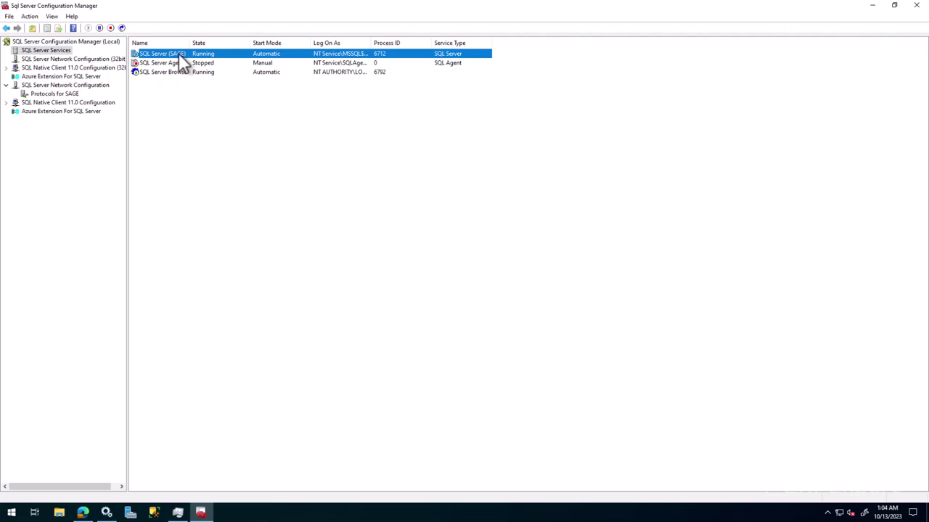
right_click(178, 53)
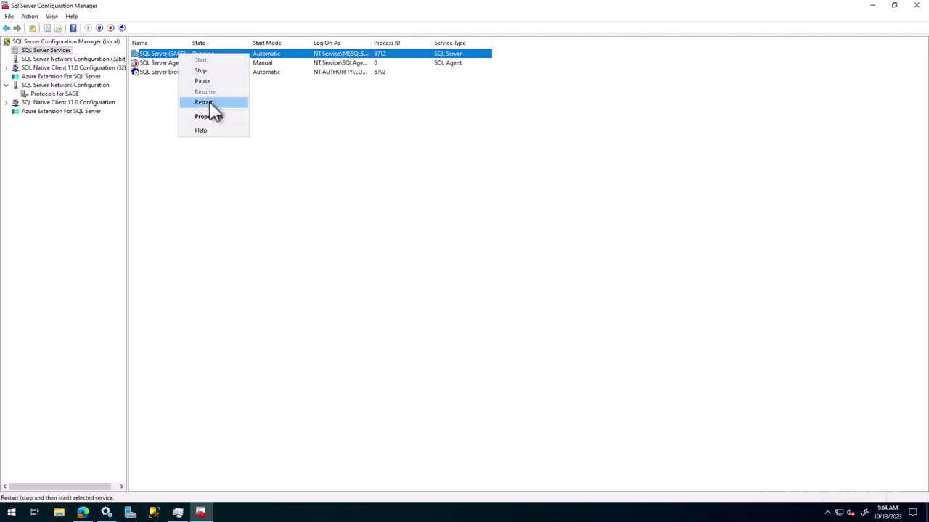
left_click(209, 102)
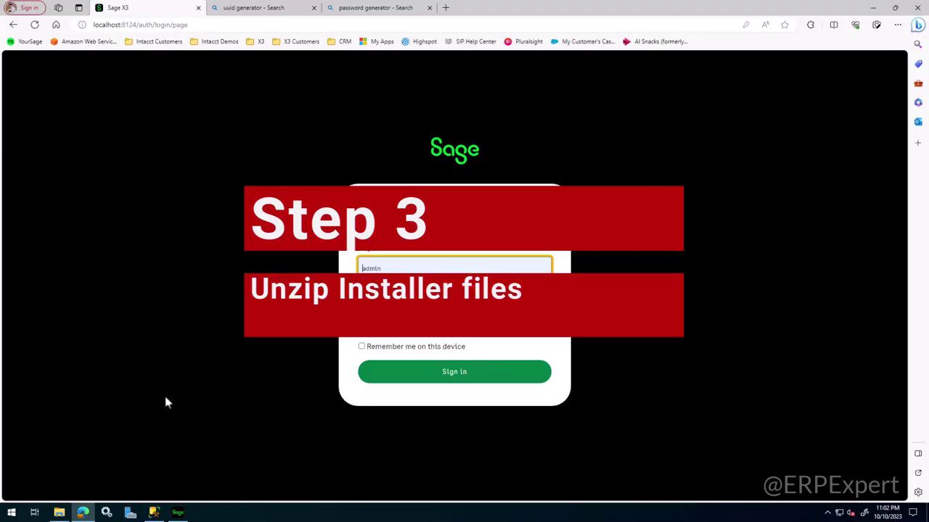
Switch to File Explorer and copy the x3-services-29.0.42-win archive from X3Installs\X3Services on the X3-12.0.33 DVD drive
left_click(59, 512)
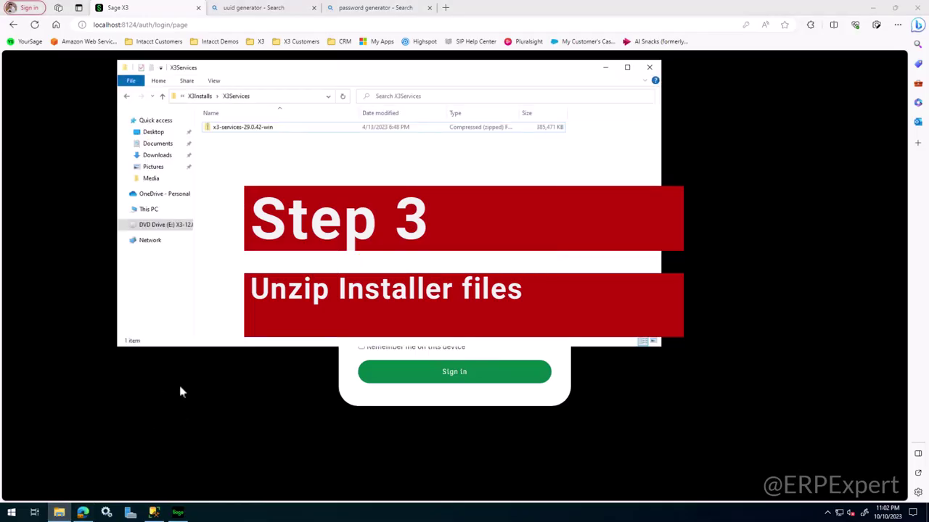
left_click(171, 225)
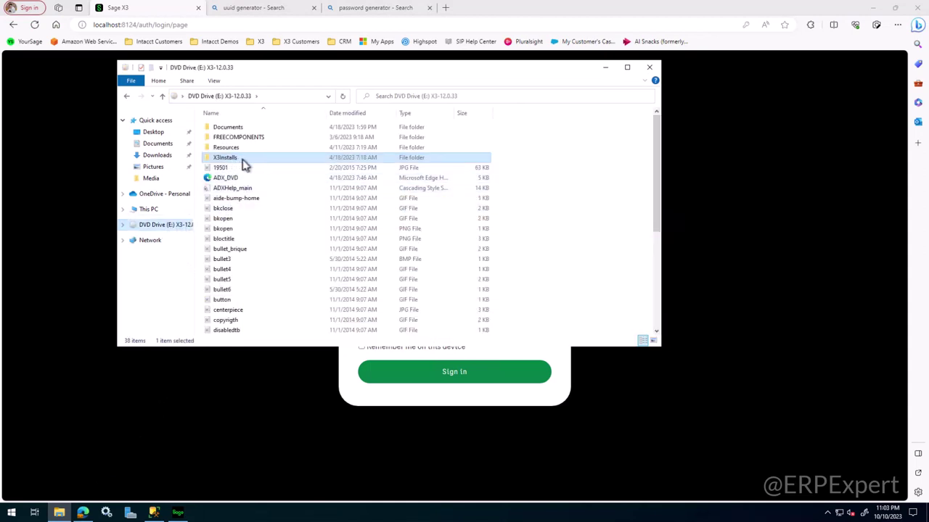
double_click(241, 160)
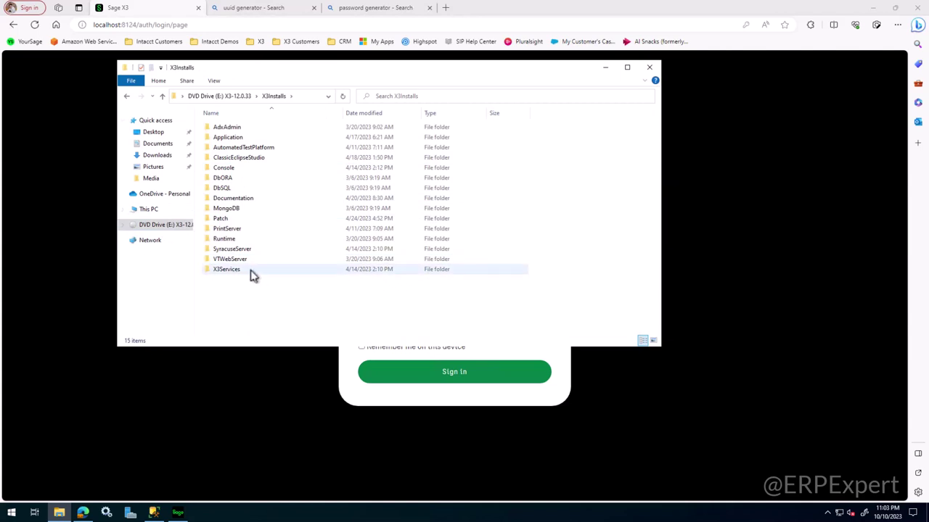
mouse_move(244, 274)
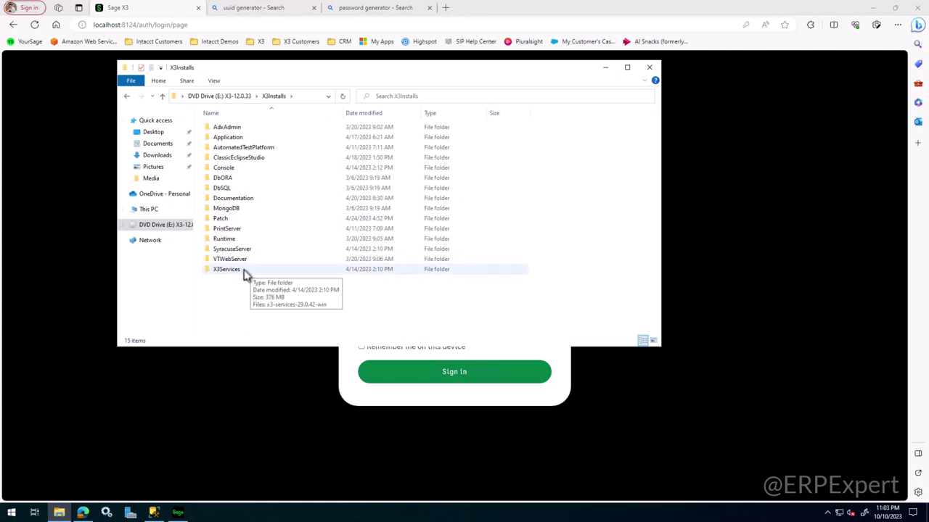
double_click(244, 272)
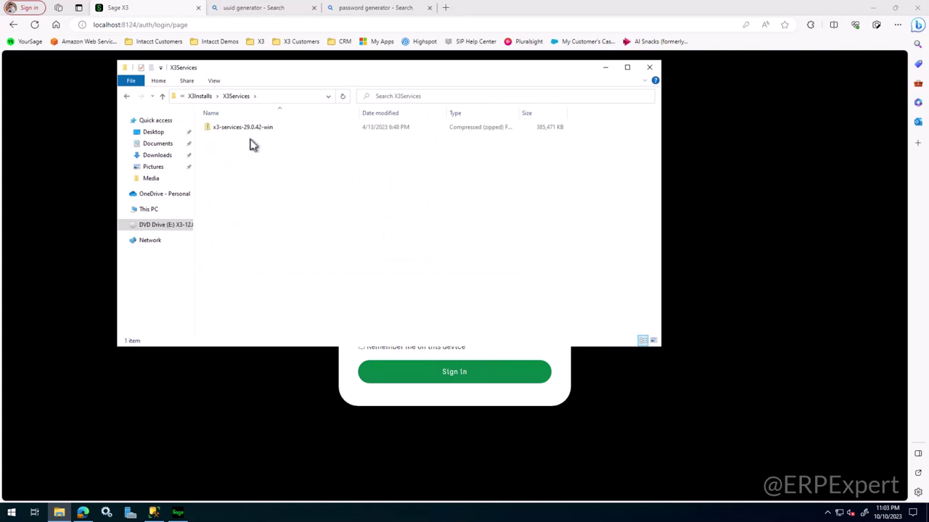
left_click(260, 131)
right_click(261, 131)
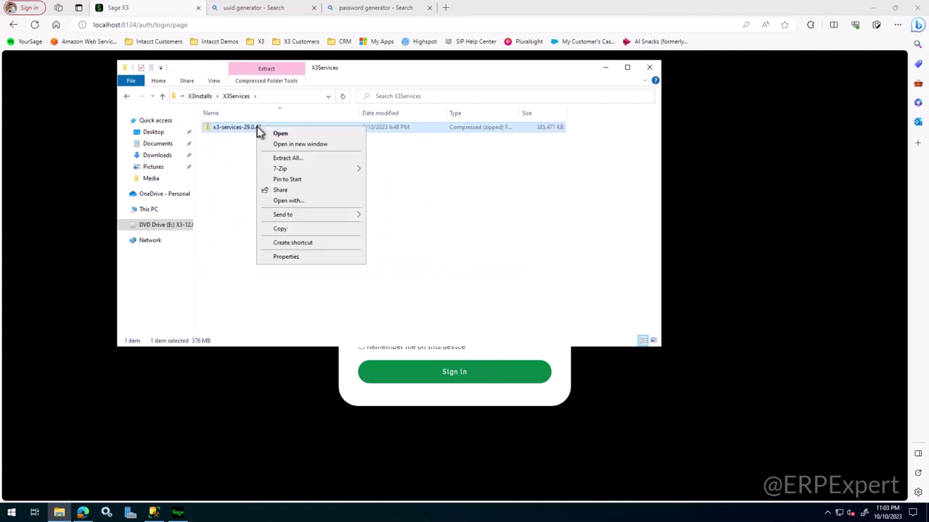
left_click(293, 230)
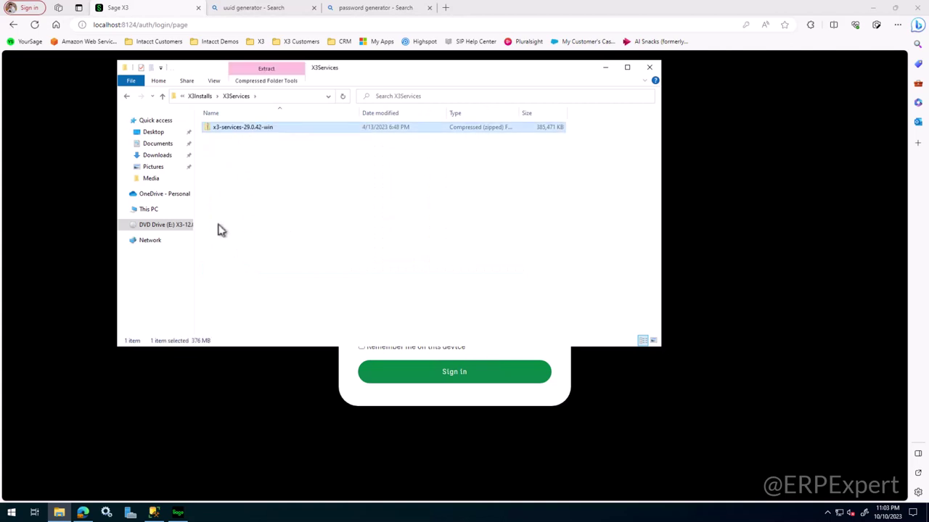
Paste the copied archive into the Sage folder on New Volume (D:)
left_click(145, 209)
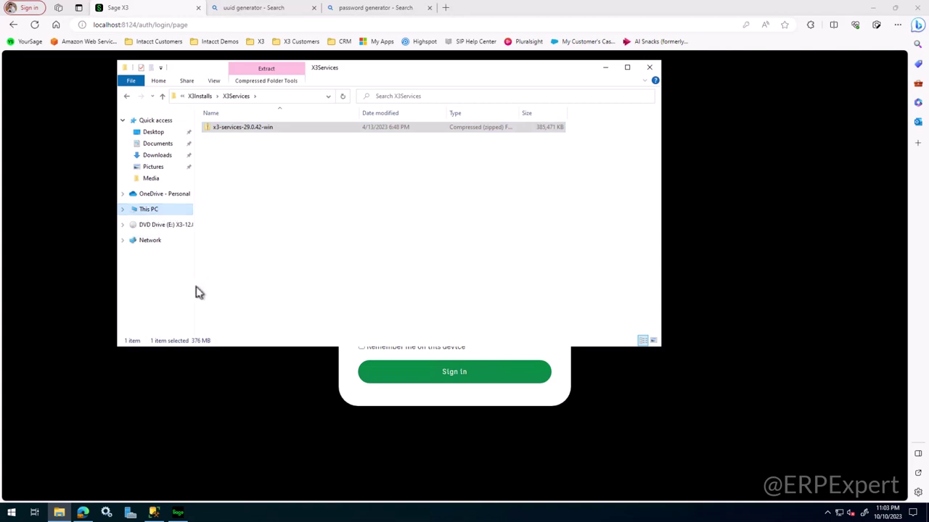
double_click(383, 231)
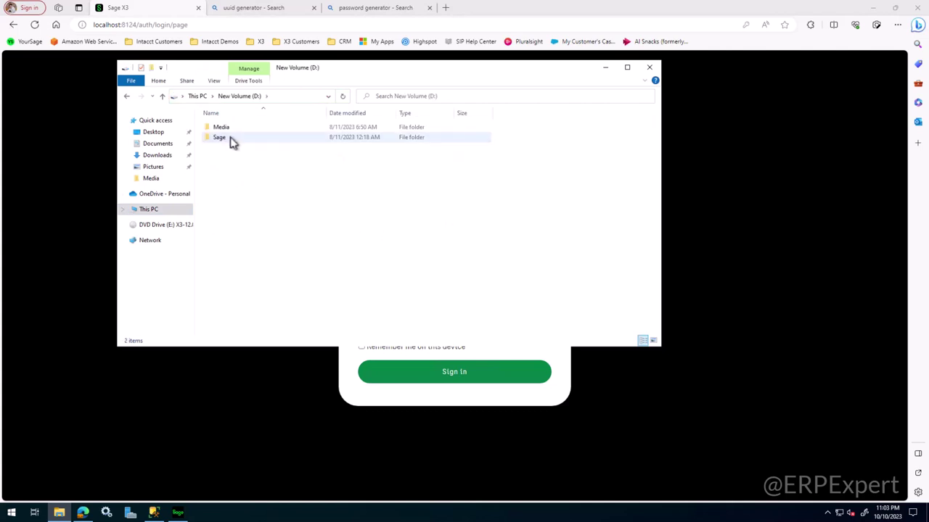
double_click(222, 138)
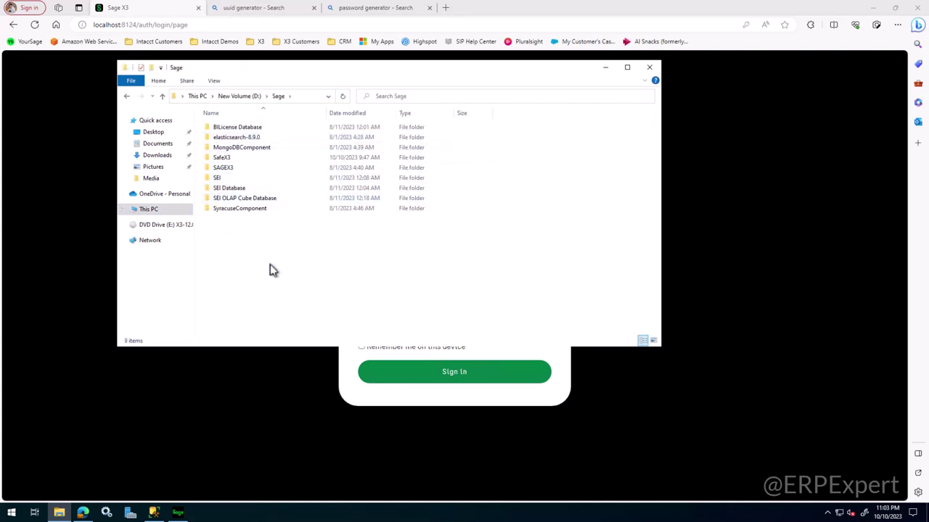
right_click(245, 250)
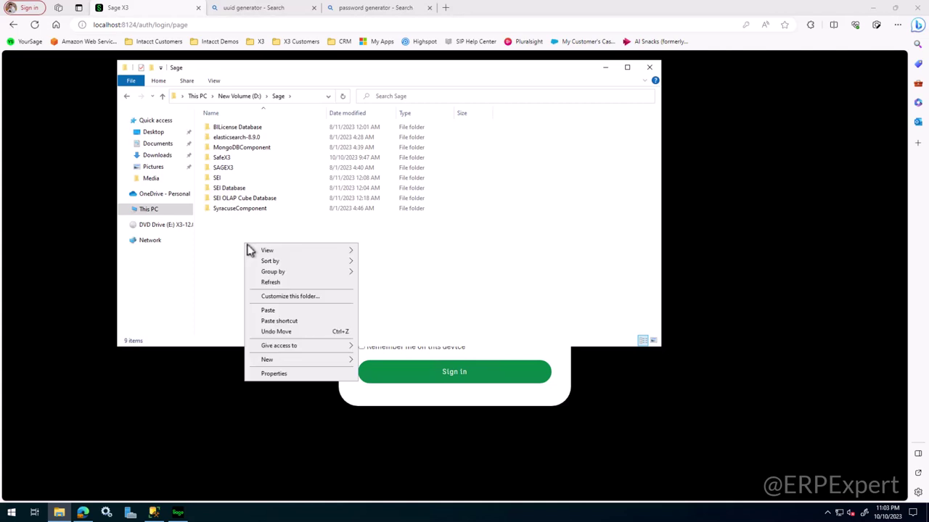
left_click(284, 312)
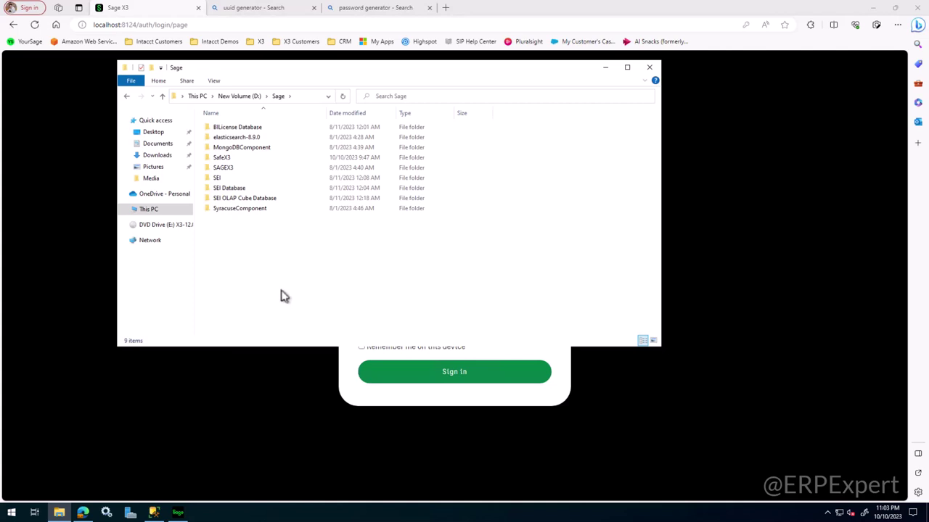
Extract the x3-services-29.0.42-win archive within the Sage folder and delete the zip file
right_click(250, 222)
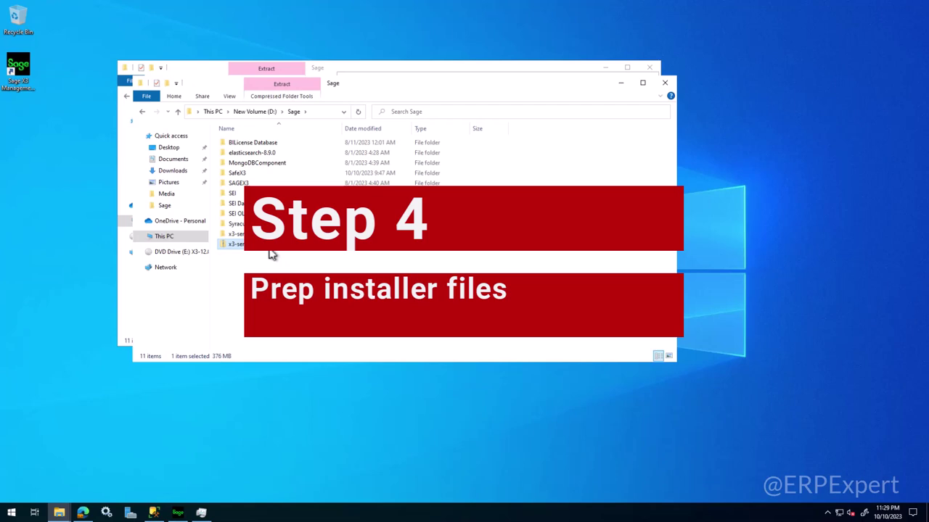
key("shift+Delete")
key("Return")
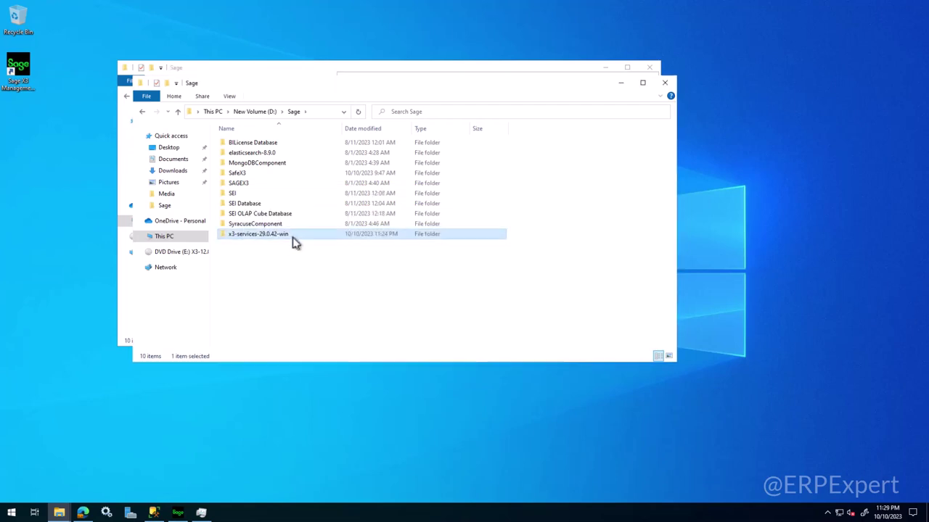
Check the contents of the extracted x3-services-29.0.42-win folder and rename the folder to x3-services
double_click(292, 236)
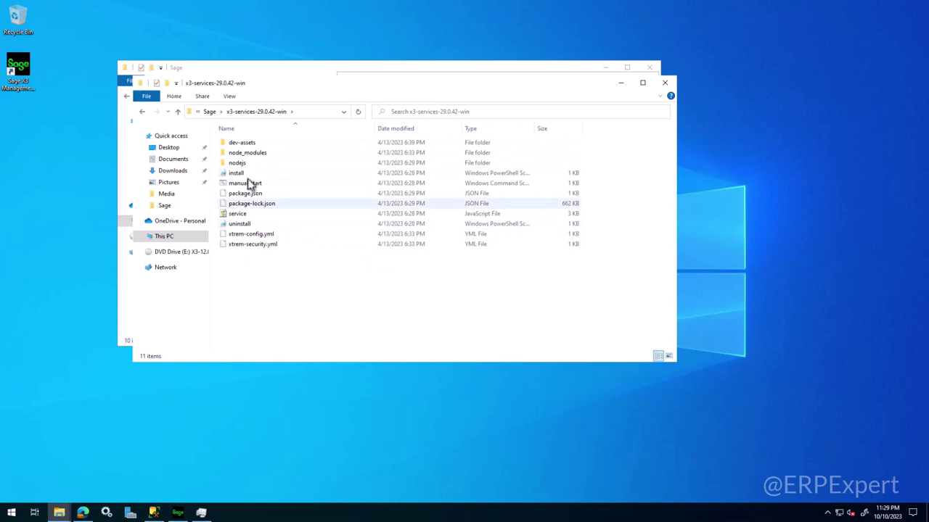
left_click(178, 112)
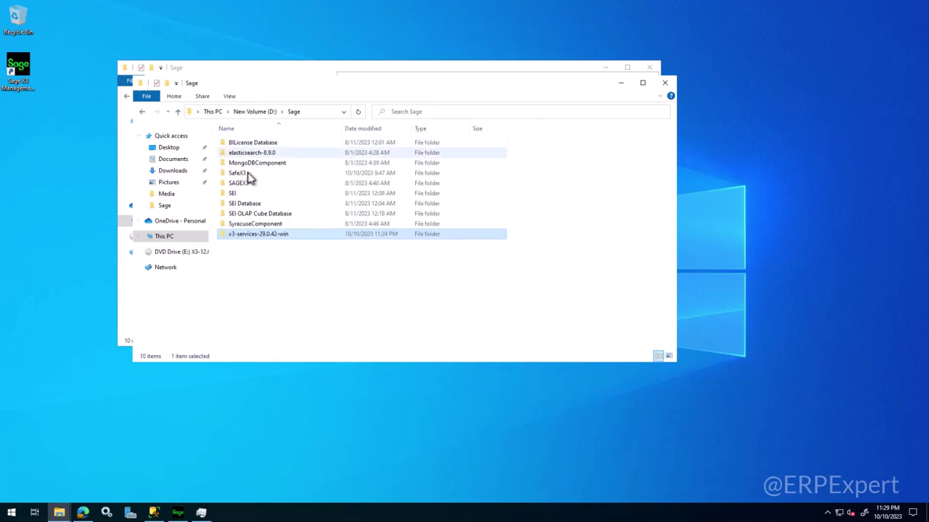
left_click(260, 240)
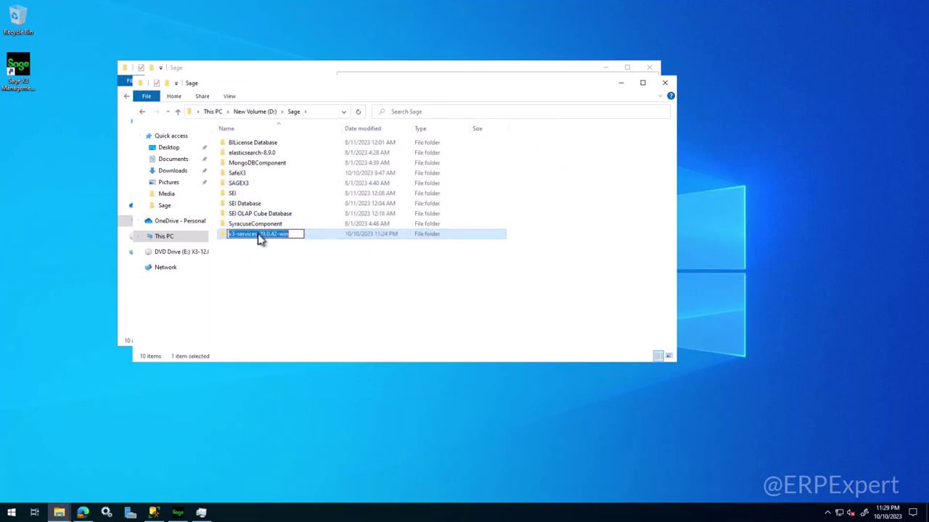
left_click_drag(294, 235, 258, 241)
key("BackSpace")
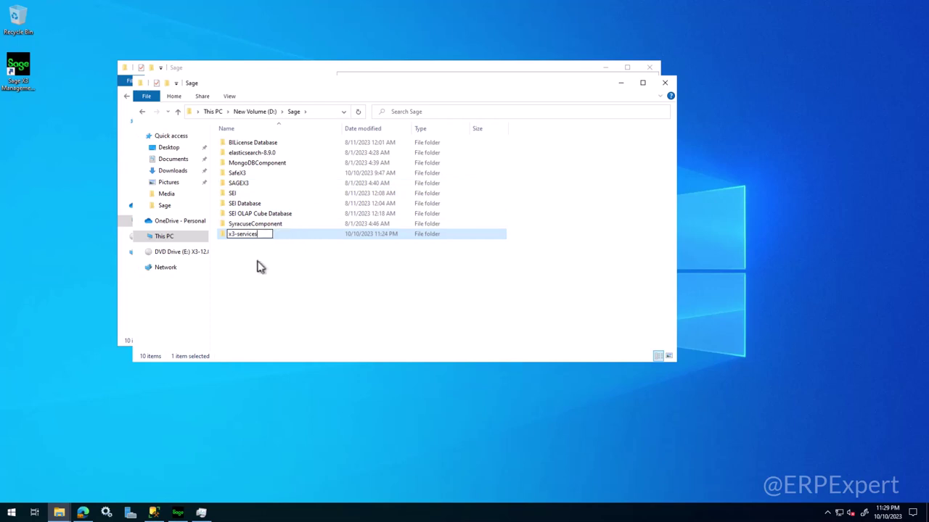
left_click(259, 254)
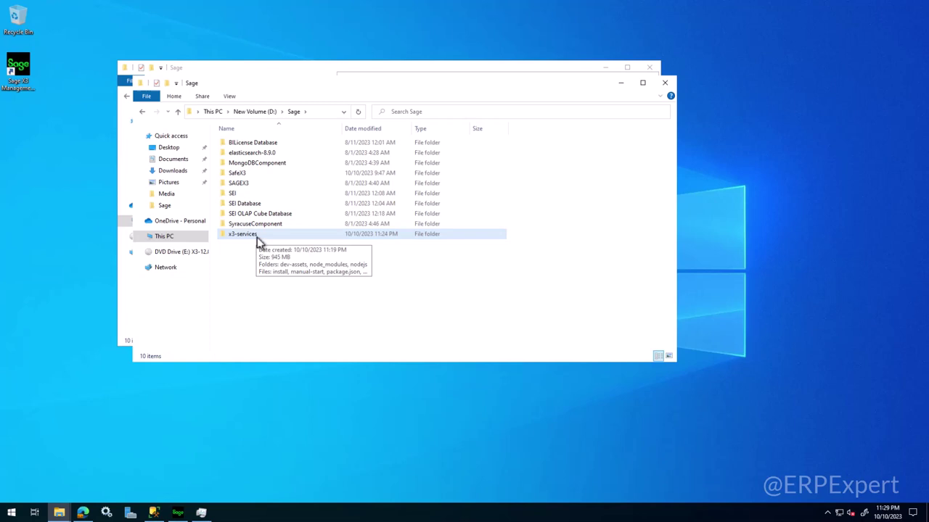
Open the xtrem-security.yml file from the x3-services folder in Notepad
double_click(259, 238)
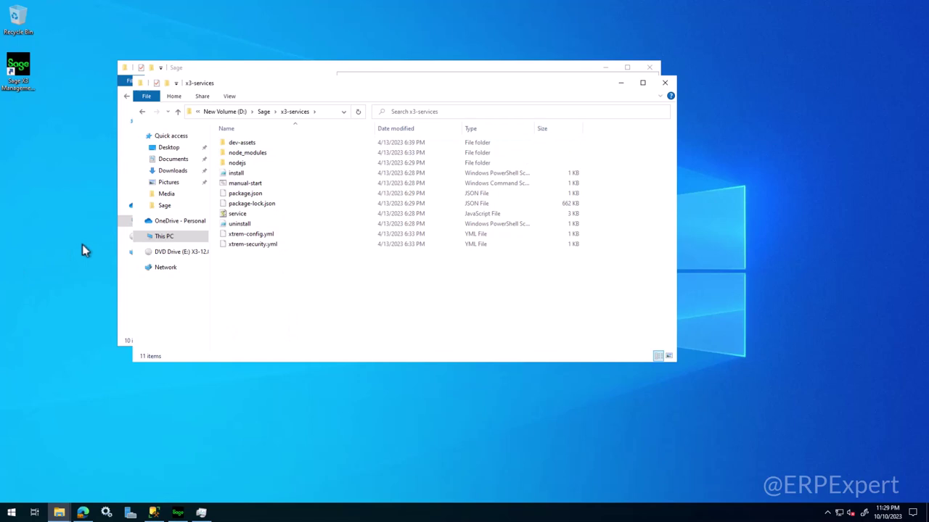
left_click(267, 245)
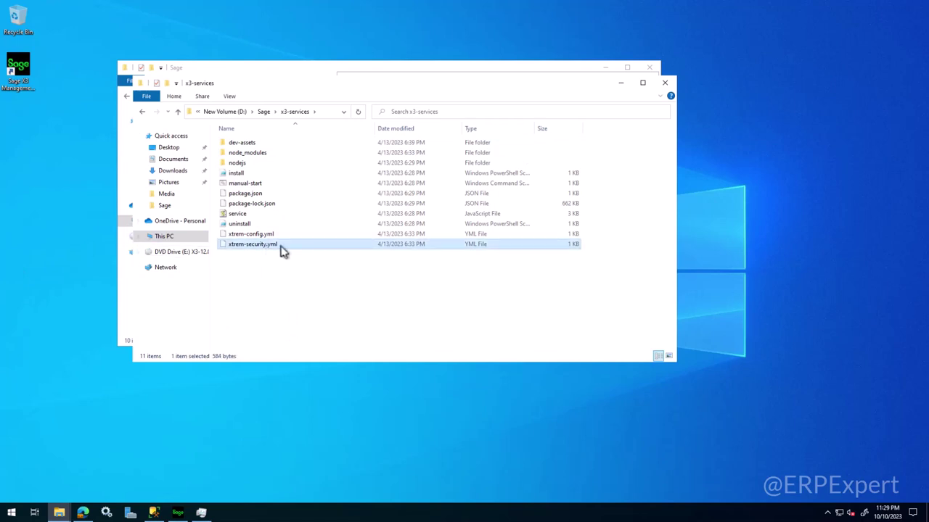
right_click(256, 245)
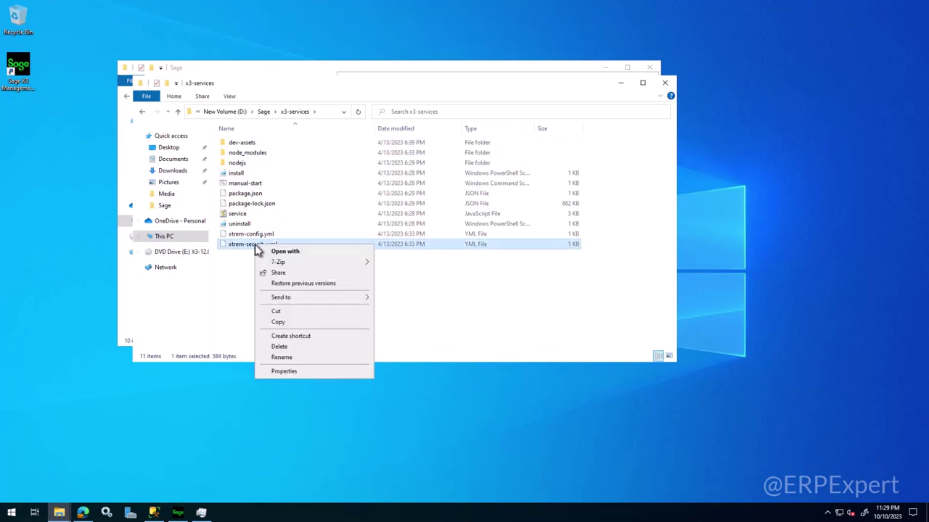
left_click(292, 252)
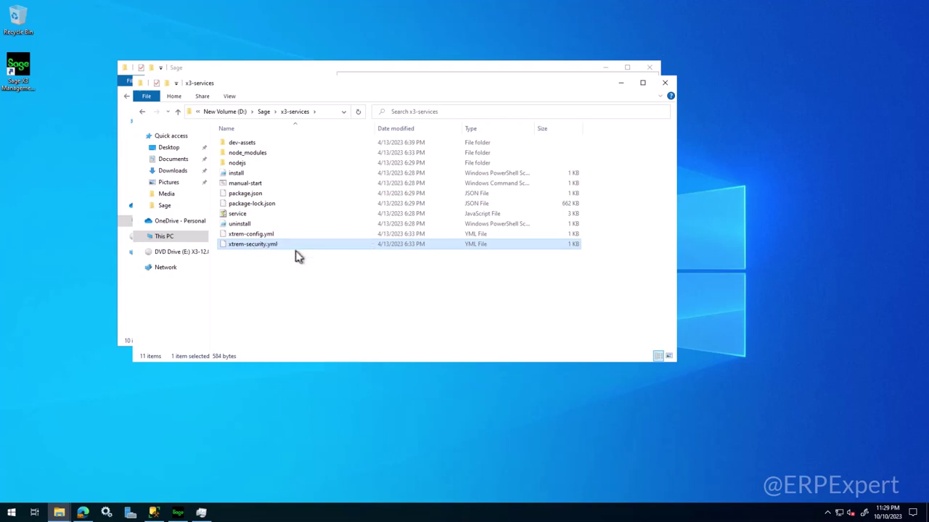
left_click(444, 169)
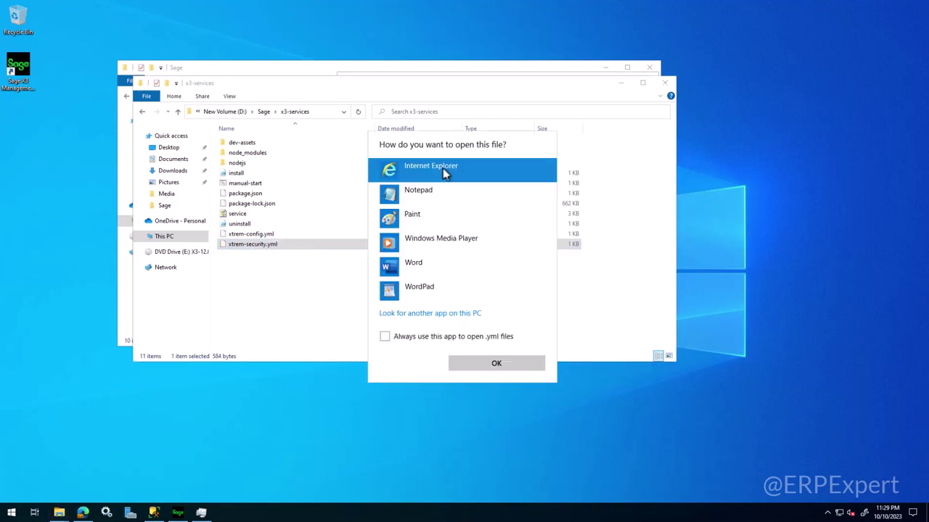
double_click(428, 191)
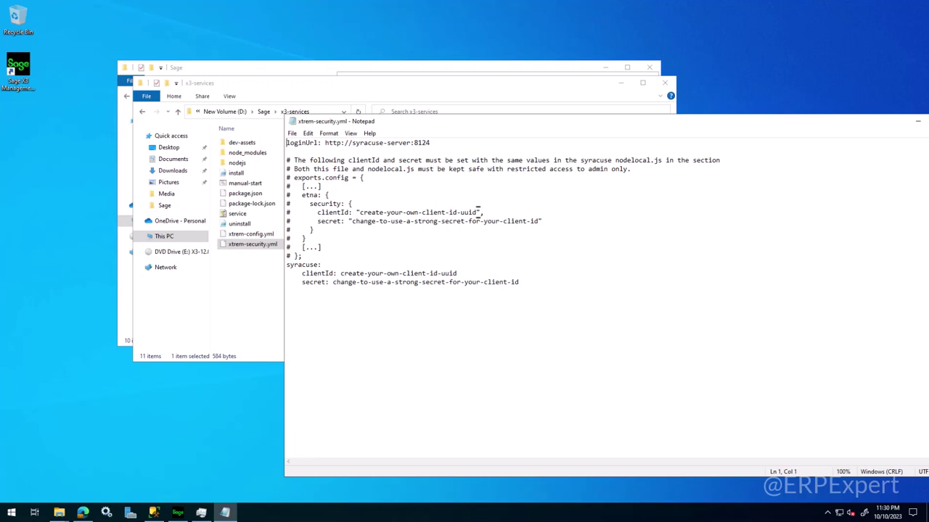
Switch to the browser, generate and copy a version 1 UUID on uuidgenerator.net, and return to xtrem-security.yml in Notepad
left_click(83, 514)
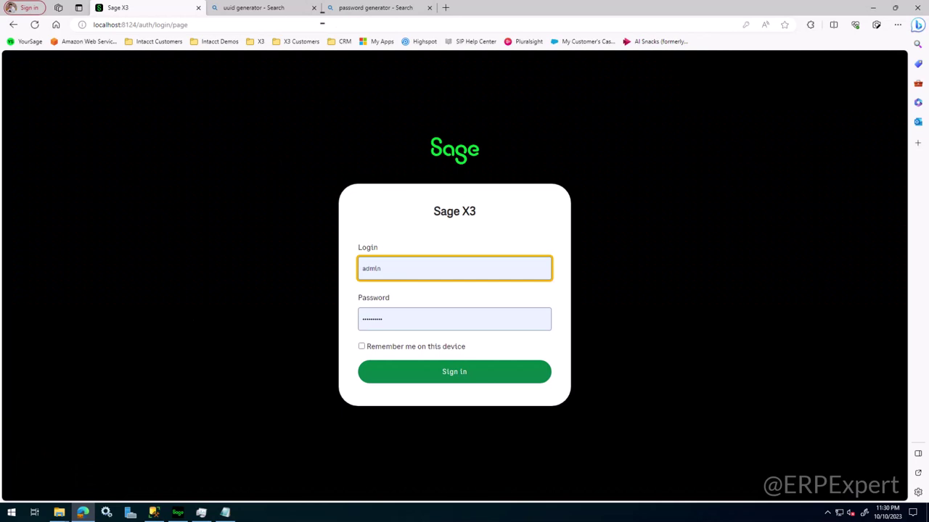
left_click(254, 10)
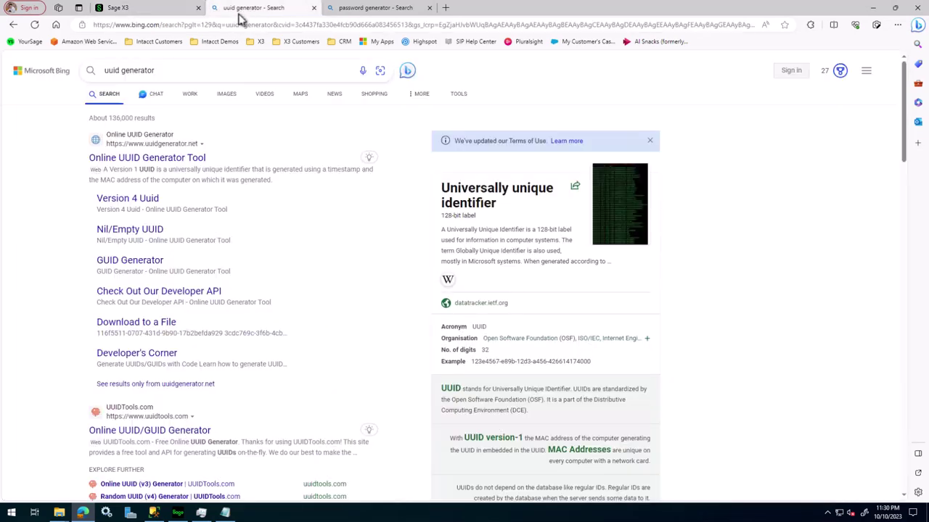
left_click(157, 71)
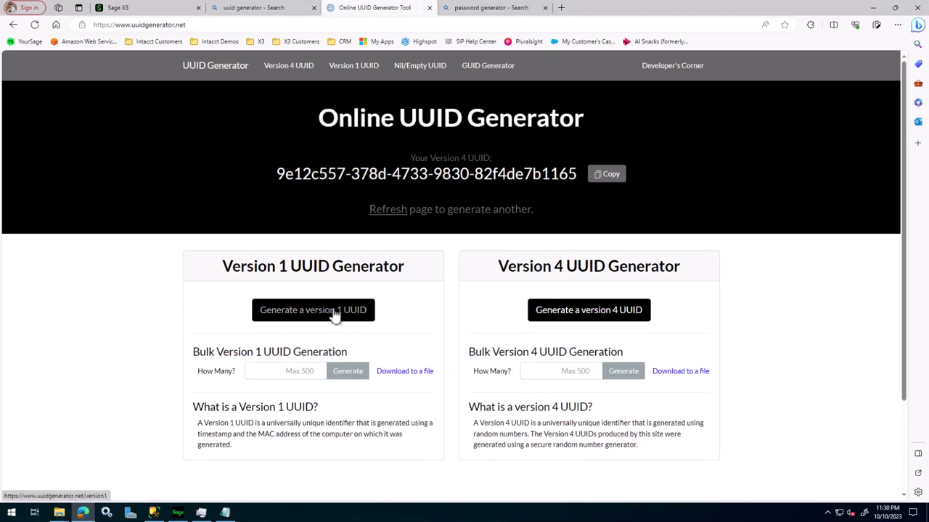
left_click(310, 317)
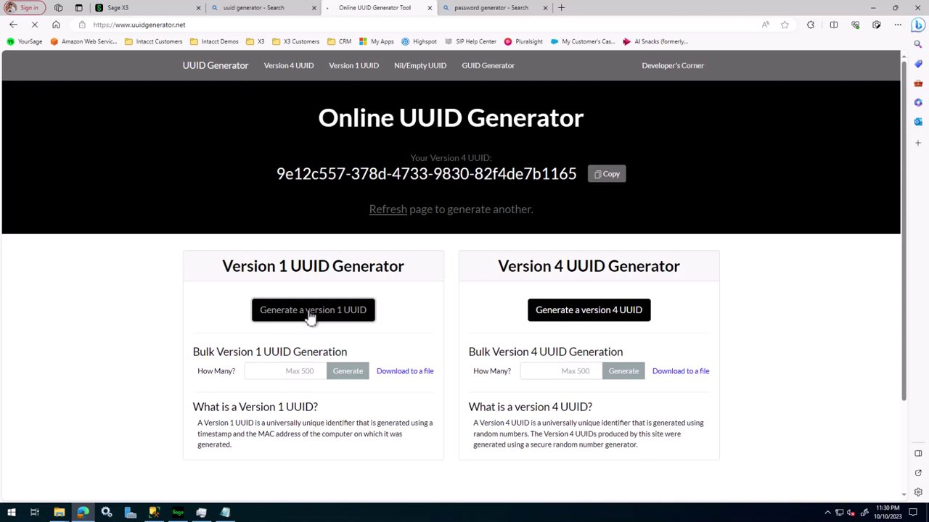
left_click(604, 177)
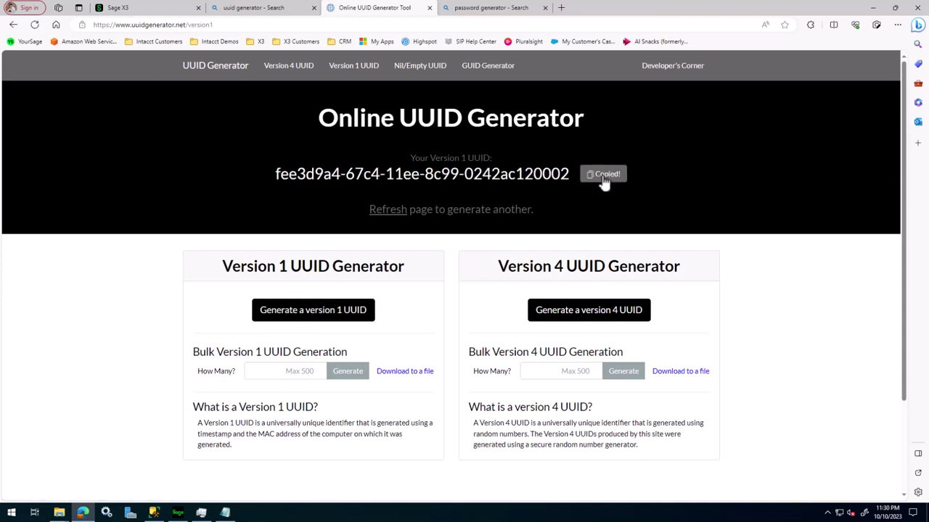
left_click(225, 512)
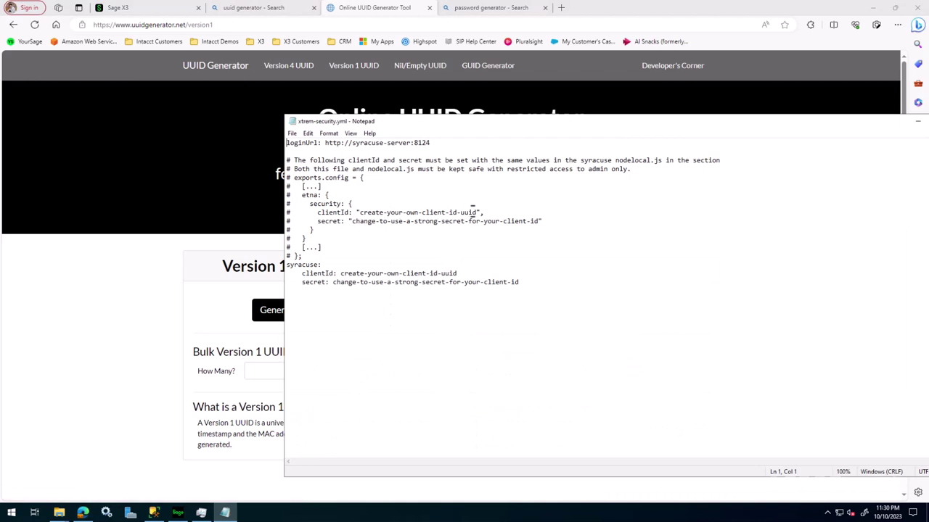
Replace the placeholder clientId in the commented etna security section with the copied UUID
left_click_drag(477, 210, 360, 211)
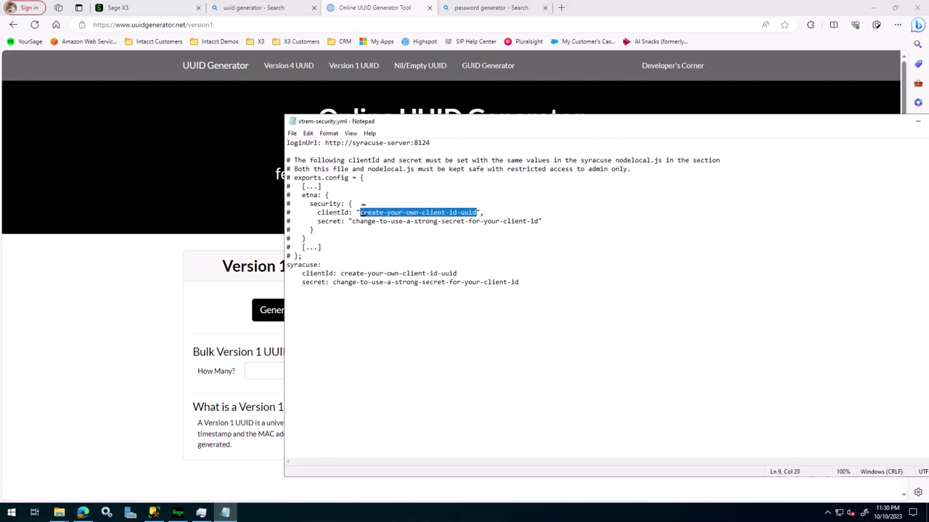
right_click(363, 210)
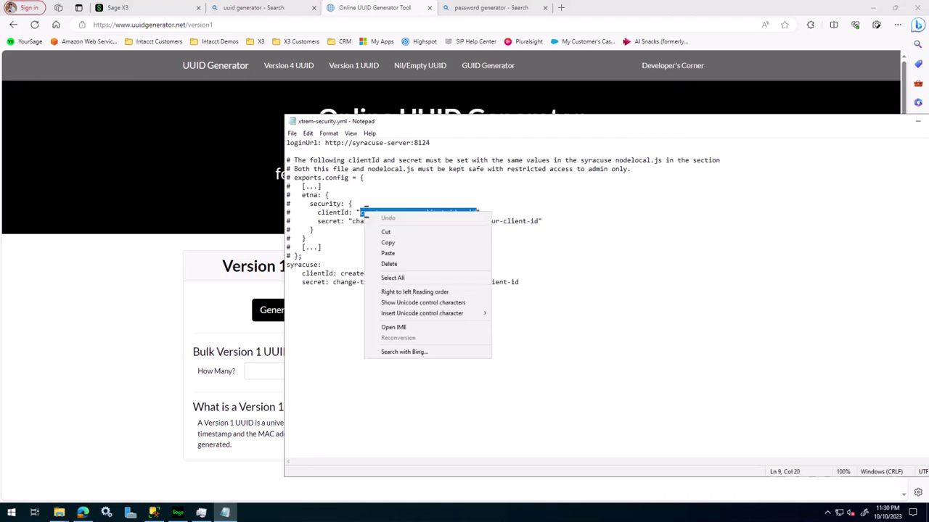
left_click(402, 254)
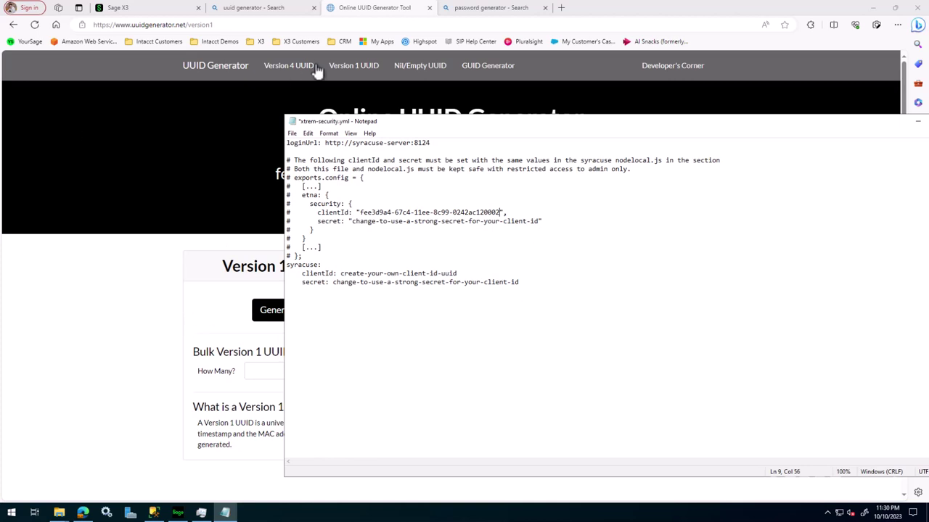
Switch to the browser, generate 20-character passwords without symbols on passwordsgenerator.net, and copy the first one
left_click(482, 13)
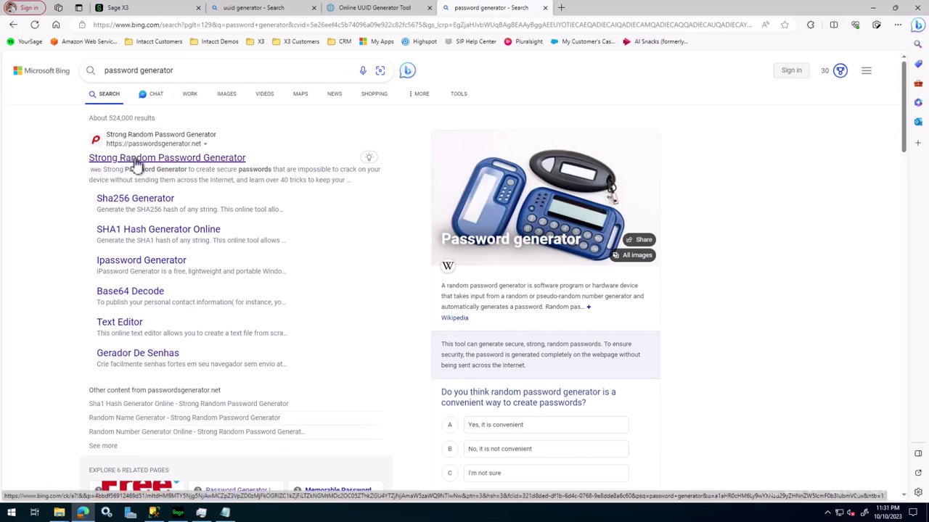
left_click(136, 163)
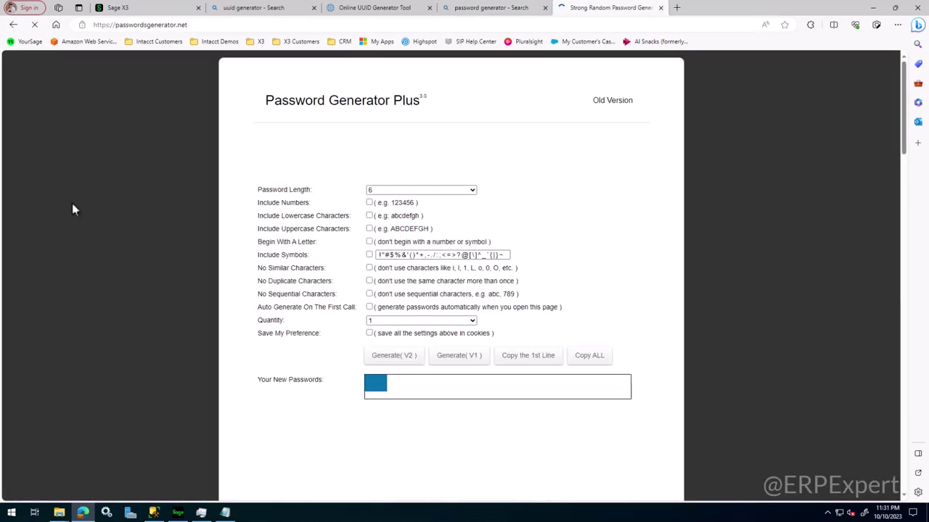
left_click(473, 193)
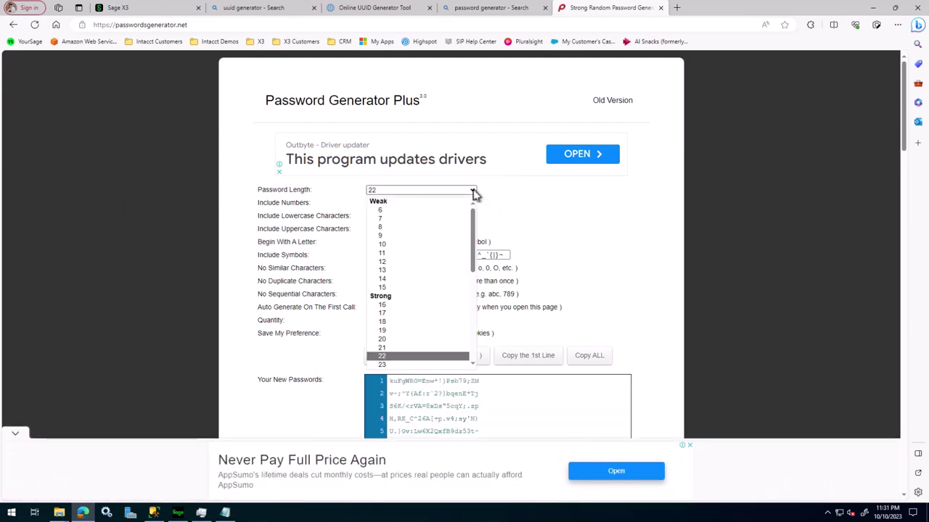
left_click(392, 339)
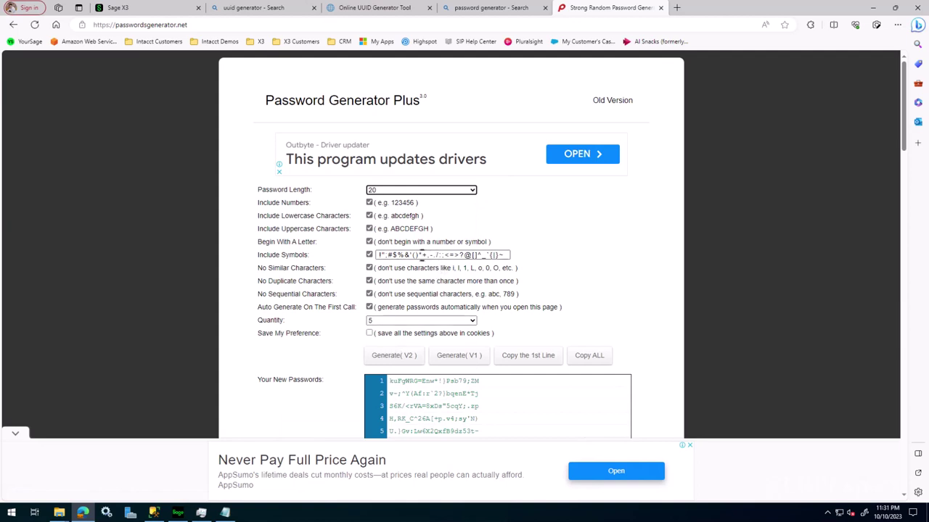
left_click(369, 256)
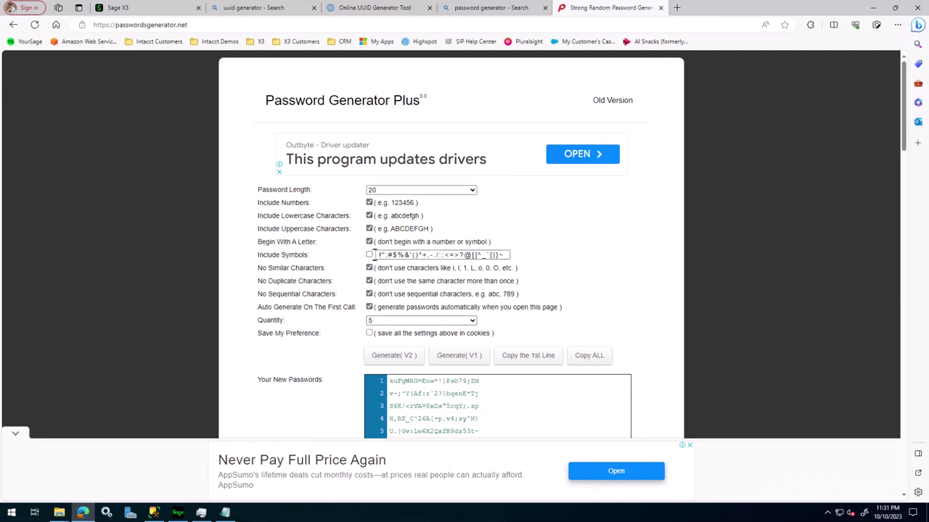
left_click(410, 358)
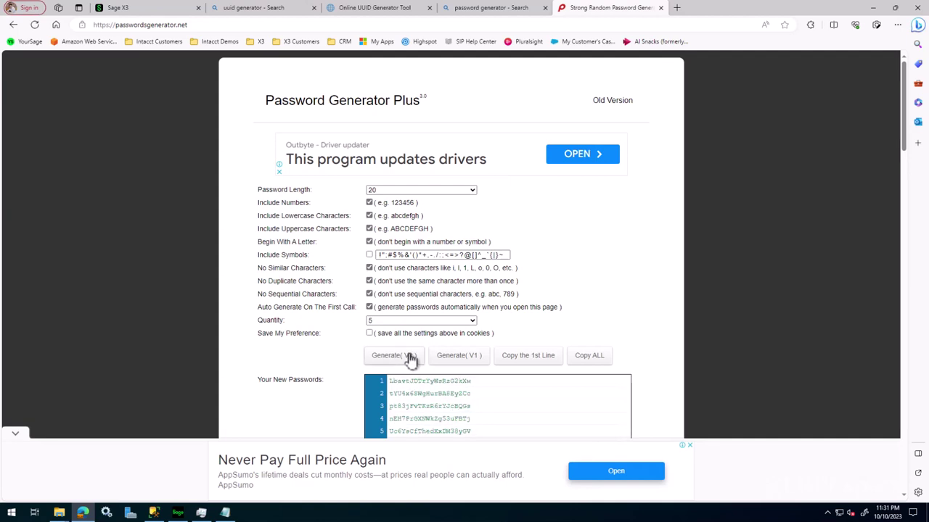
scroll(458, 366, "down", 1)
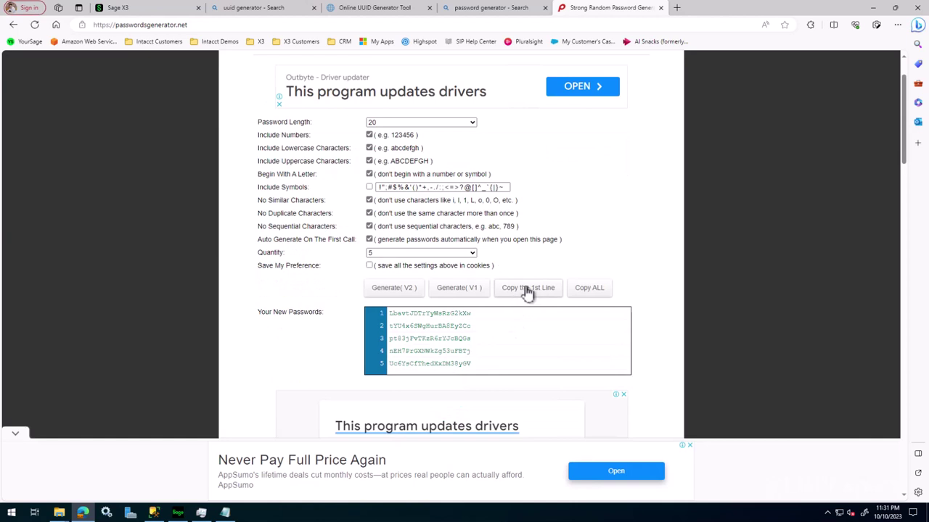
left_click(527, 290)
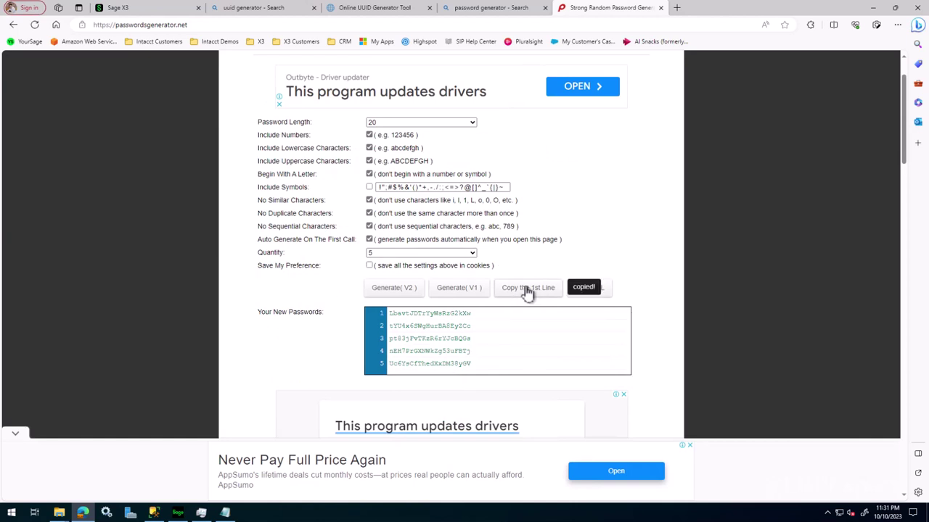
Return to xtrem-security.yml in Notepad, replace the etna section's placeholder secret with the copied password, and save the file
left_click(225, 512)
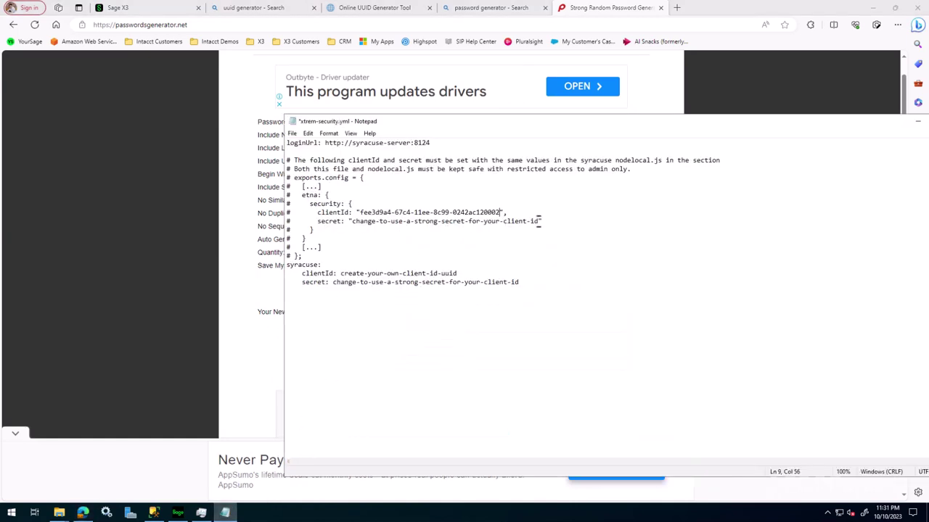
left_click_drag(538, 223, 356, 229)
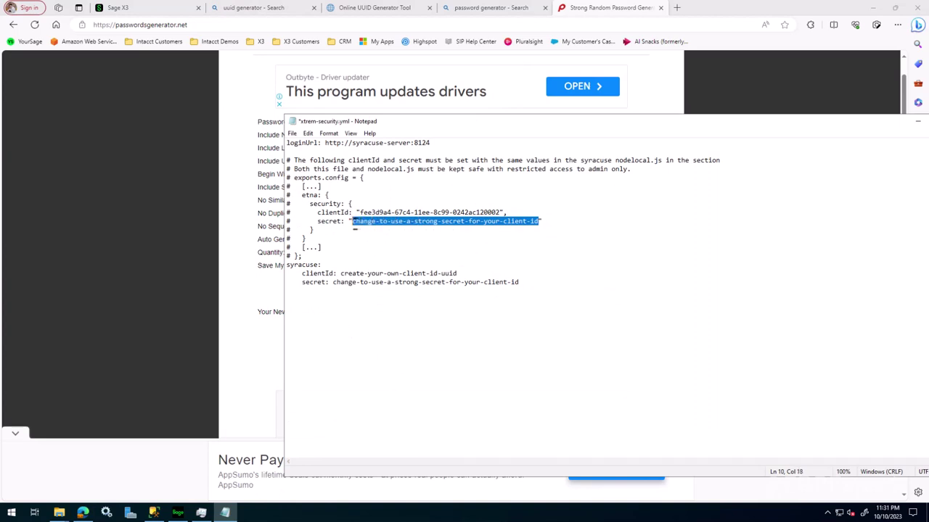
right_click(357, 227)
left_click(389, 266)
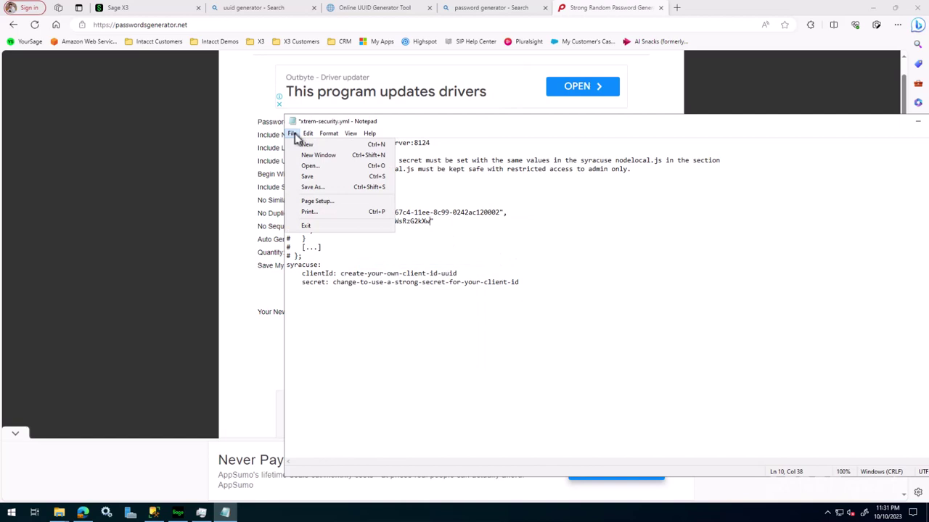
left_click(307, 177)
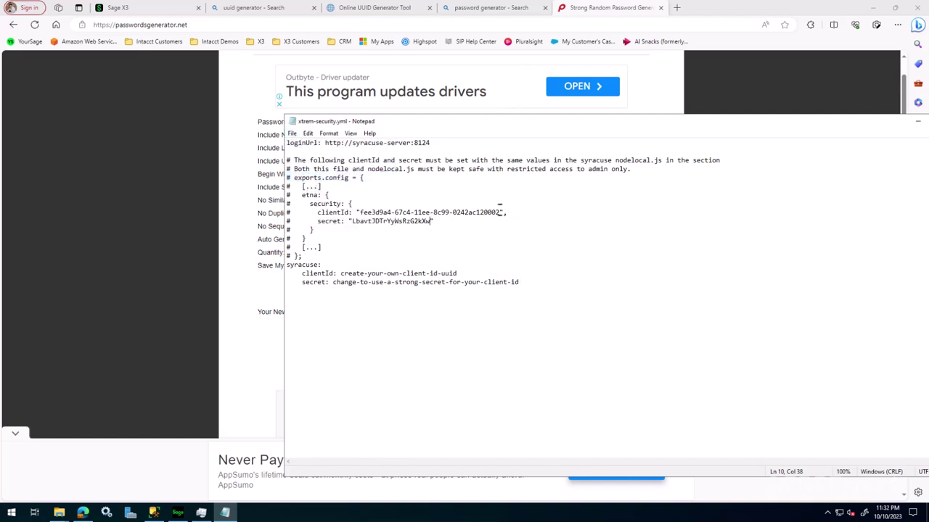
Copy the clientId from the etna section over the placeholder clientId in the syracuse section
left_click_drag(500, 212, 360, 211)
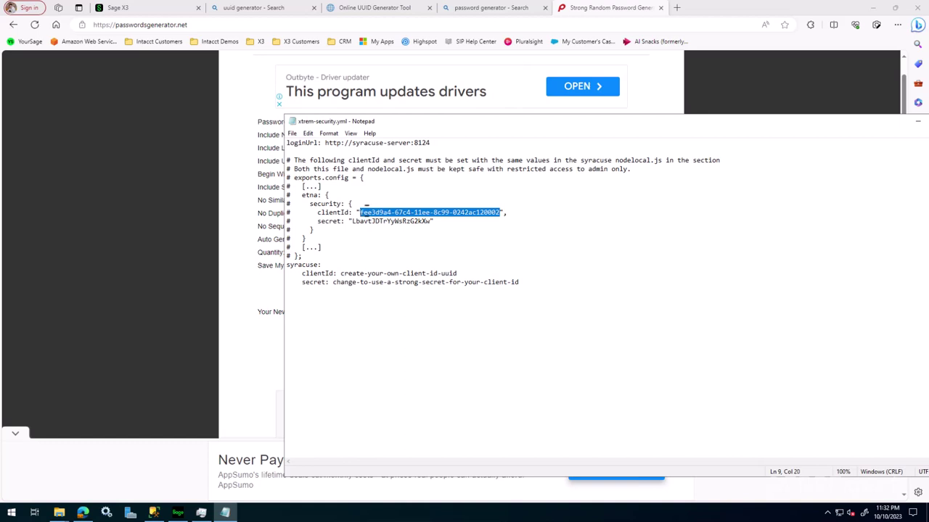
right_click(362, 210)
left_click(392, 243)
left_click_drag(457, 274, 340, 273)
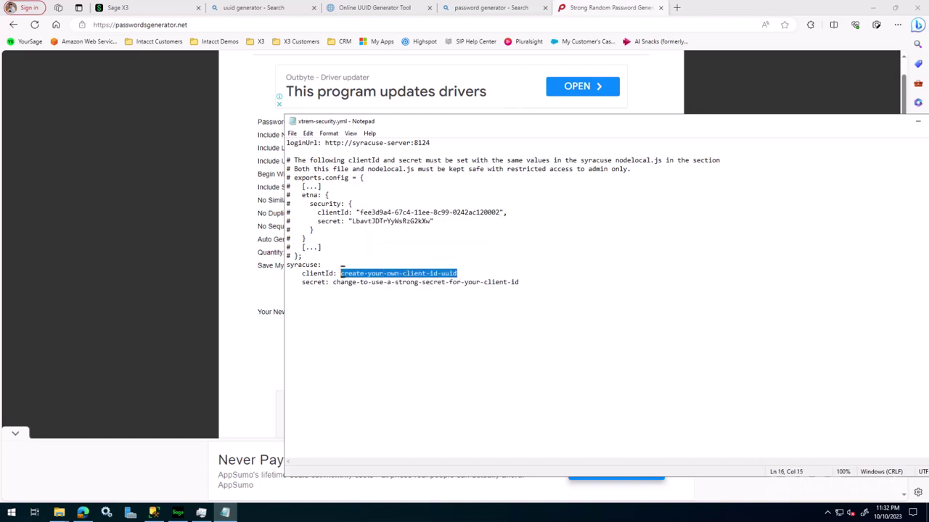
right_click(345, 272)
left_click(382, 315)
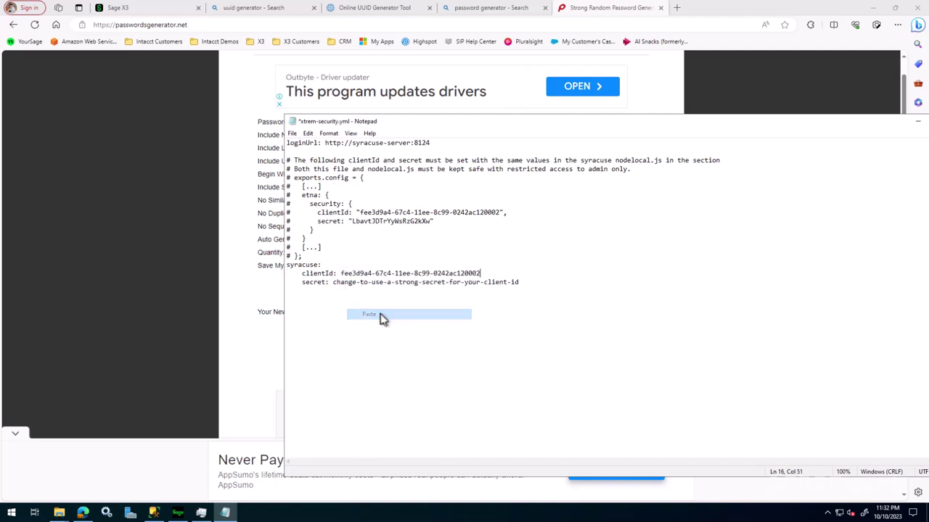
Copy the etna section's secret over the placeholder secret in the syracuse section and save xtrem-security.yml
left_click_drag(431, 222, 354, 222)
right_click(355, 223)
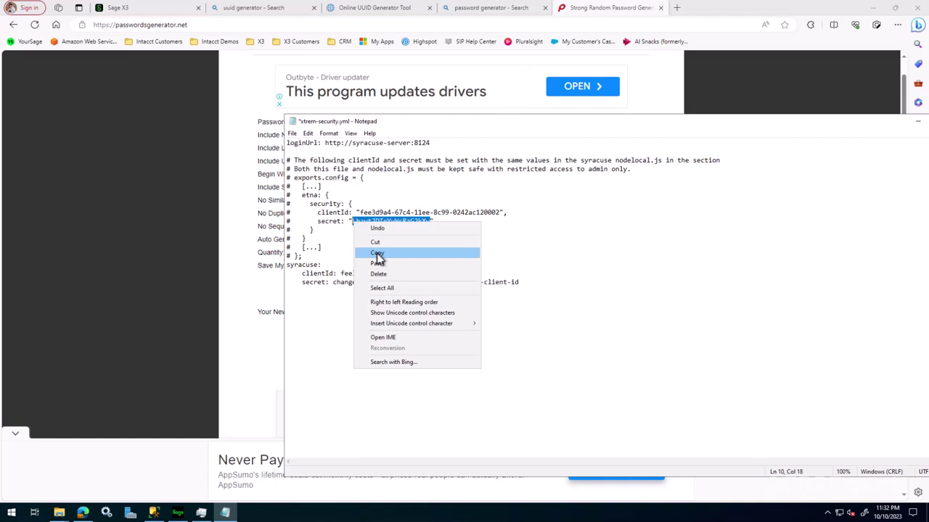
left_click(375, 254)
left_click_drag(522, 283, 336, 284)
right_click(335, 283)
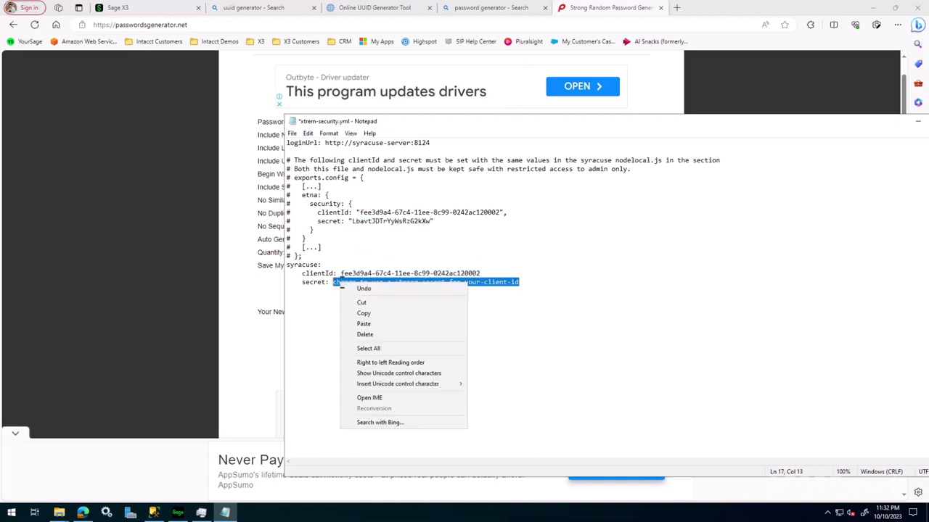
left_click(375, 324)
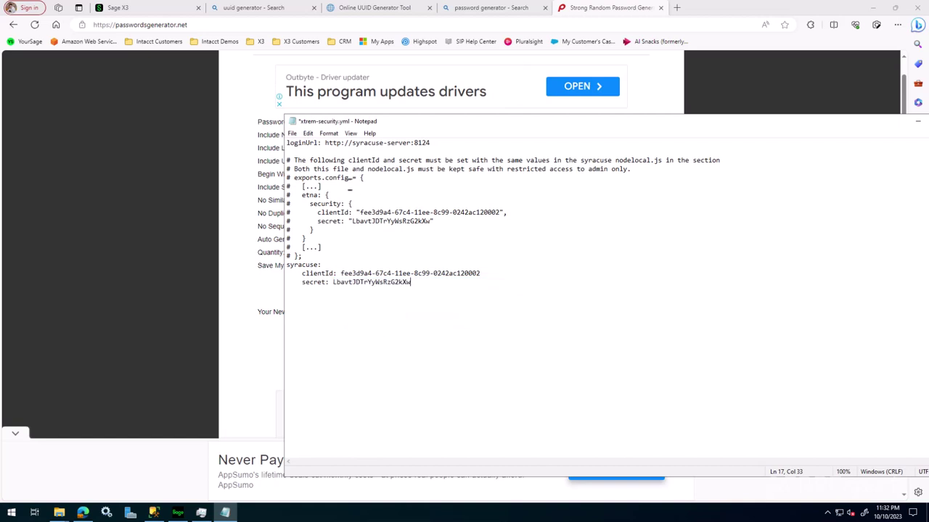
left_click(291, 133)
left_click(310, 178)
Switch to File Explorer and open the nodelocal file from Sage\SyracuseComponent\syracuse\bin for editing in Notepad
left_click(59, 513)
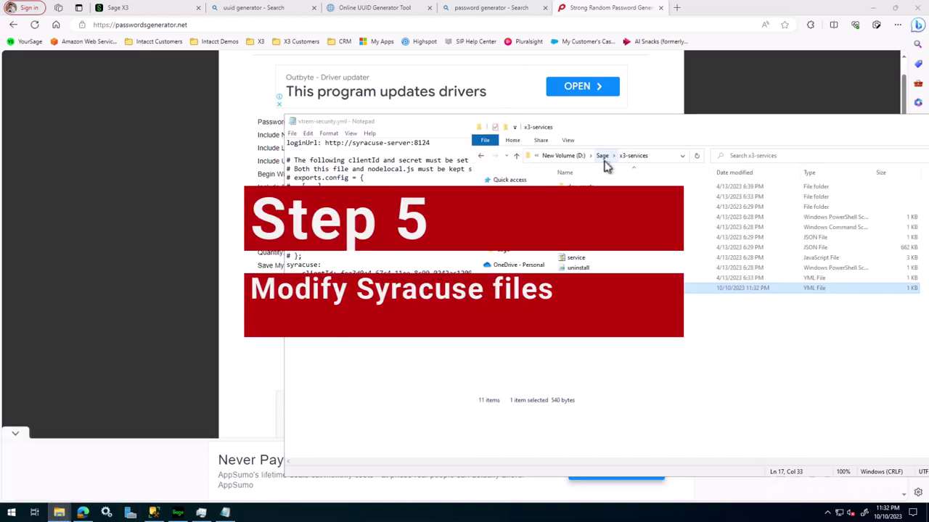
double_click(608, 268)
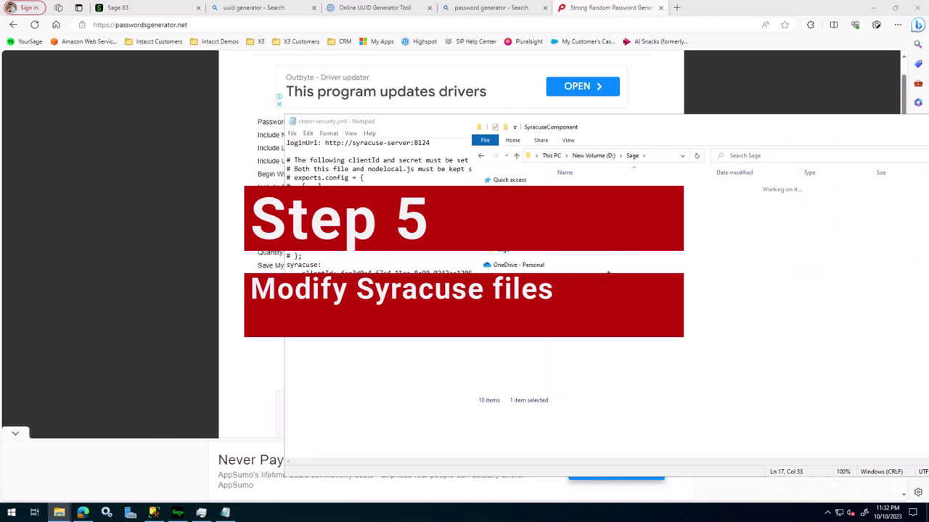
double_click(587, 187)
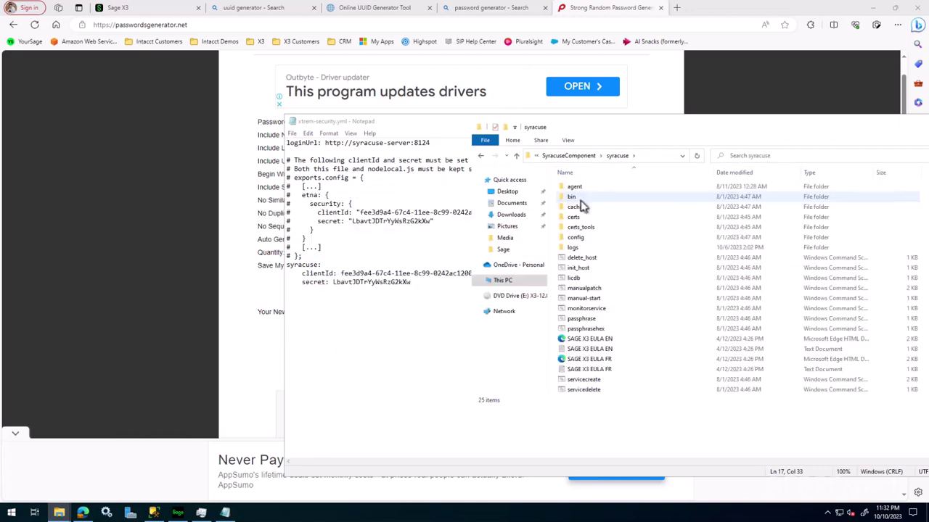
double_click(579, 198)
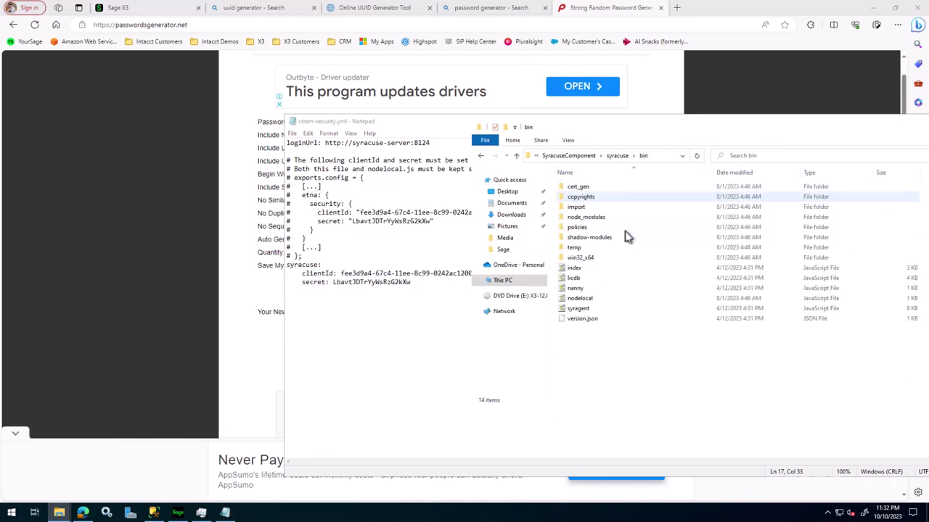
left_click(602, 300)
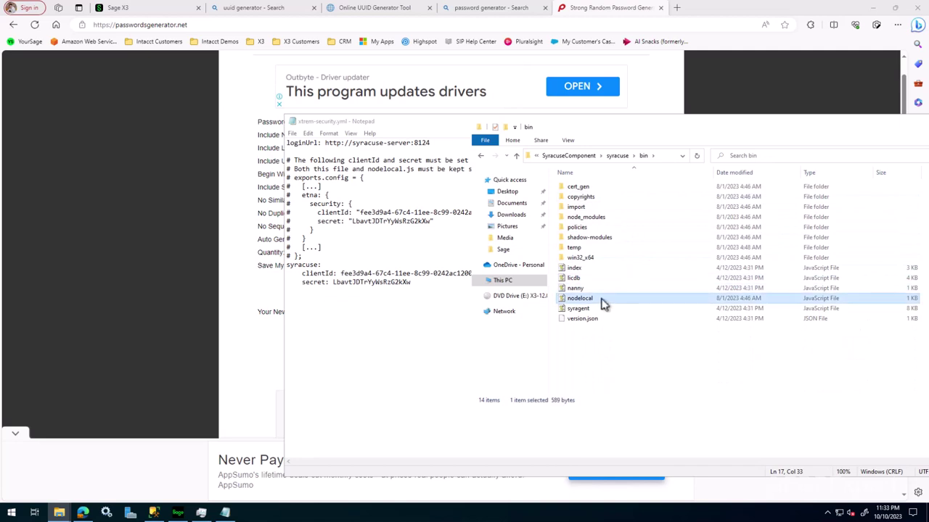
right_click(603, 302)
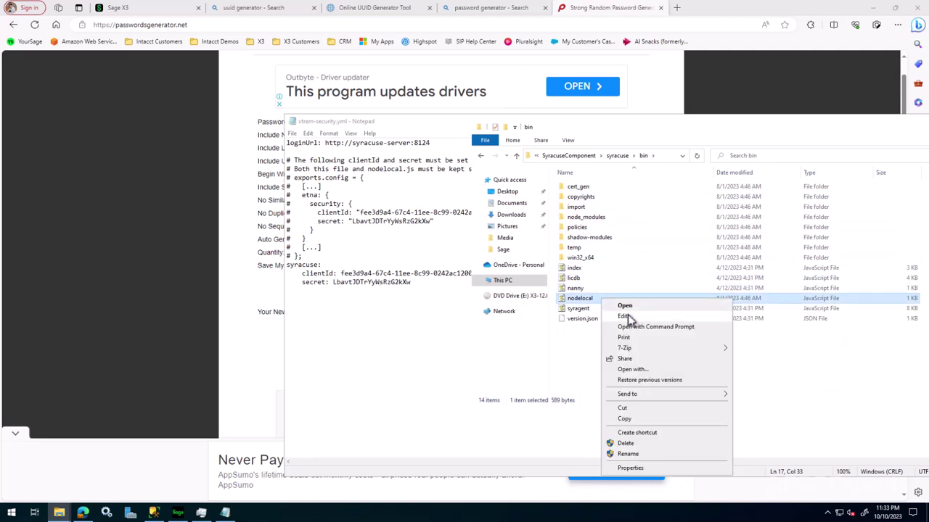
left_click(628, 318)
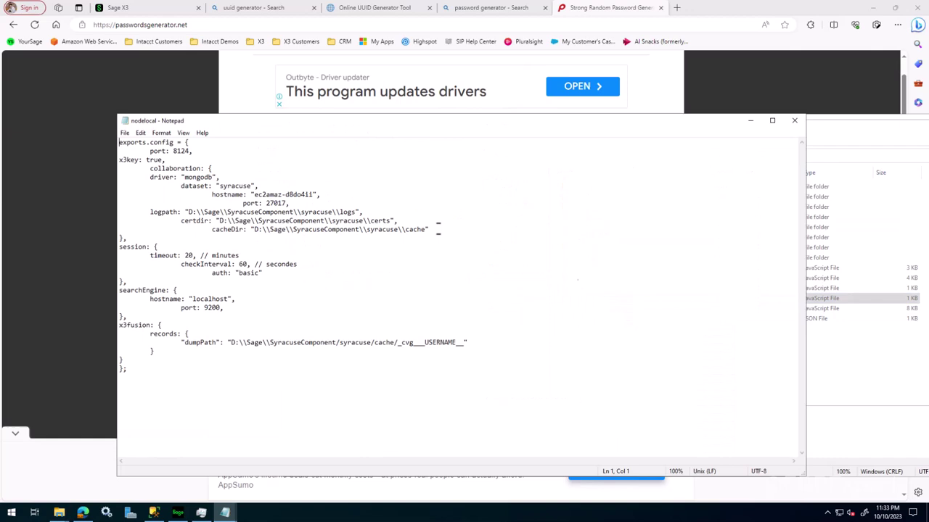
Arrange the nodelocal and xtrem-security.yml windows so both files can be read together, with nodelocal in front
left_click_drag(236, 124, 443, 83)
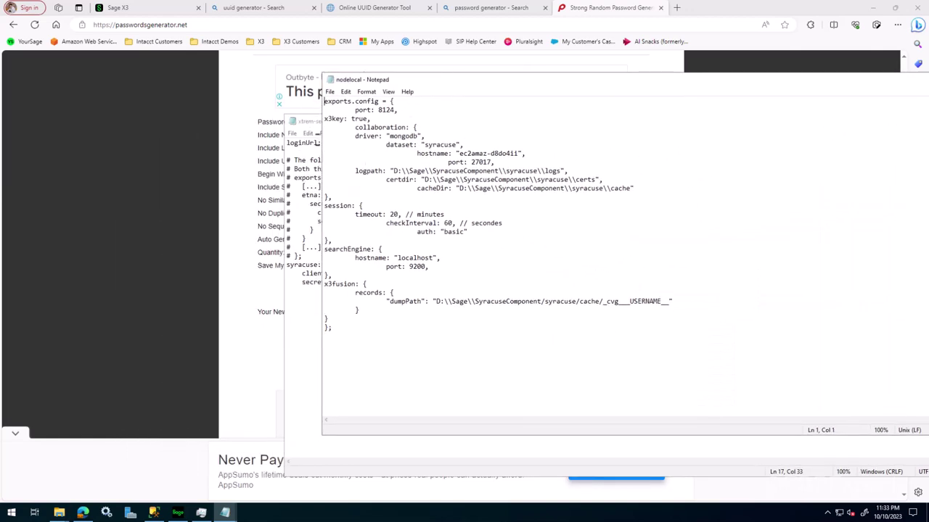
left_click(307, 124)
left_click_drag(135, 122, 62, 171)
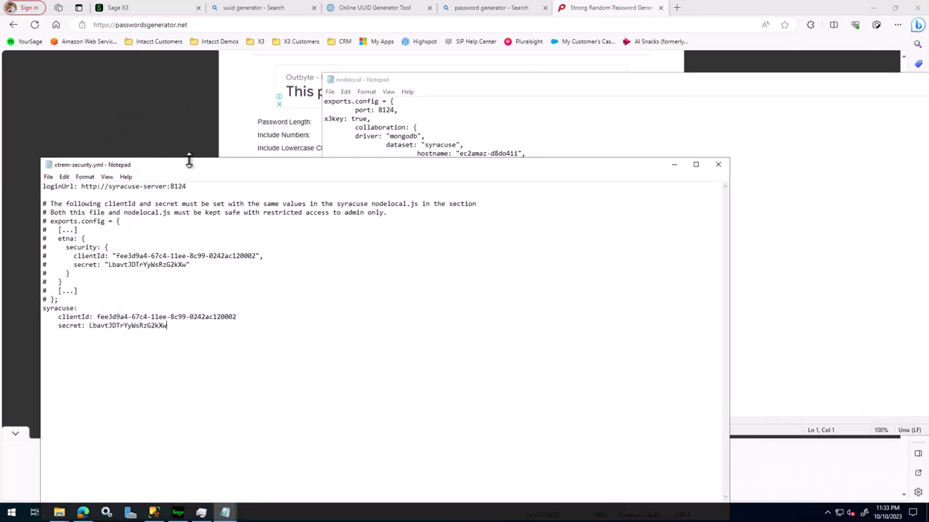
left_click(388, 80)
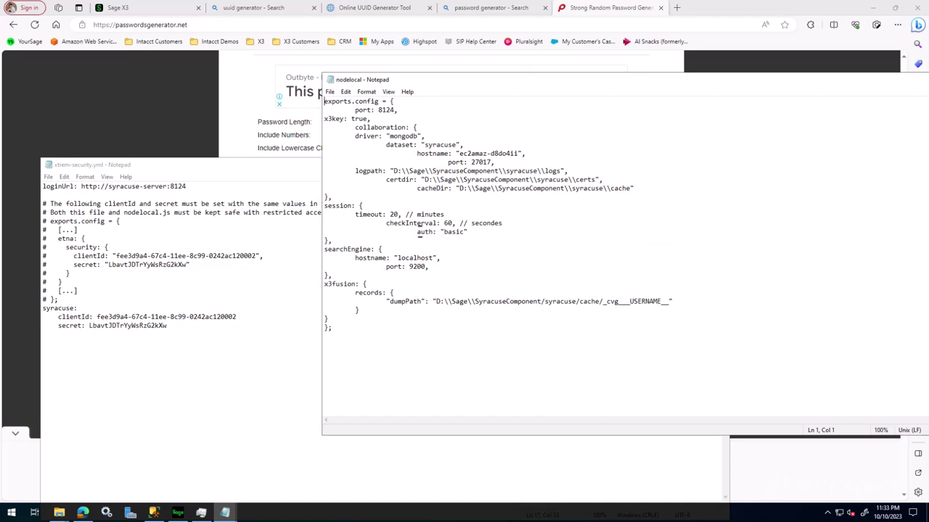
Change the session auth value in nodelocal to ["basic","bearer"]
left_click_drag(416, 232, 468, 232)
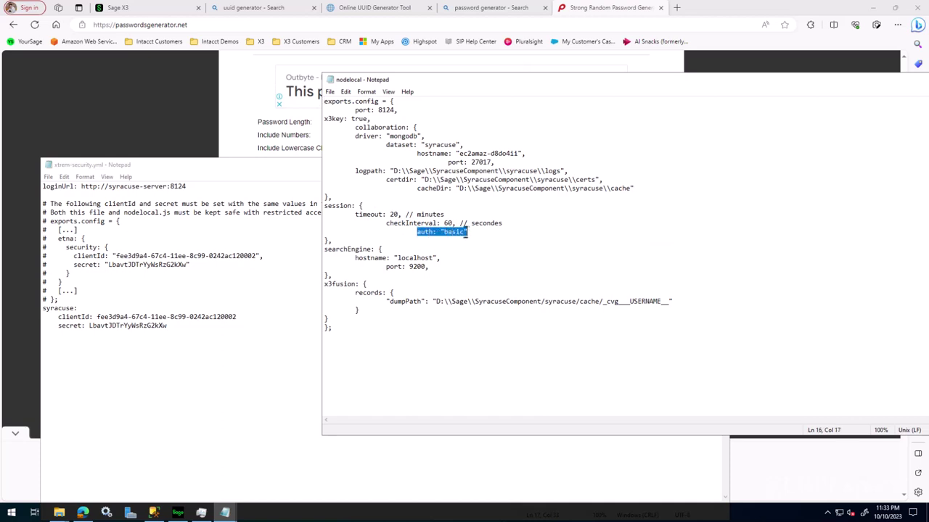
left_click(468, 232)
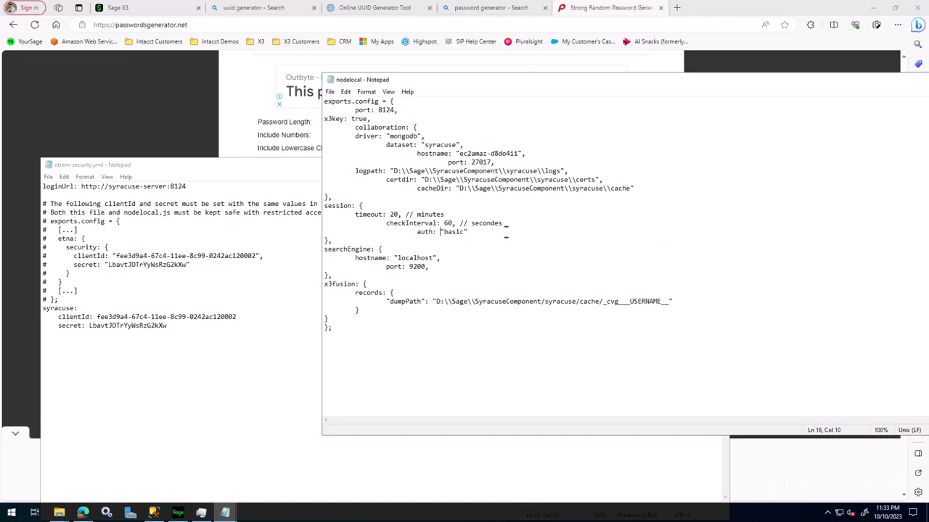
type("[")
left_click(475, 233)
type("bearer\"]")
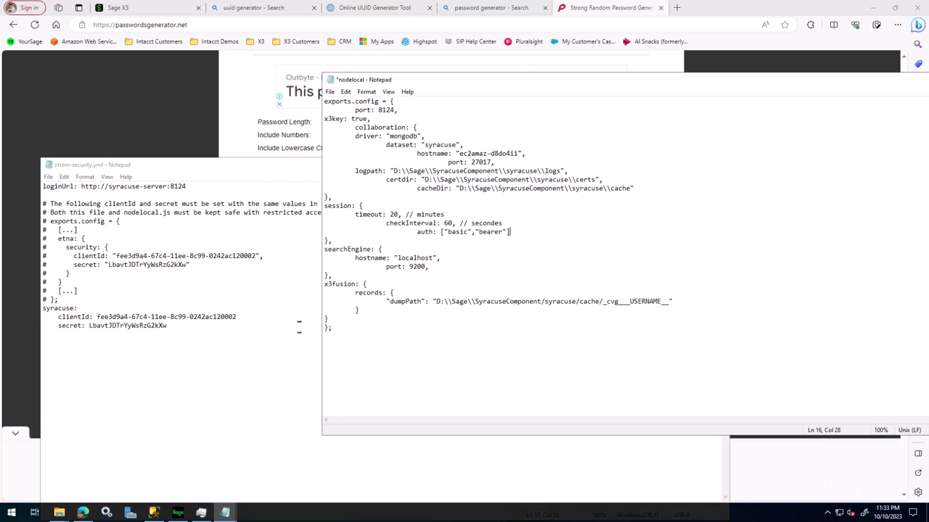
Copy the etna security block with its client ID and secret from xtrem-security.yml into nodelocal, on a new line below the x3fusion block
left_click_drag(58, 237, 109, 283)
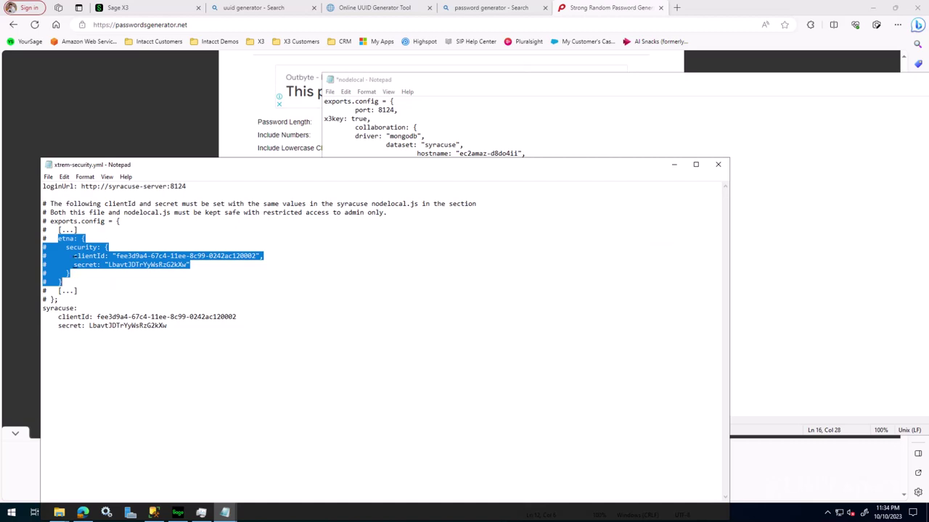
right_click(74, 255)
left_click(100, 286)
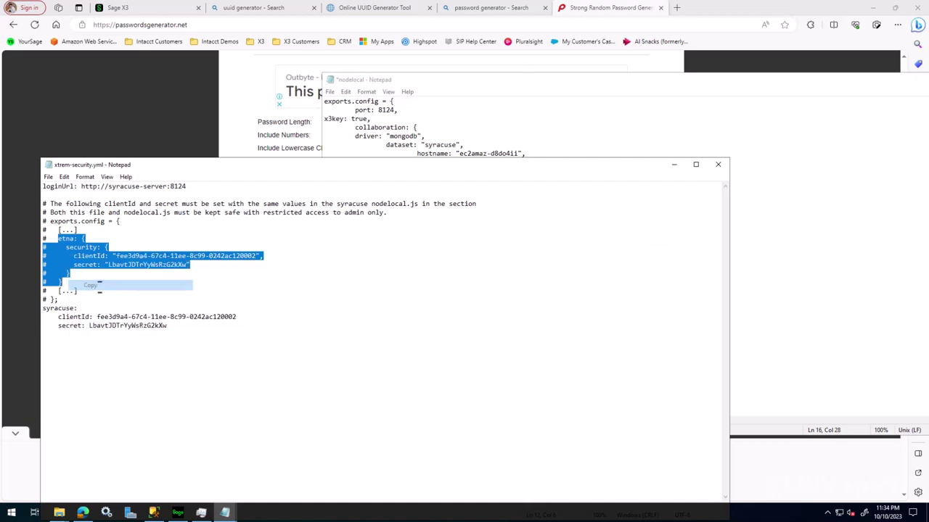
left_click(425, 145)
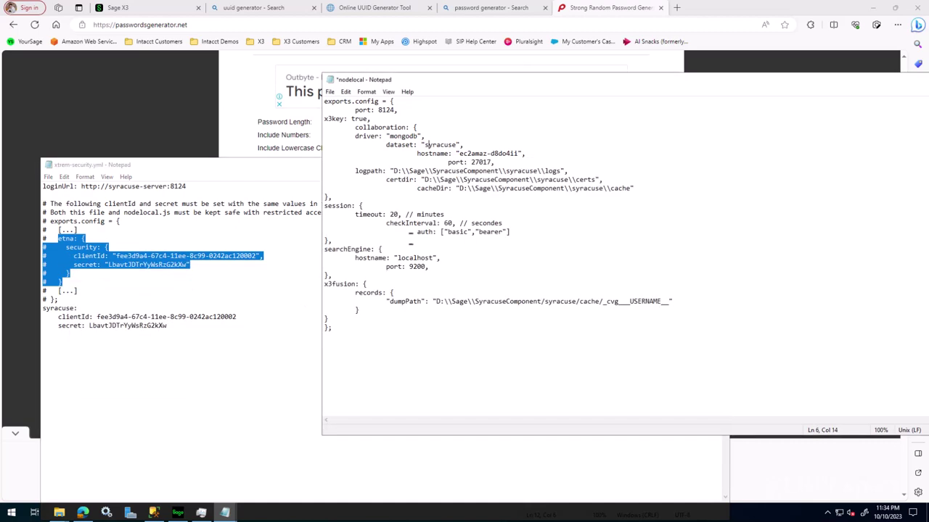
left_click(333, 319)
key("Return")
key("ctrl+v")
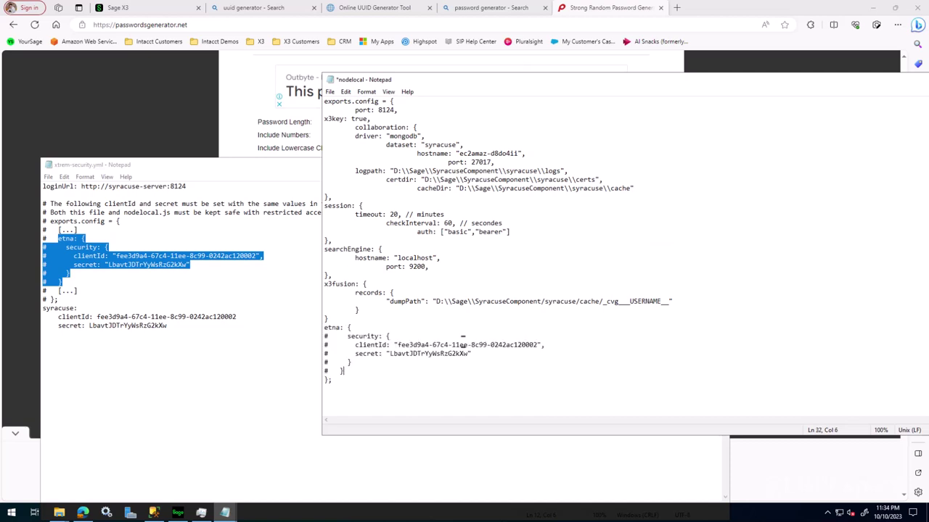
Remove the leading # marks from the pasted etna block and add a comma after the x3fusion block's closing brace
left_click_drag(336, 336, 324, 371)
key("Delete")
key("Delete")
key("Delete")
key("Delete")
key("Delete")
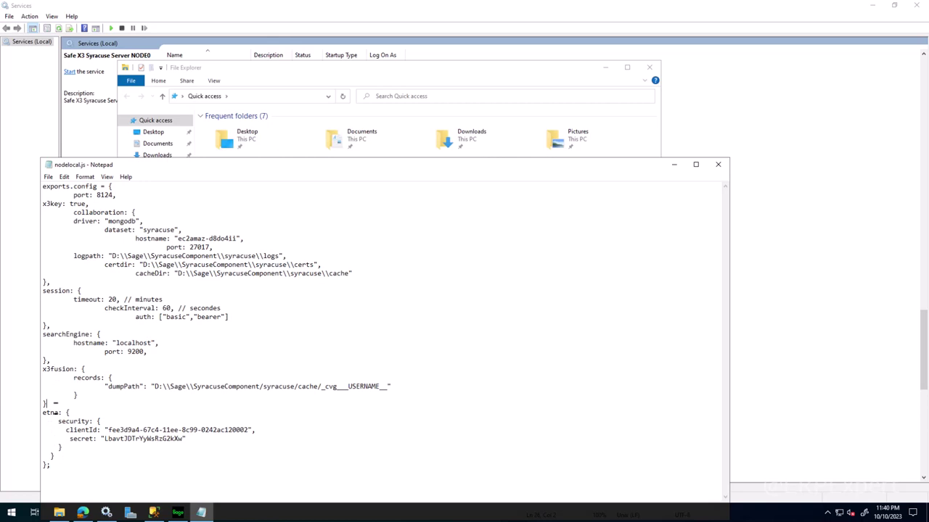
type(",")
Save the file to the Desktop as nodelocal.js with type All Files, replacing the existing copy, and close Notepad
left_click(48, 177)
left_click(65, 221)
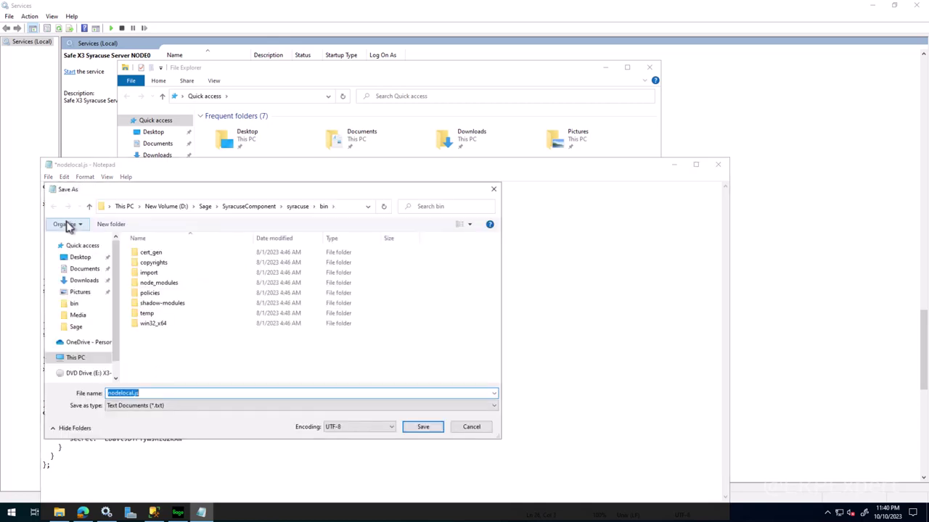
left_click(81, 258)
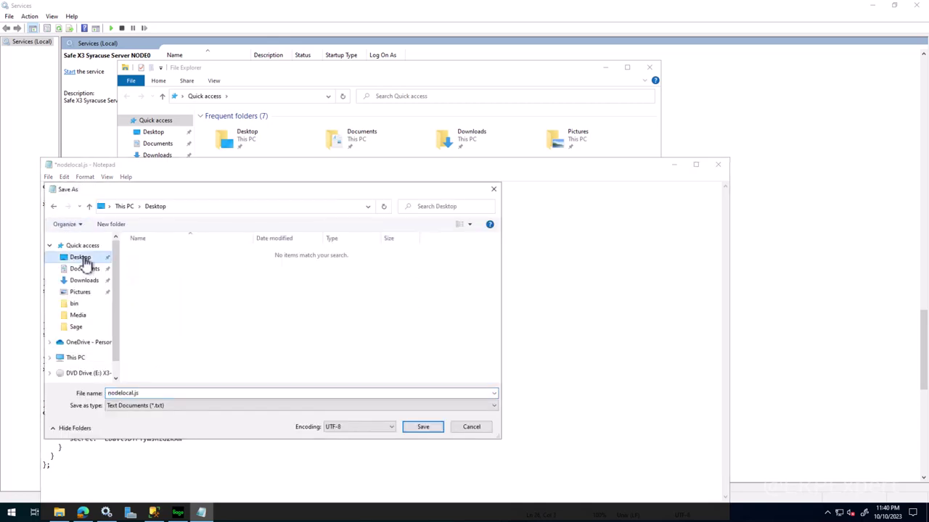
left_click(181, 407)
left_click(161, 424)
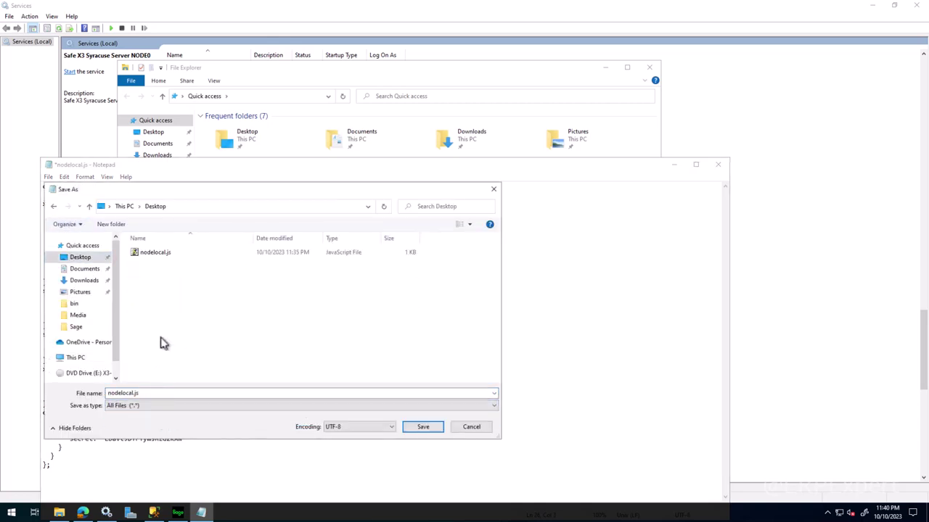
left_click(155, 255)
left_click(432, 431)
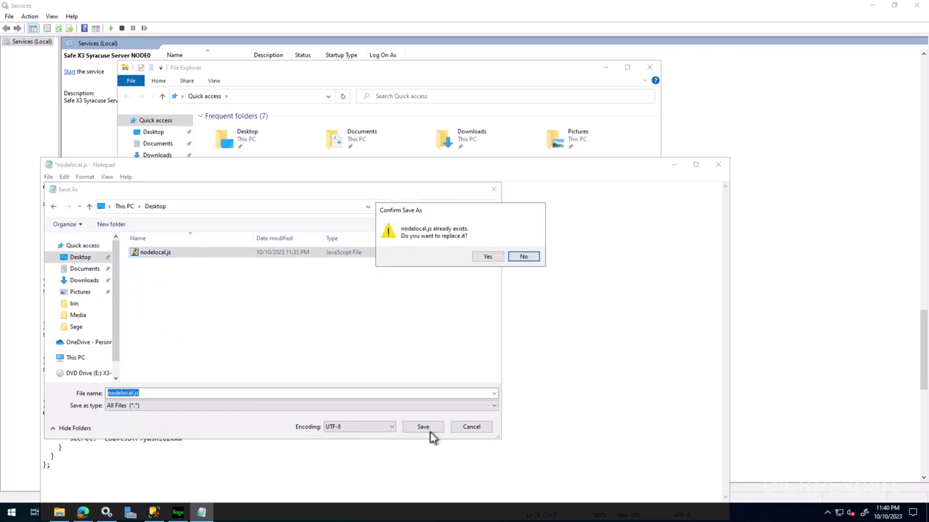
left_click(487, 261)
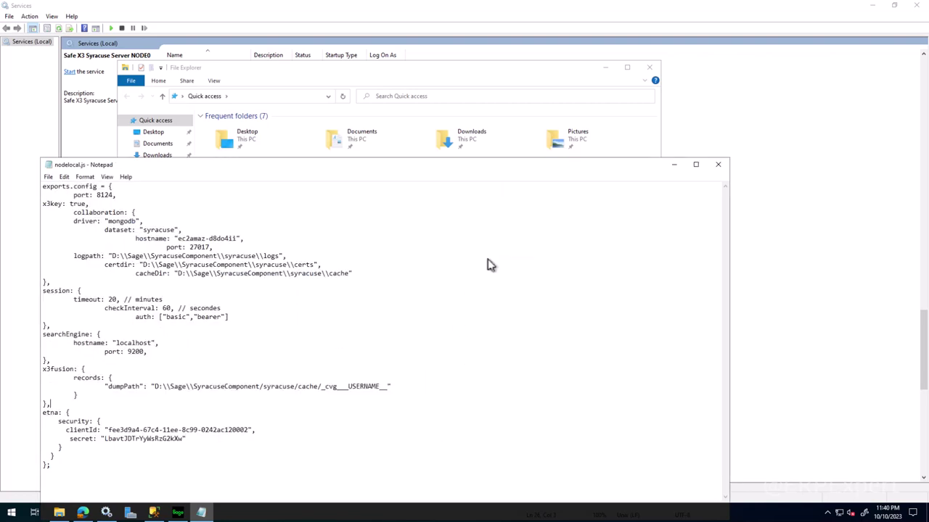
left_click(718, 163)
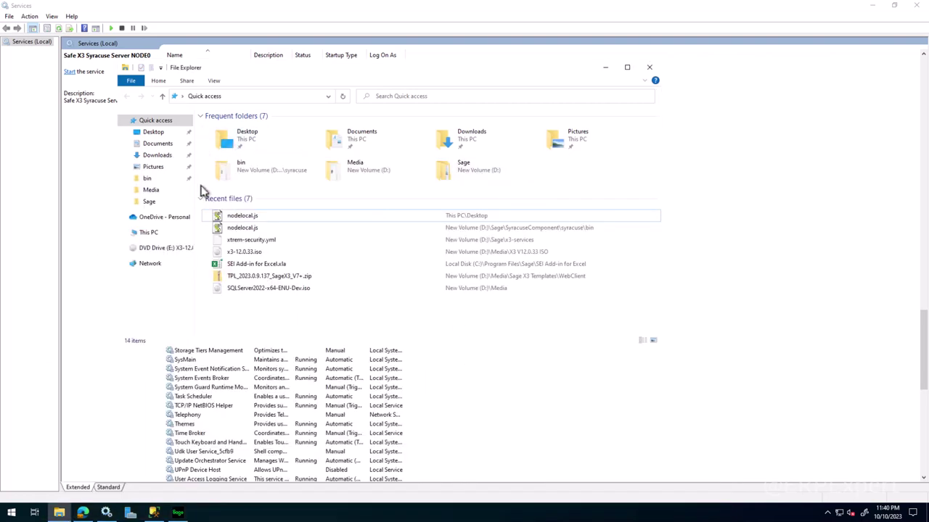
Copy nodelocal.js from the Desktop folder in File Explorer
left_click(153, 132)
left_click(228, 137)
right_click(229, 138)
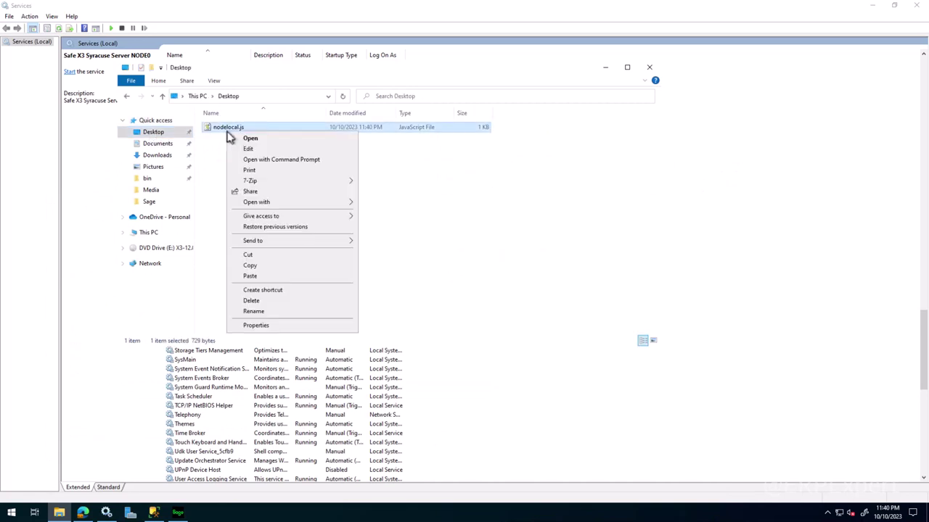
left_click(273, 265)
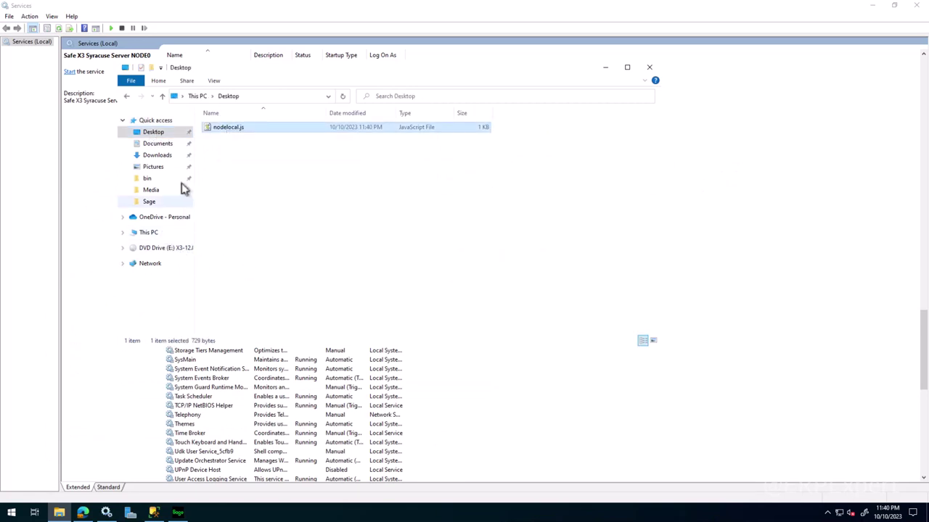
Open the folder Sage\SyracuseComponent\syracuse\bin on drive D
left_click(127, 96)
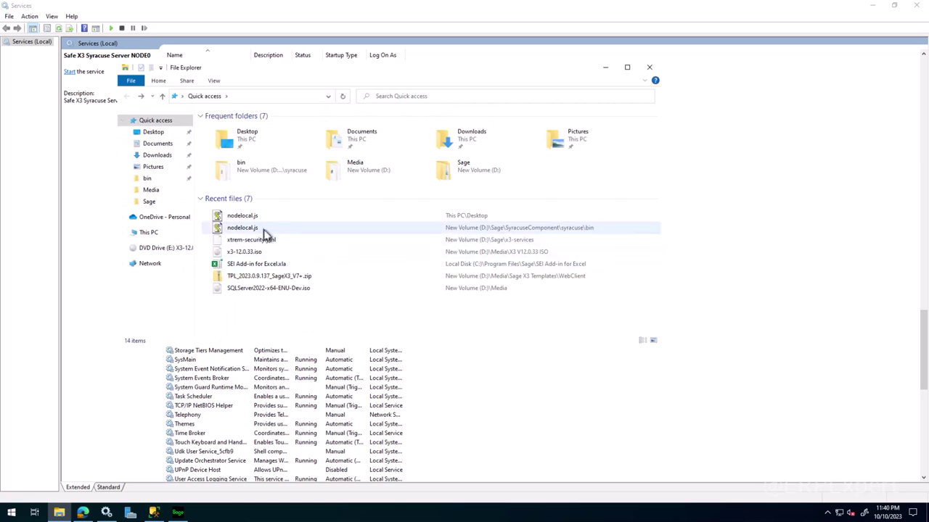
left_click(157, 233)
left_click(158, 248)
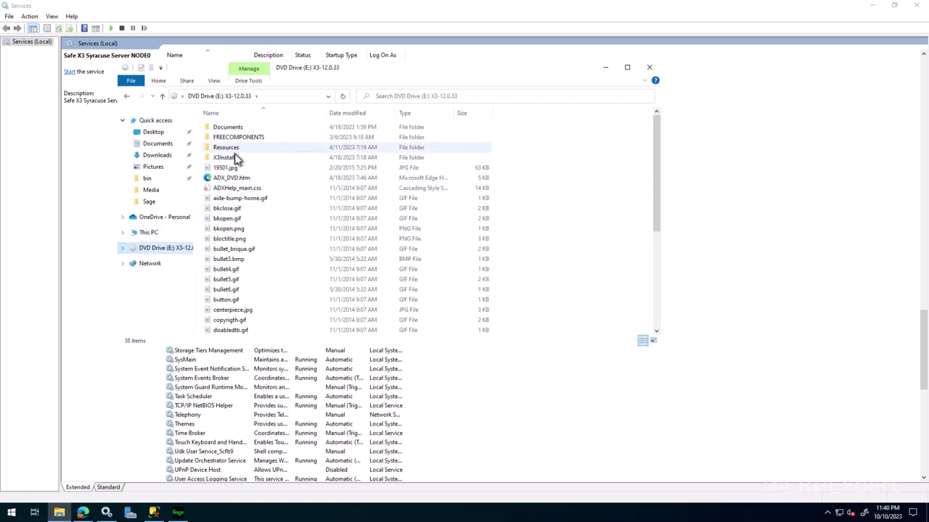
left_click(149, 232)
left_click(372, 231)
double_click(373, 231)
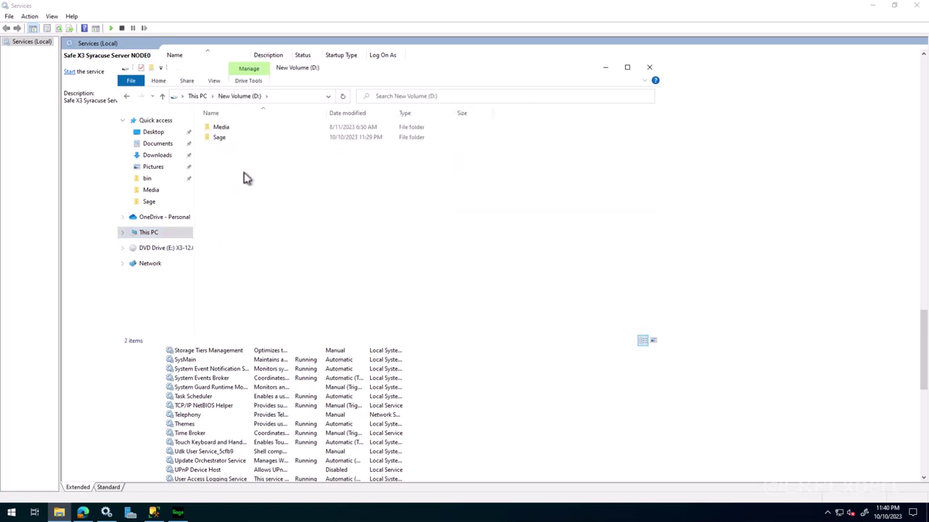
double_click(222, 139)
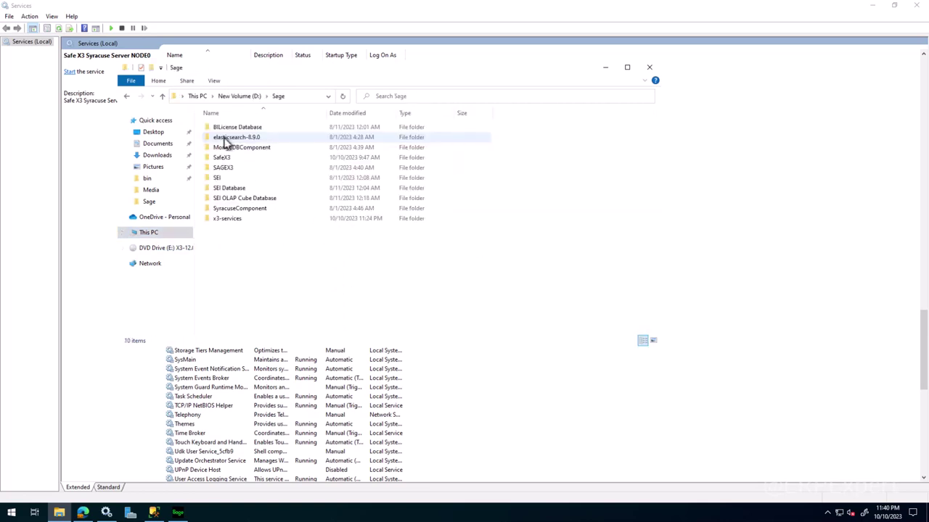
double_click(259, 207)
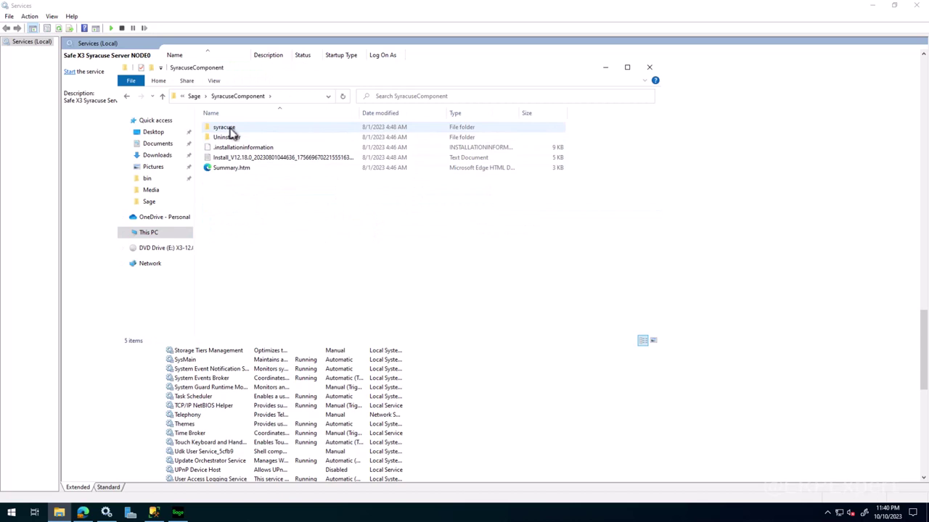
double_click(232, 128)
double_click(226, 138)
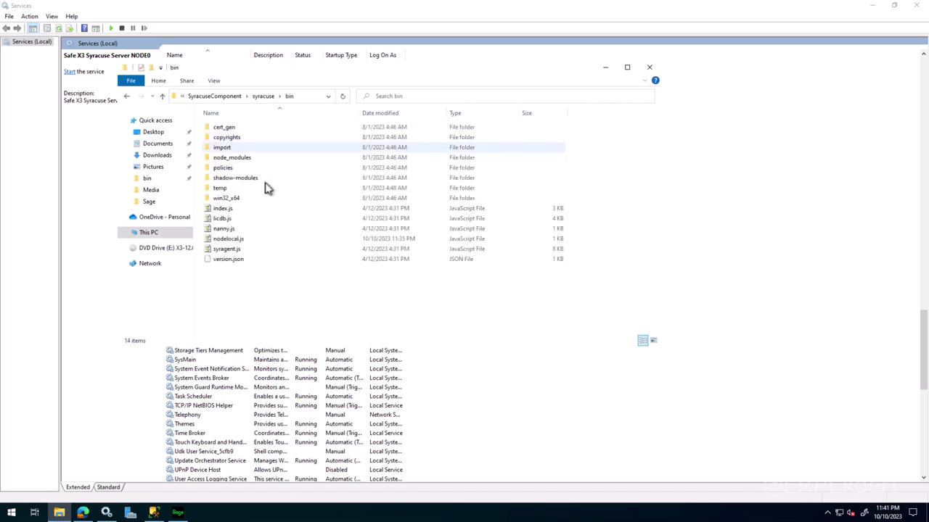
Paste nodelocal.js into the bin folder, replacing the existing file and granting administrator permission
right_click(271, 283)
left_click(303, 352)
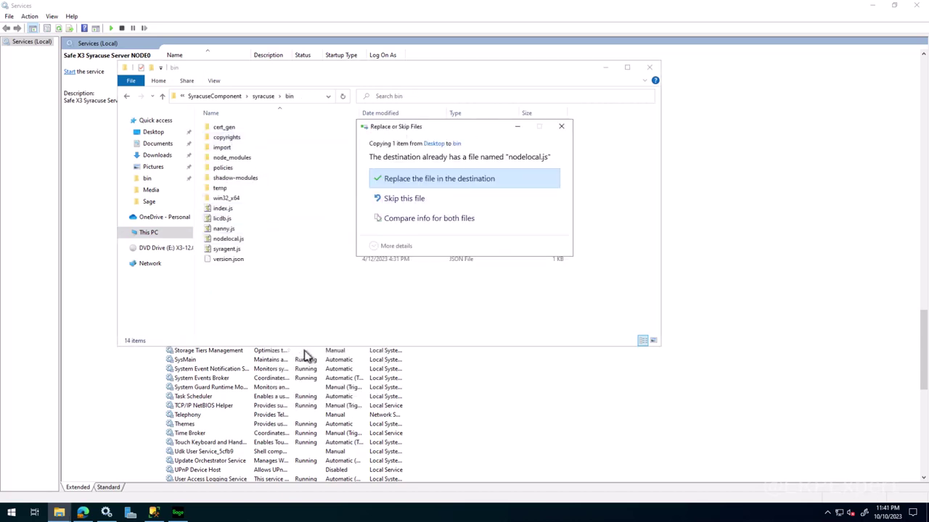
left_click(435, 190)
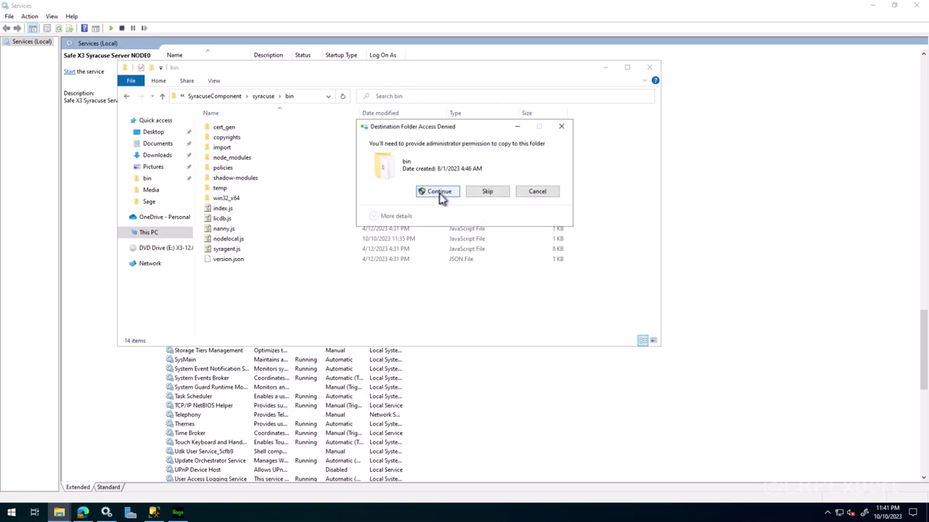
left_click(440, 196)
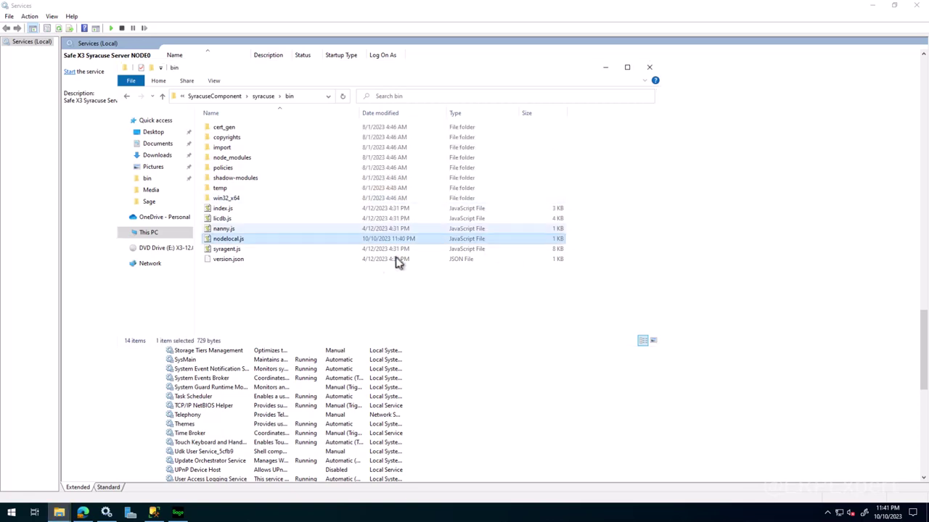
left_click(356, 294)
Switch to the Services window and start the Safe X3 Syracuse Server NODE0 service
left_click(606, 69)
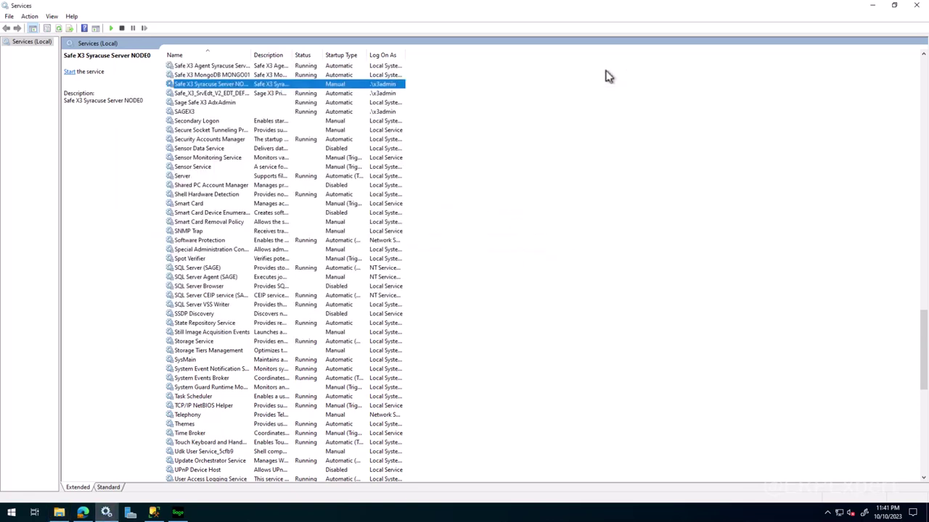
right_click(212, 86)
left_click(231, 93)
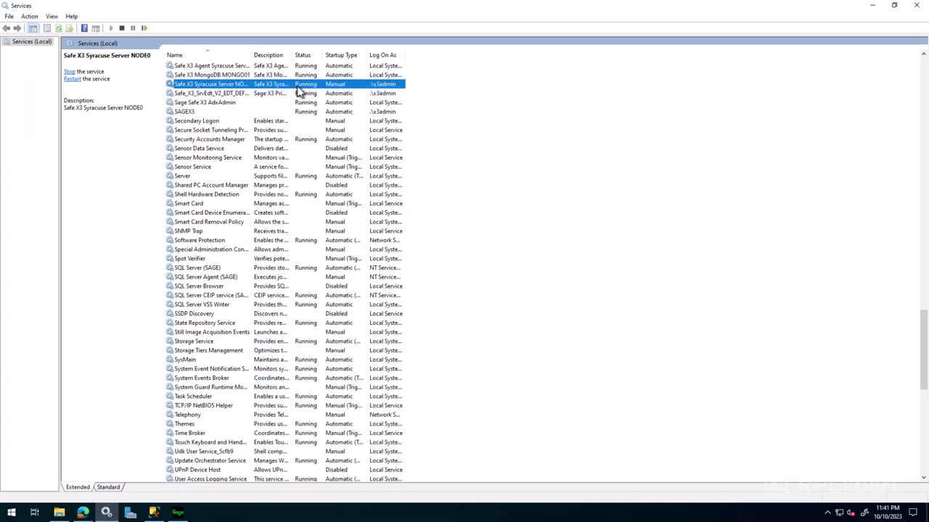
left_click(486, 228)
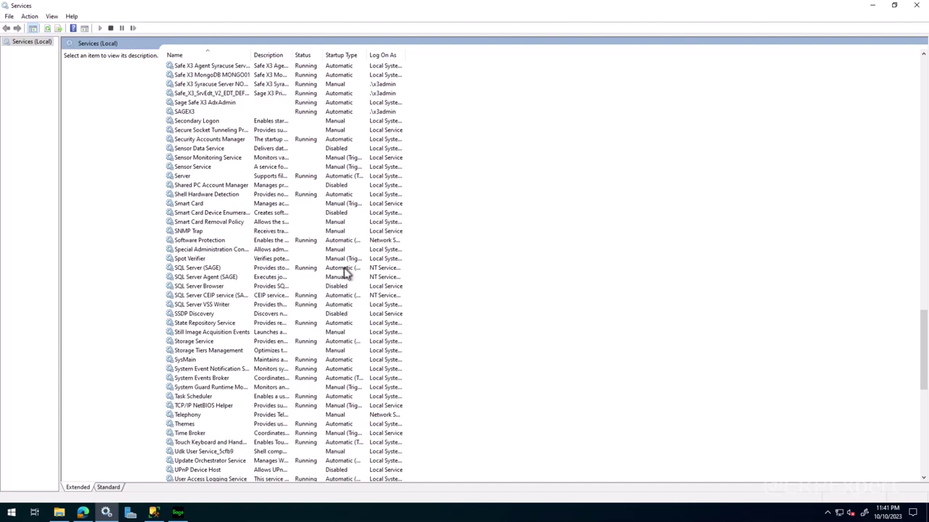
Switch to the Edge browser and open localhost:8124 in a new tab
left_click(84, 513)
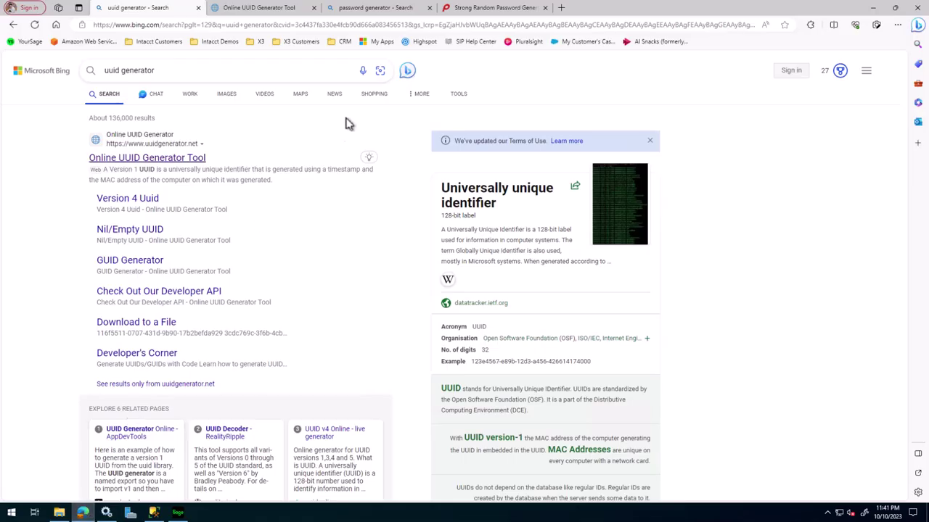
left_click(562, 9)
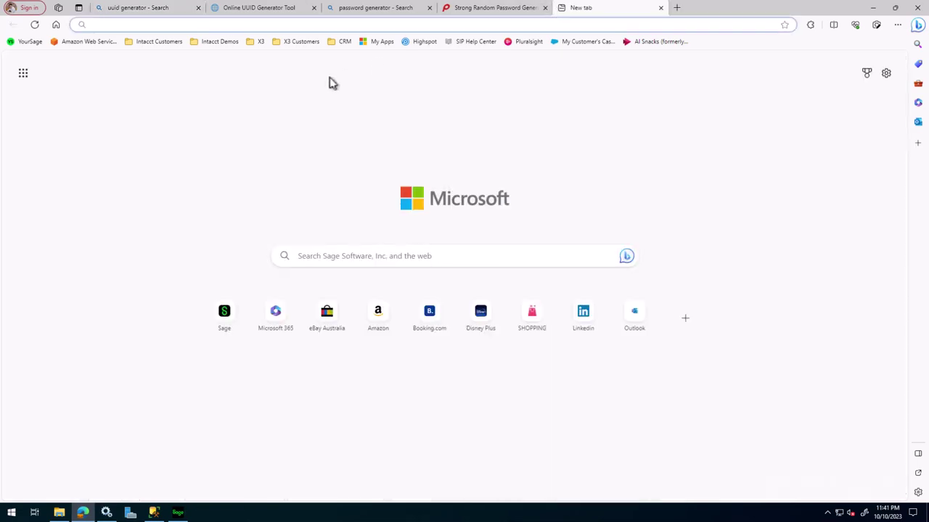
type("lo")
key("Return")
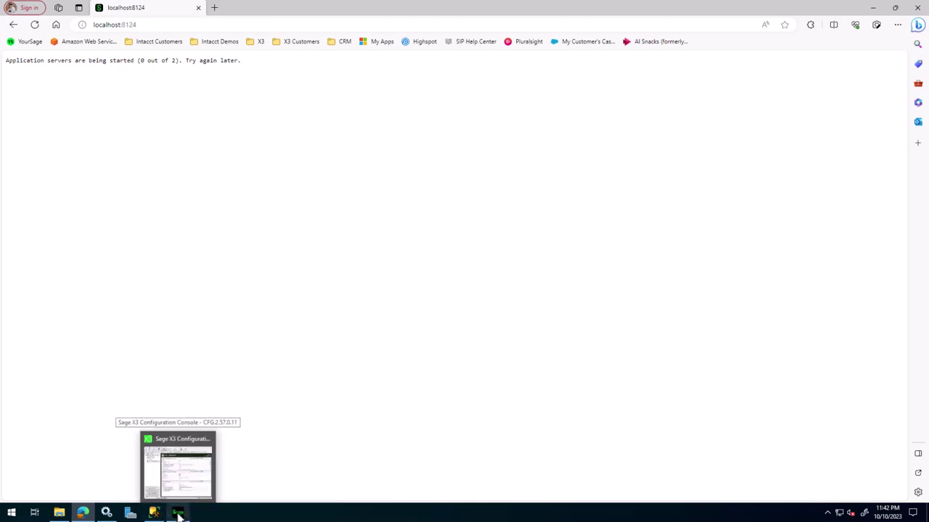
Switch to the Sage X3 Configuration Console and examine the data server's password parameter for X3 folders schemas
left_click(179, 514)
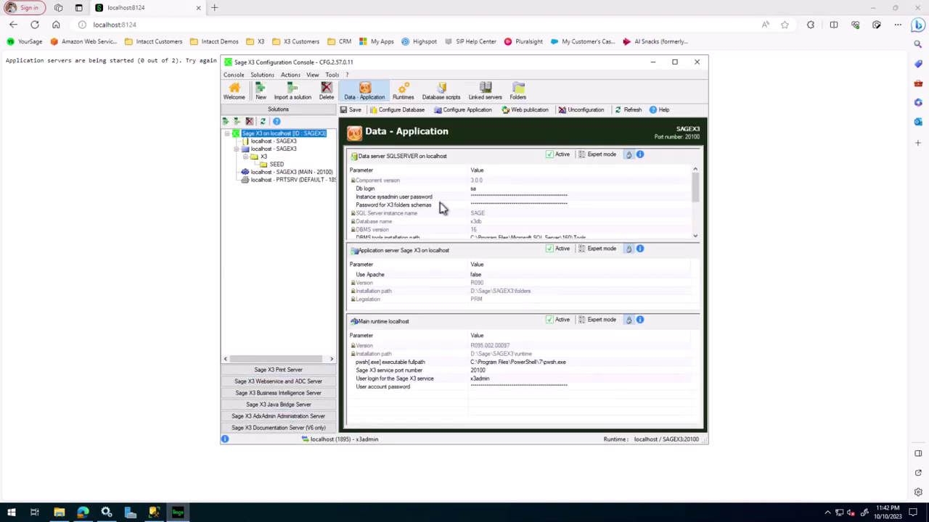
left_click(486, 206)
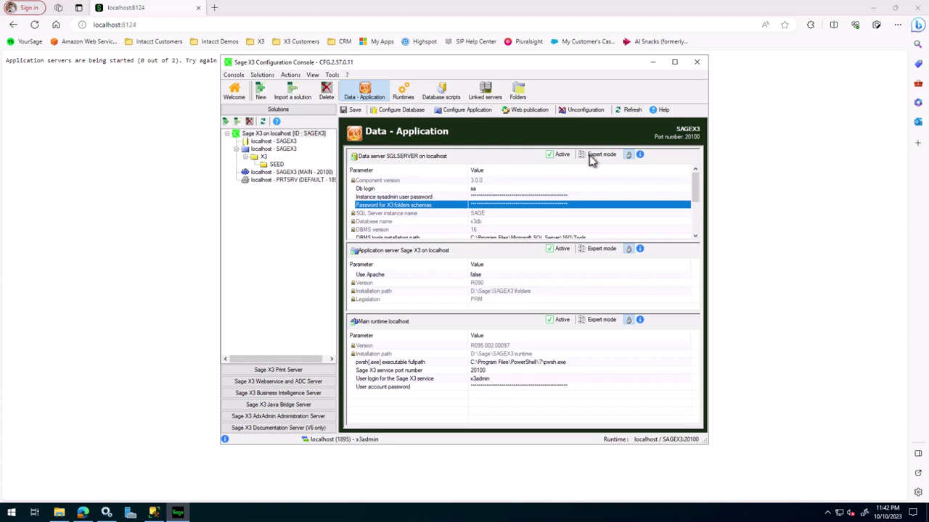
left_click(651, 66)
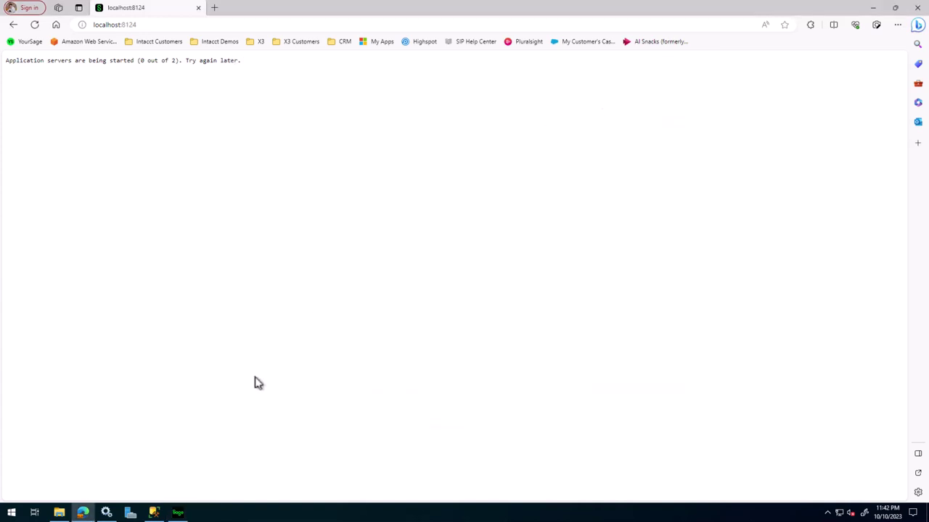
Switch to SQL Server Management Studio, test the SEED login by connecting to the SAGE instance with its password, and disconnect
left_click(153, 512)
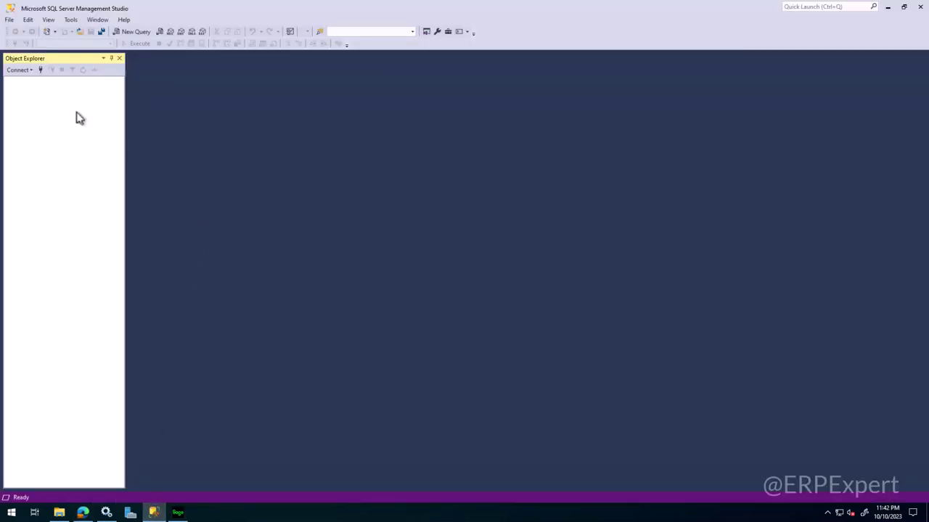
left_click(40, 70)
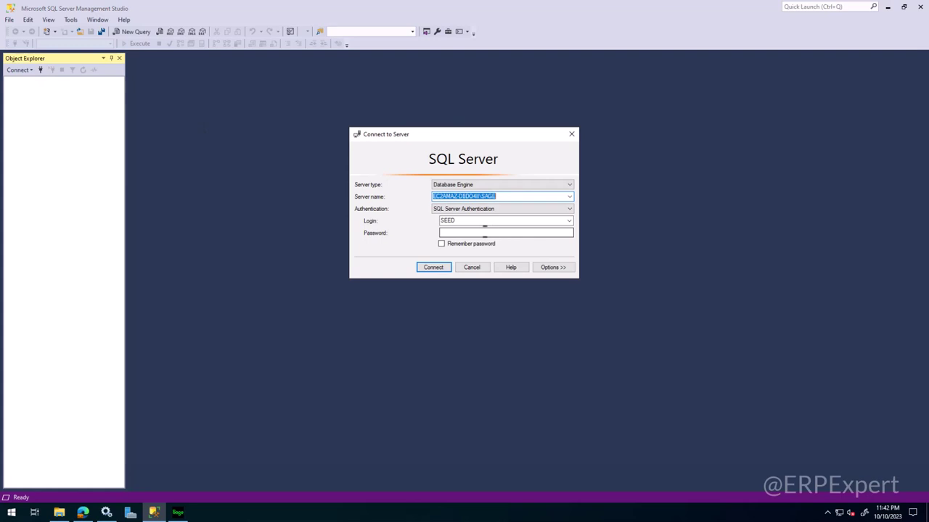
left_click(463, 221)
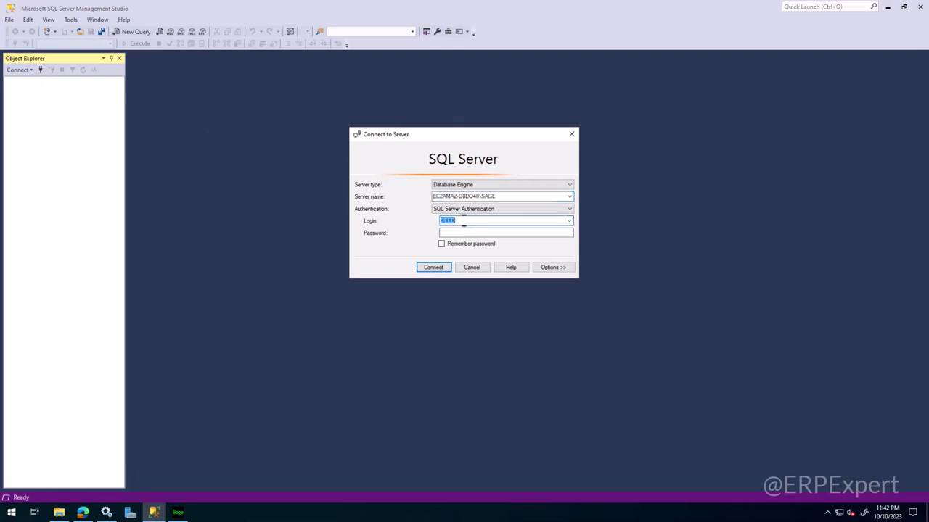
double_click(457, 222)
left_click(451, 232)
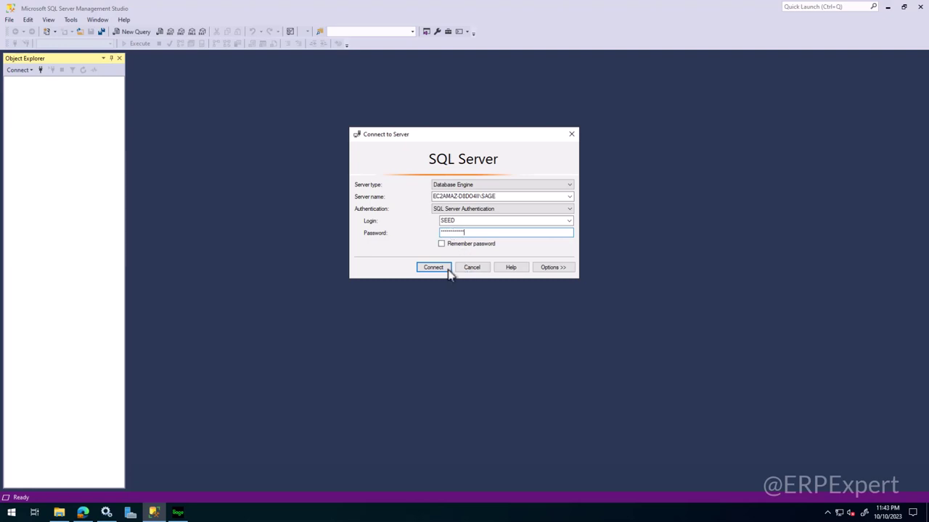
left_click(441, 270)
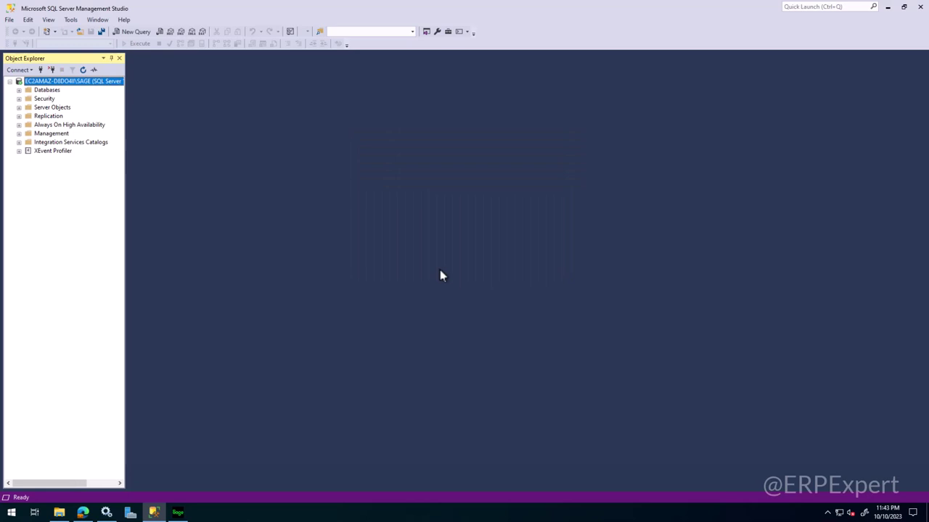
left_click(41, 71)
left_click(40, 71)
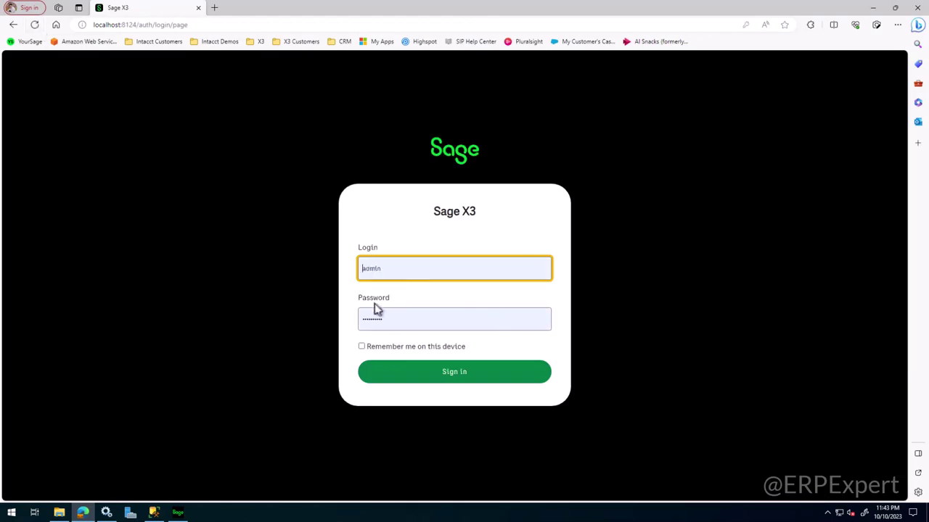
Switch to Edge, sign in to Sage X3 with the saved admin credentials, and start a new MS SQL service record
left_click(457, 381)
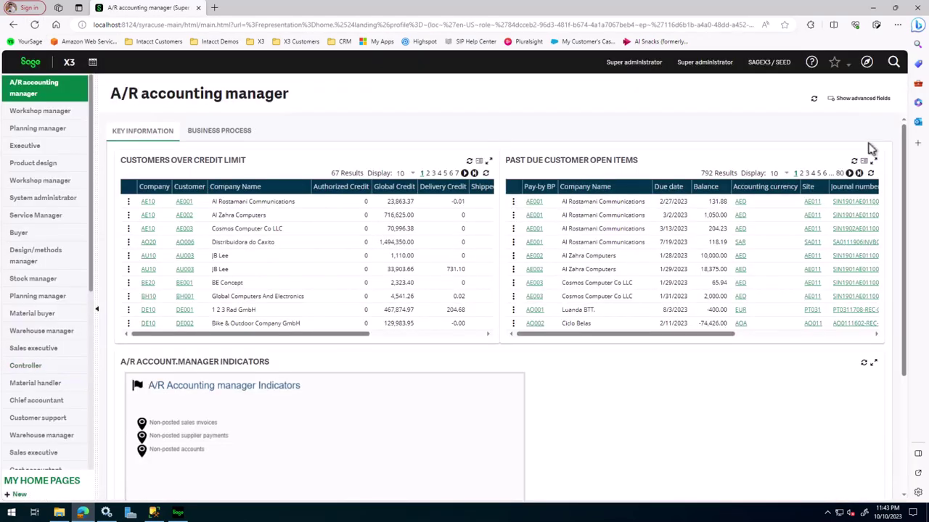
left_click(867, 61)
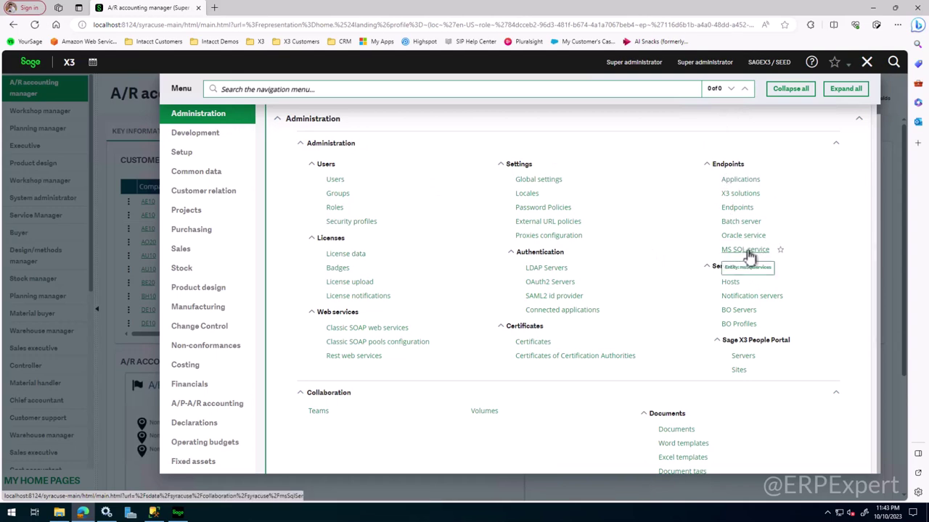
left_click(748, 254)
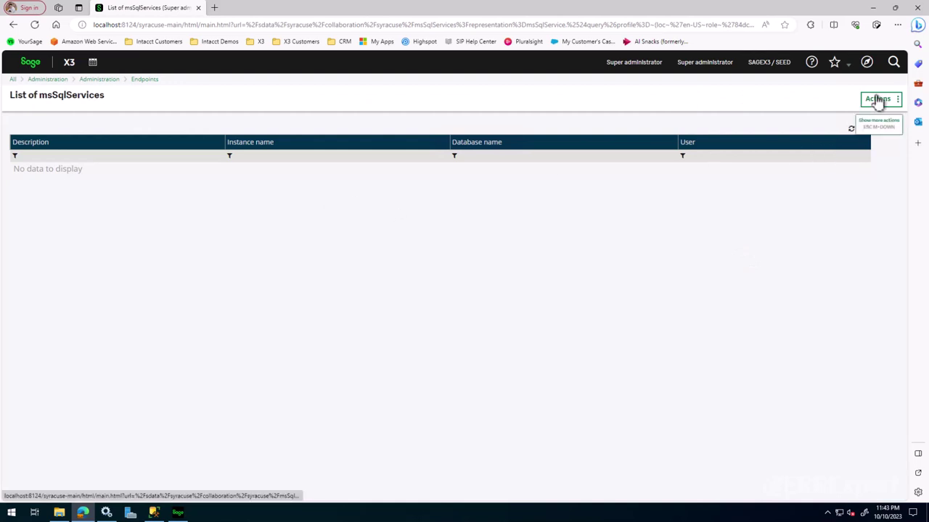
left_click(871, 104)
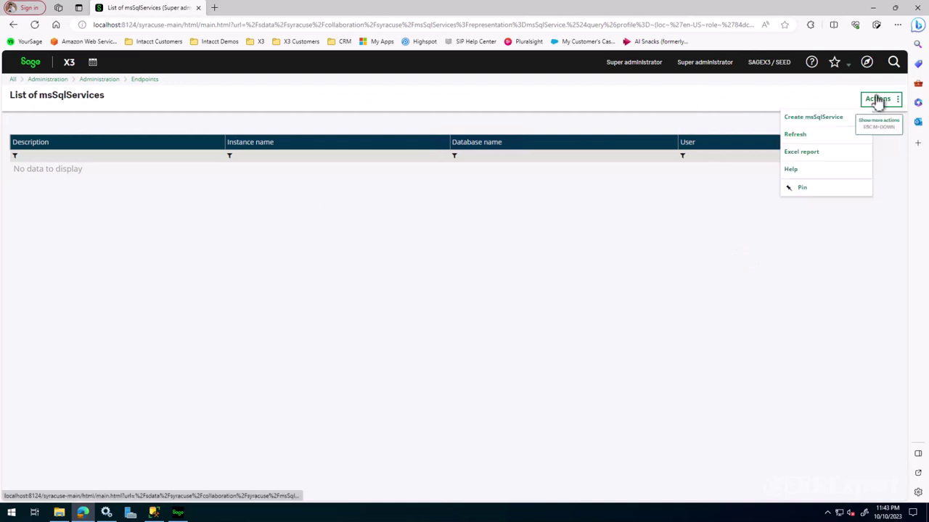
left_click(825, 120)
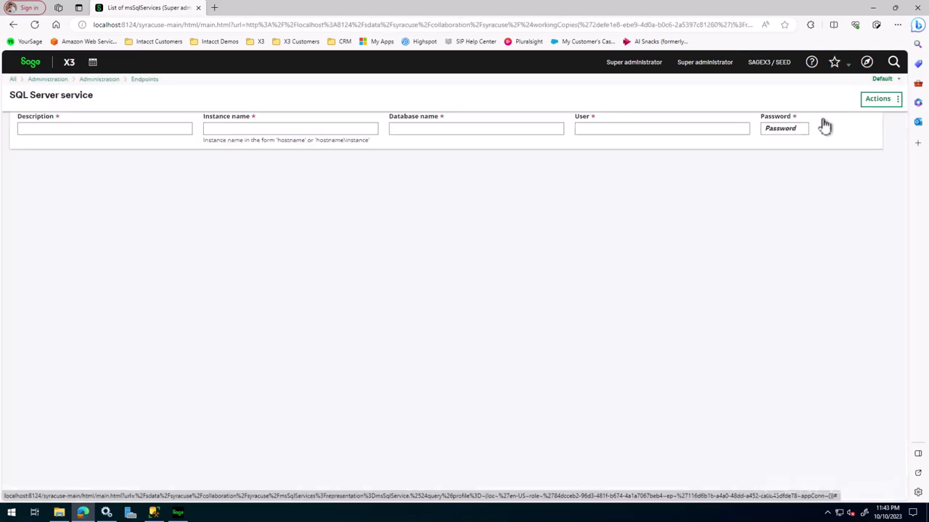
Set the service's description to ADC_SEED and its instance name to EC2AMAZ-D8DO4II\SAGE, copied from SQL Server Management Studio
left_click(80, 129)
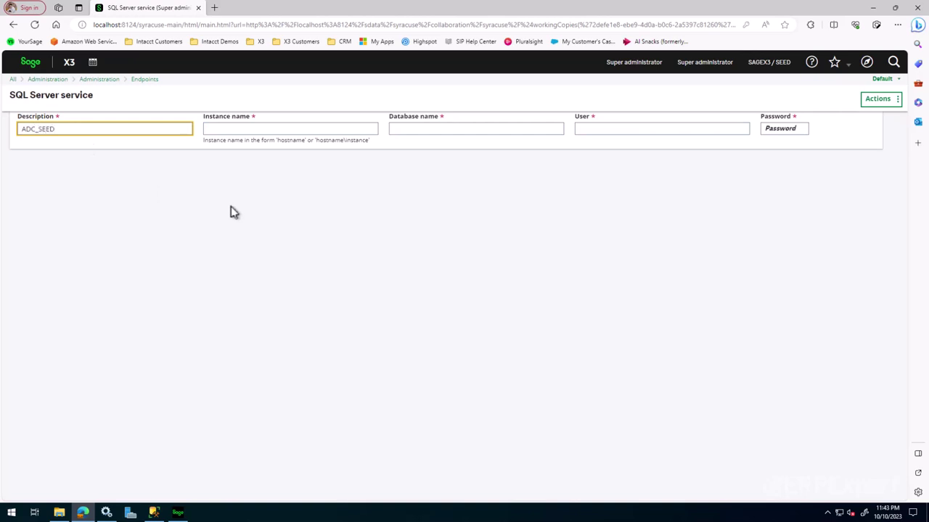
left_click(245, 129)
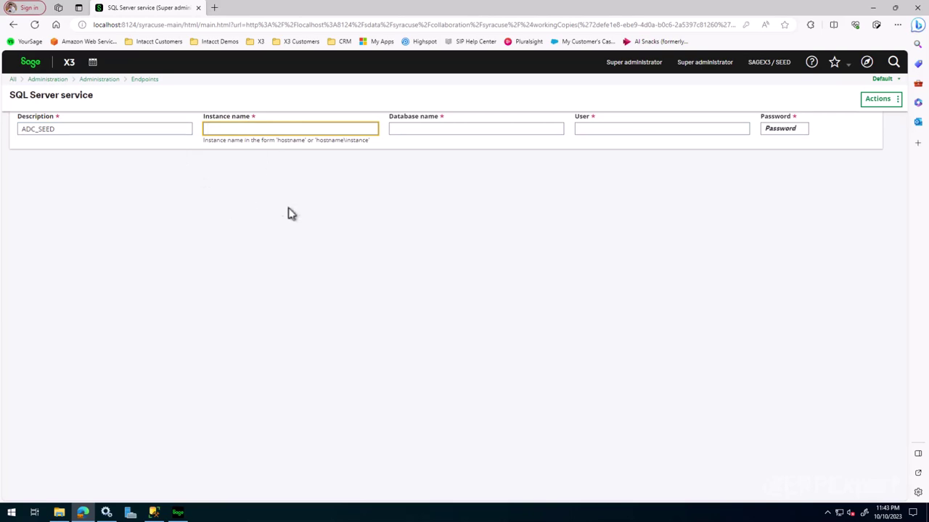
left_click(153, 512)
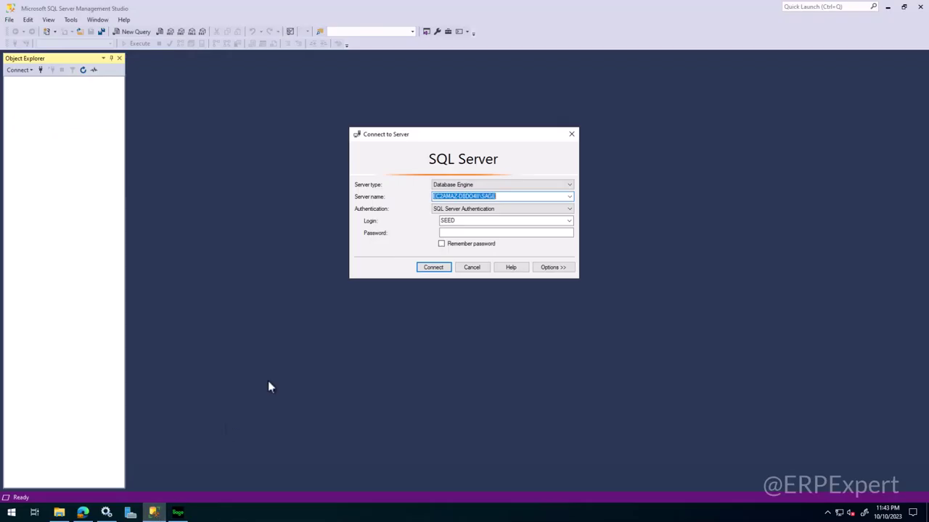
right_click(488, 198)
left_click(508, 228)
left_click(83, 513)
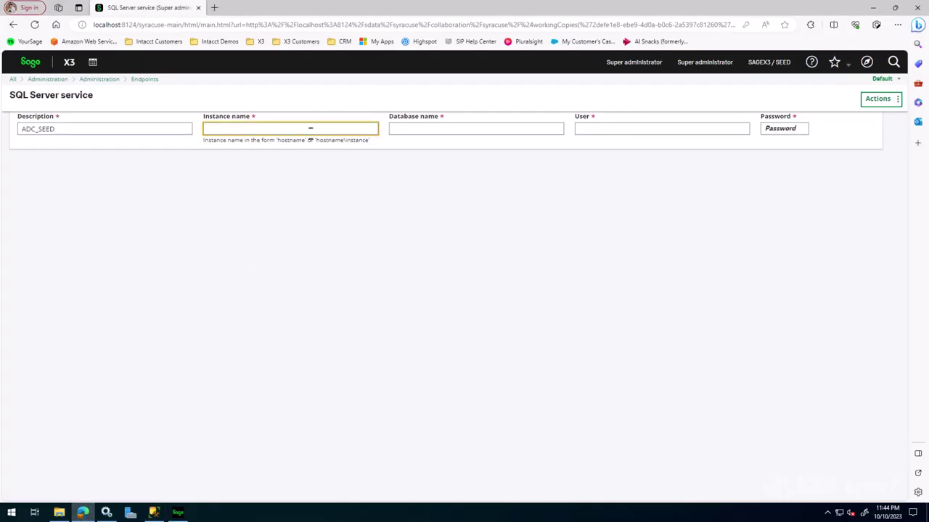
key("ctrl+v")
Look up the X3 database in SQL Server Management Studio, connecting as SEED with its password, and set the service's database name to x3db
left_click(414, 129)
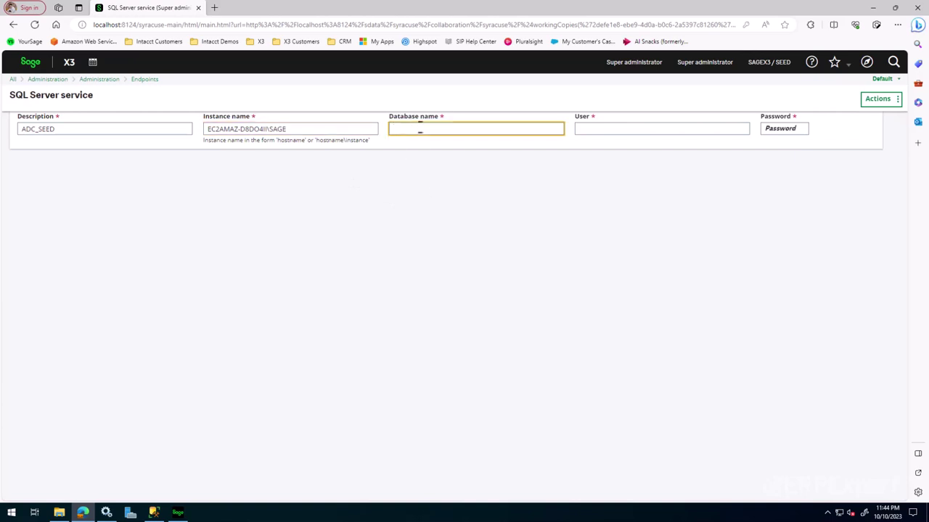
left_click(153, 511)
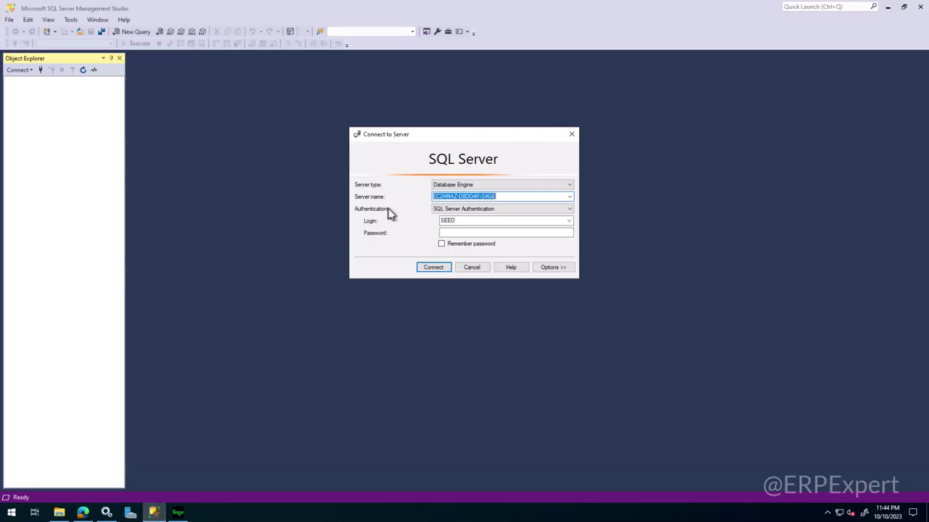
left_click(467, 232)
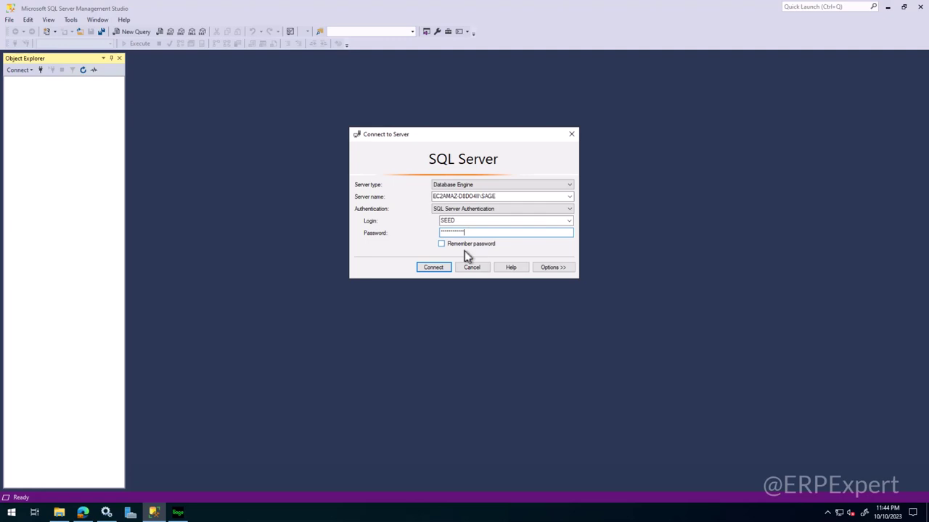
left_click(444, 269)
left_click(19, 90)
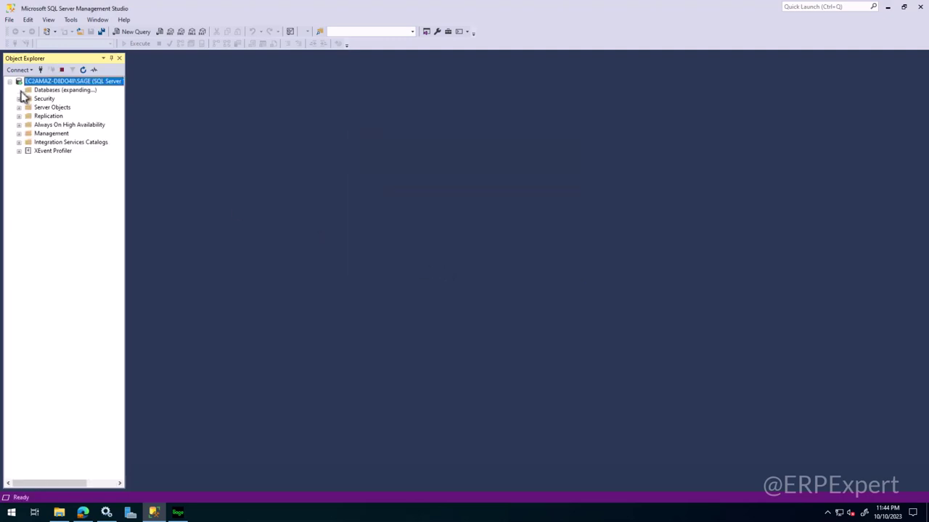
left_click(52, 143)
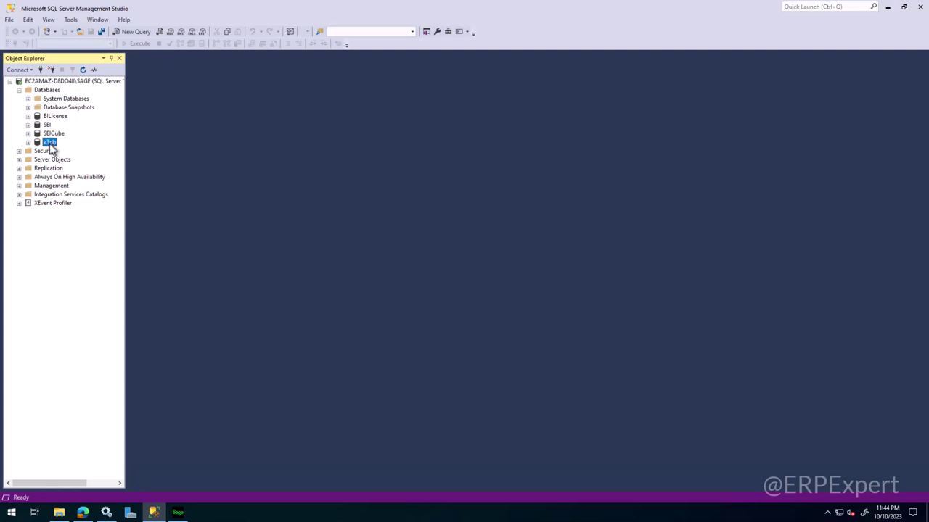
left_click(887, 7)
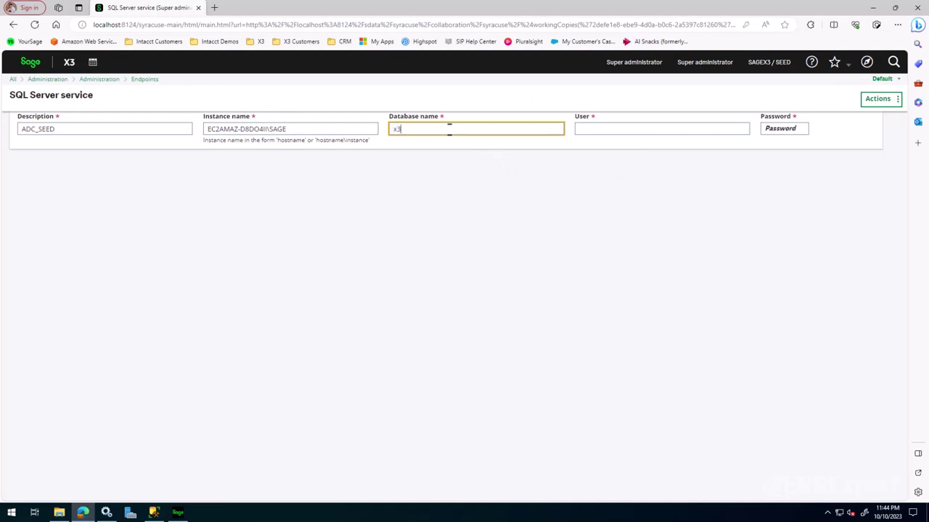
type("x3db")
Switch to the Sage X3 Configuration Console and check the data server's database name parameter
left_click(178, 512)
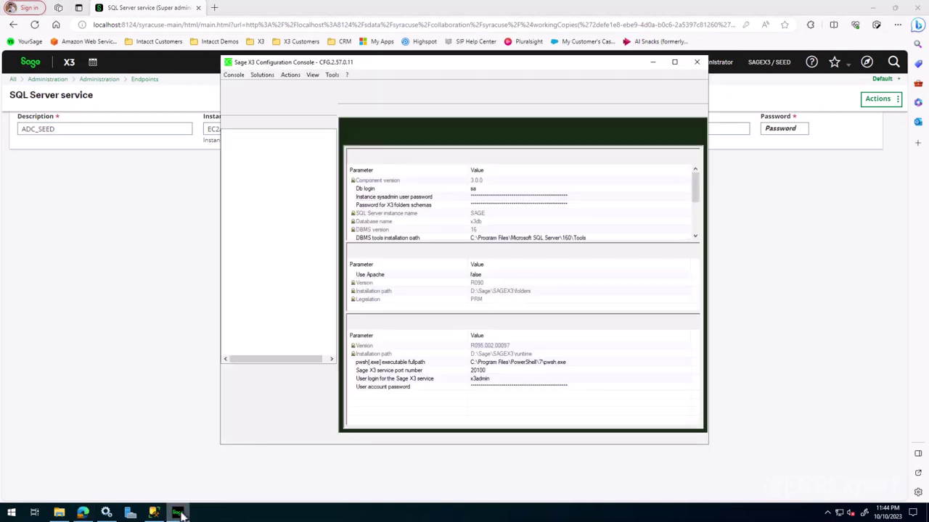
left_click(480, 222)
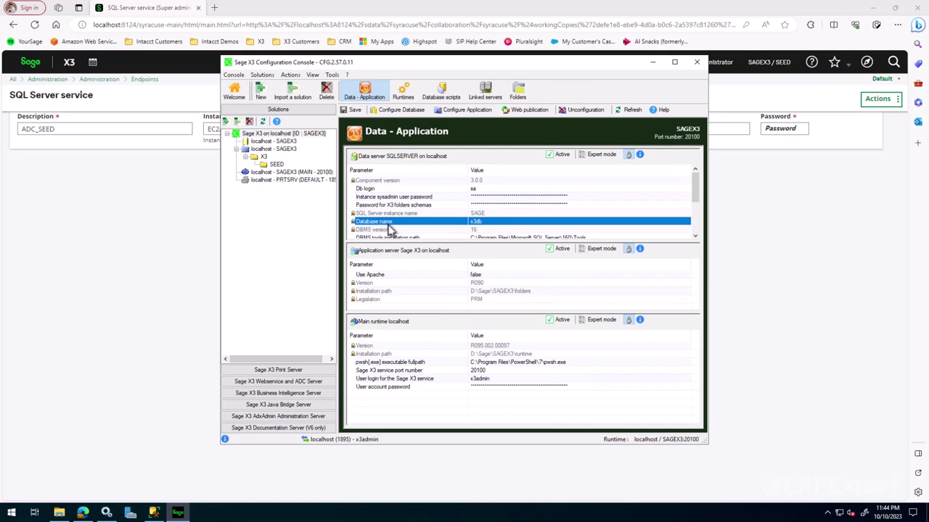
left_click(652, 62)
Set the service's user to SEED, enter the X3 folders schemas password, and save the SQL Server service record
left_click(613, 128)
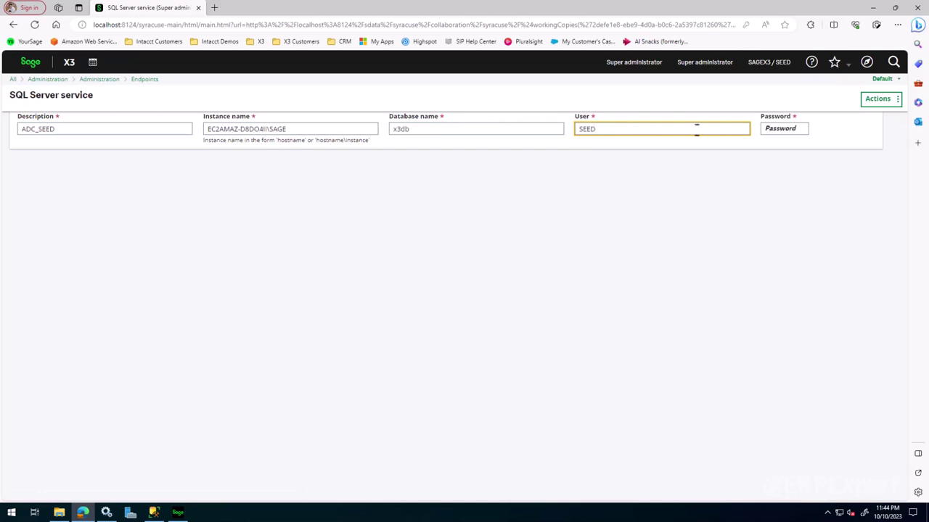
left_click(783, 130)
left_click(178, 513)
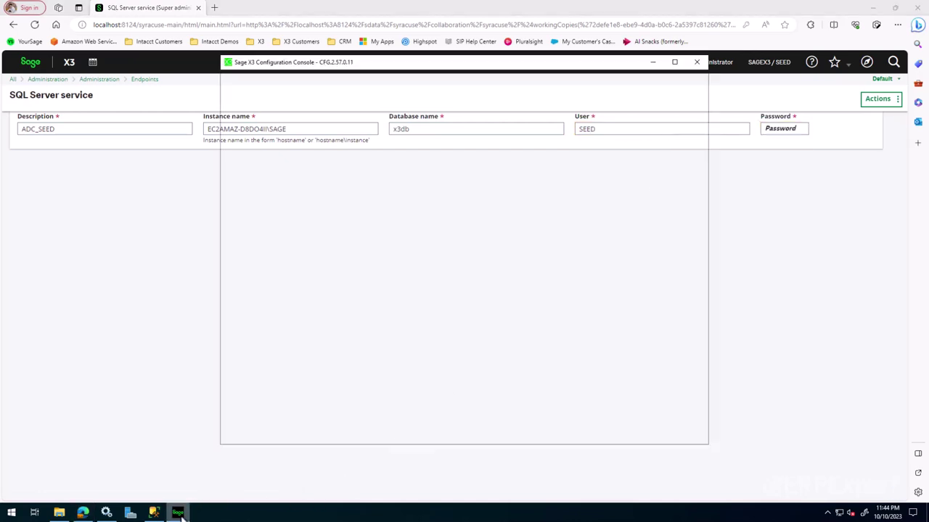
left_click(481, 205)
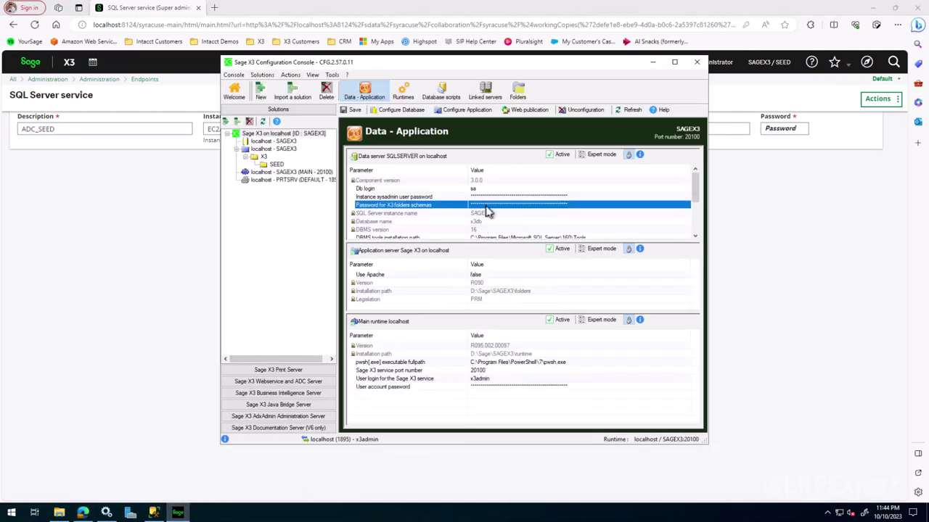
left_click(766, 131)
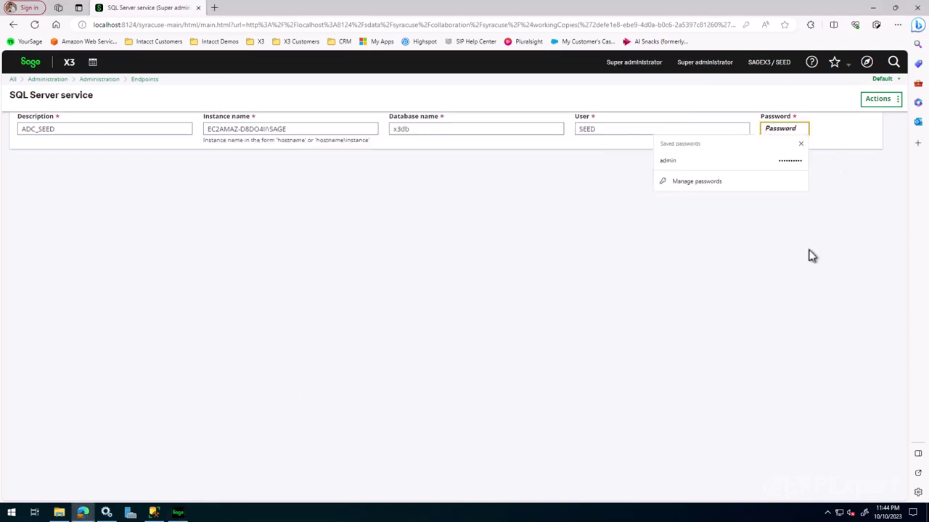
type("t")
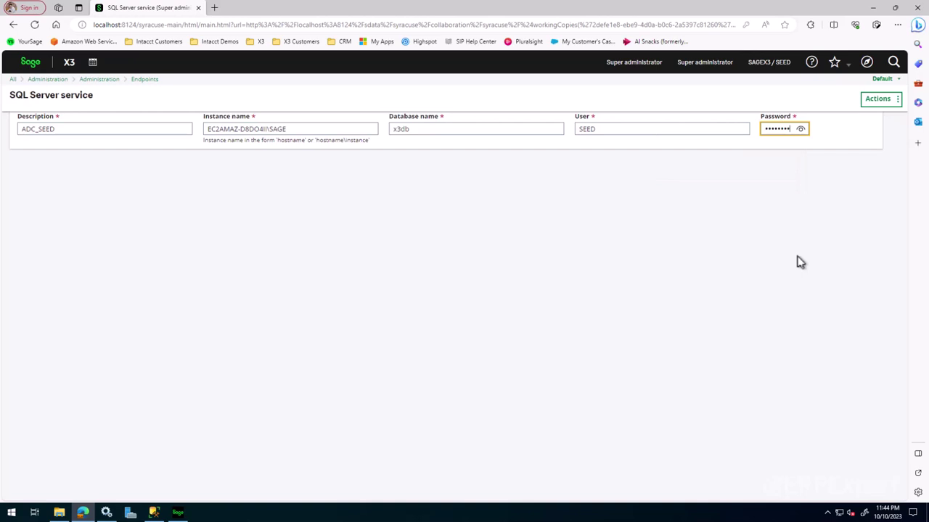
left_click(882, 99)
left_click(810, 118)
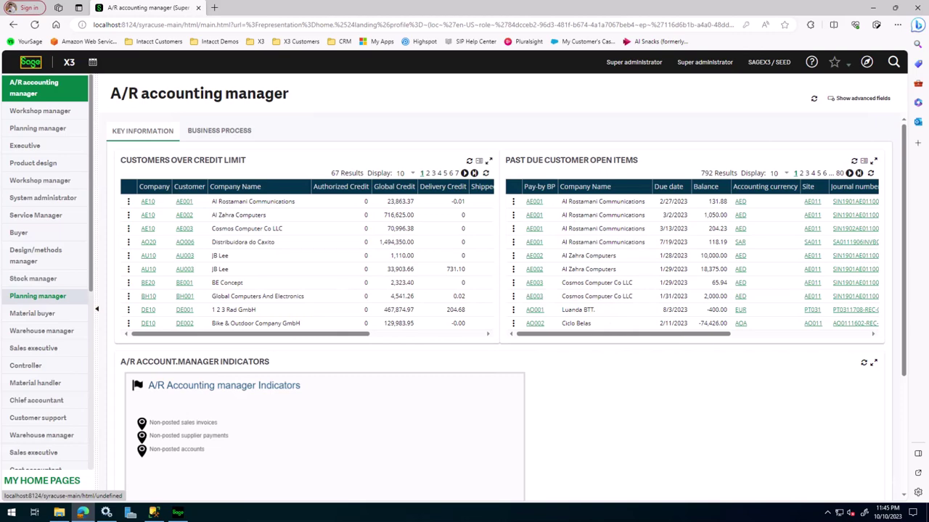
Log the super administrator out of Sage X3
left_click(634, 62)
left_click(394, 222)
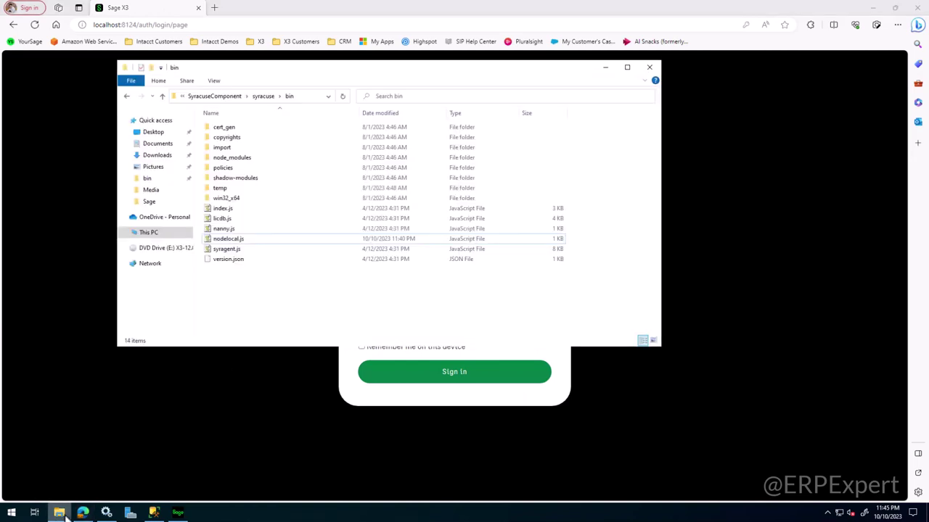
Switch to File Explorer and open the x3-services folder inside the Sage folder on New Volume (D:)
left_click(59, 512)
left_click(227, 97)
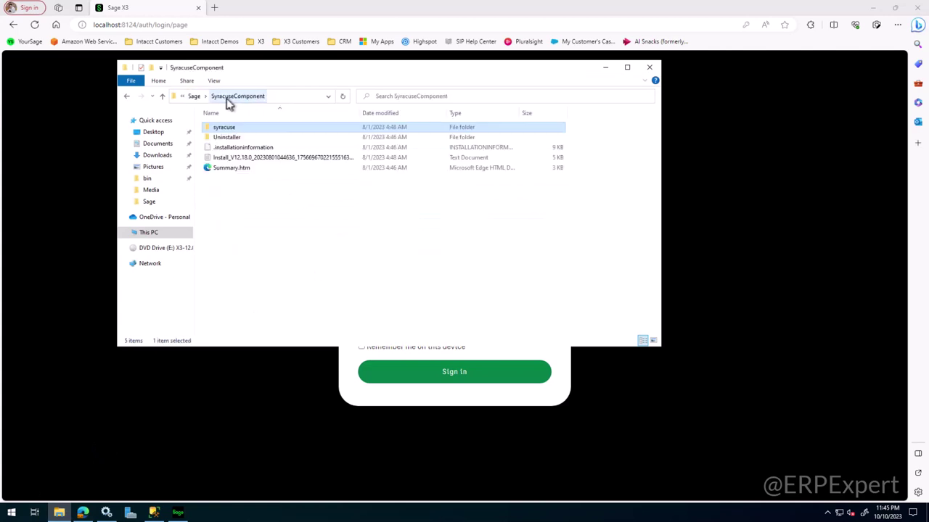
left_click(148, 232)
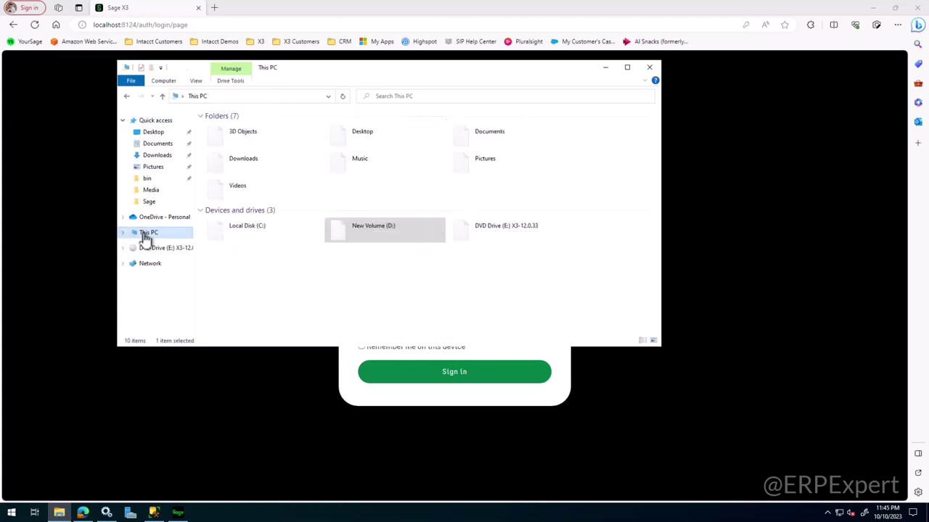
double_click(373, 233)
left_click(234, 140)
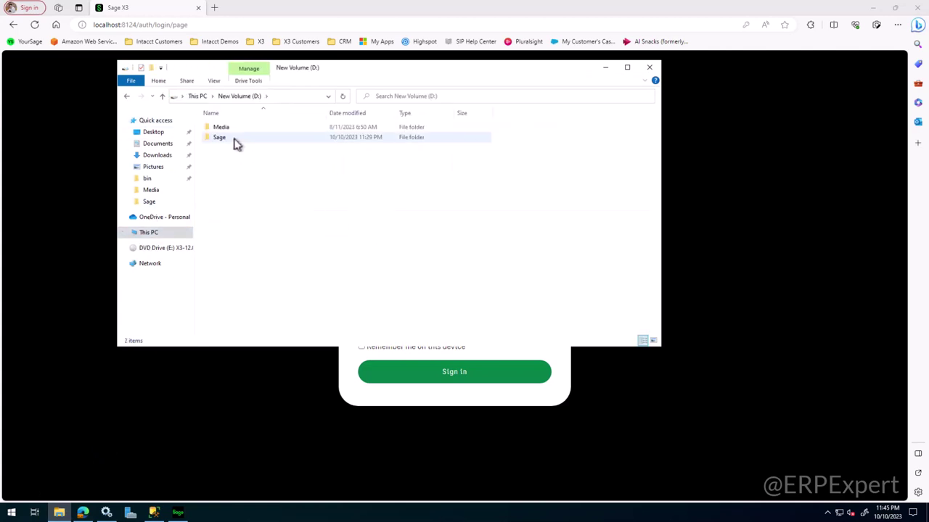
double_click(235, 139)
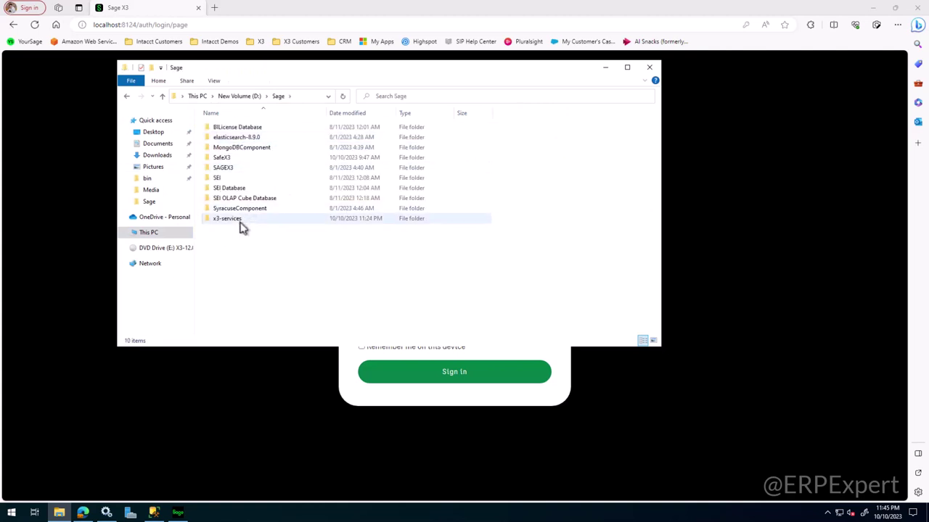
double_click(242, 219)
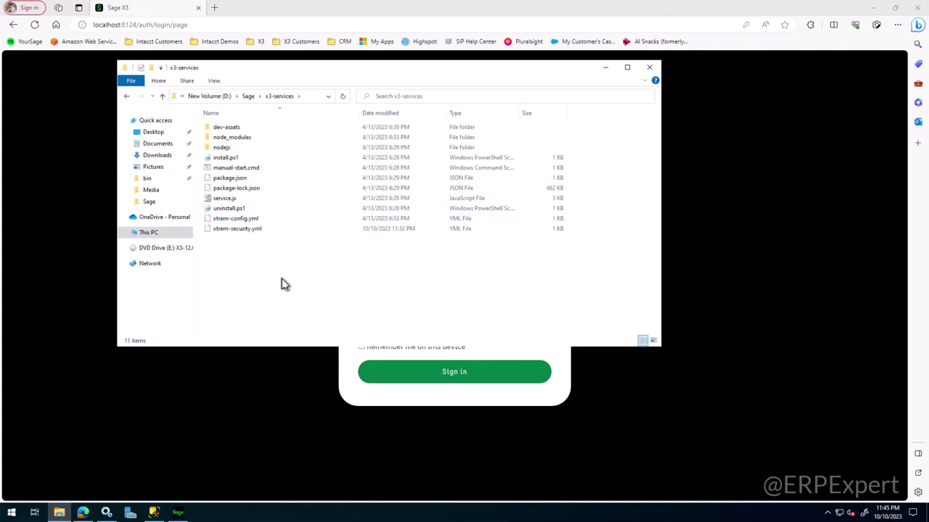
Open Windows PowerShell as administrator in the x3-services folder, minimize File Explorer, and move the console into clear view
left_click(138, 82)
mouse_move(170, 128)
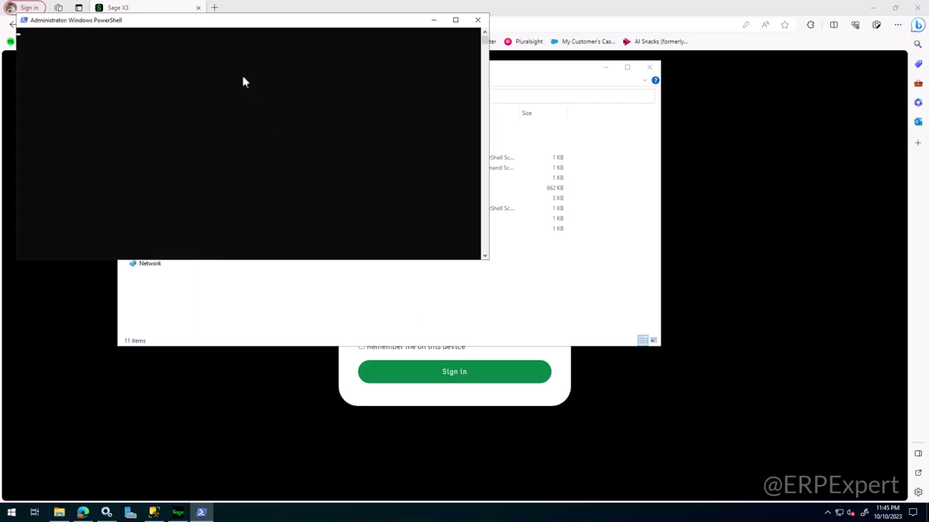
left_click_drag(186, 25, 428, 182)
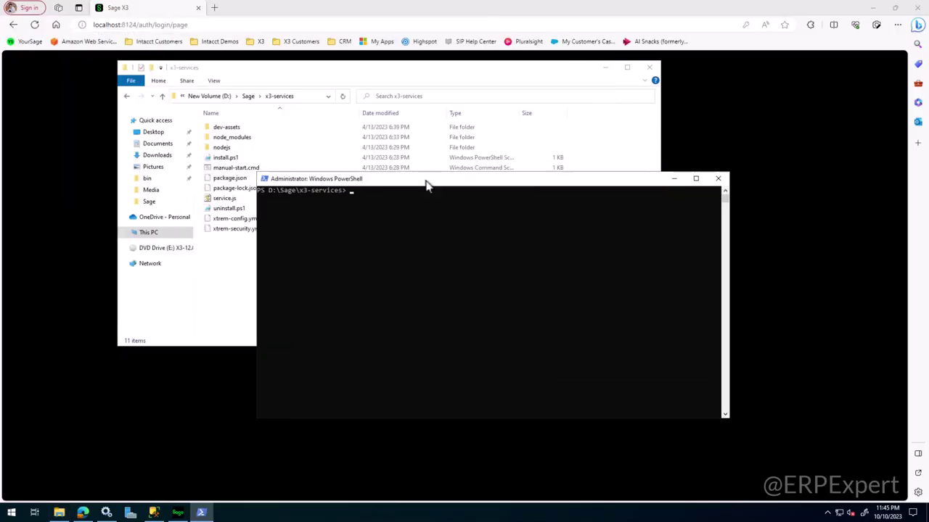
left_click(605, 68)
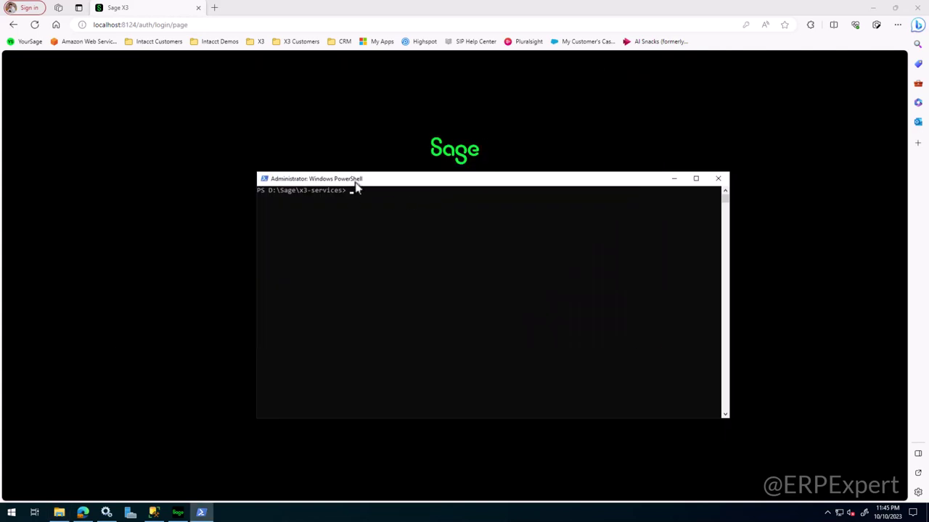
left_click_drag(355, 181, 327, 130)
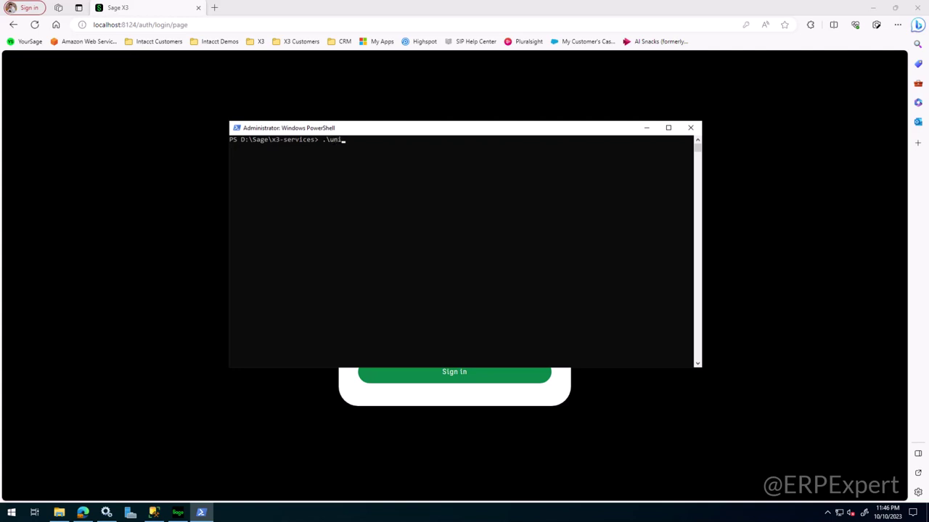
Run .\uninstall.ps1 from the x3-services folder in PowerShell, checking the script in File Explorer, and close the Services console
type("nstall.ps1")
left_click(59, 512)
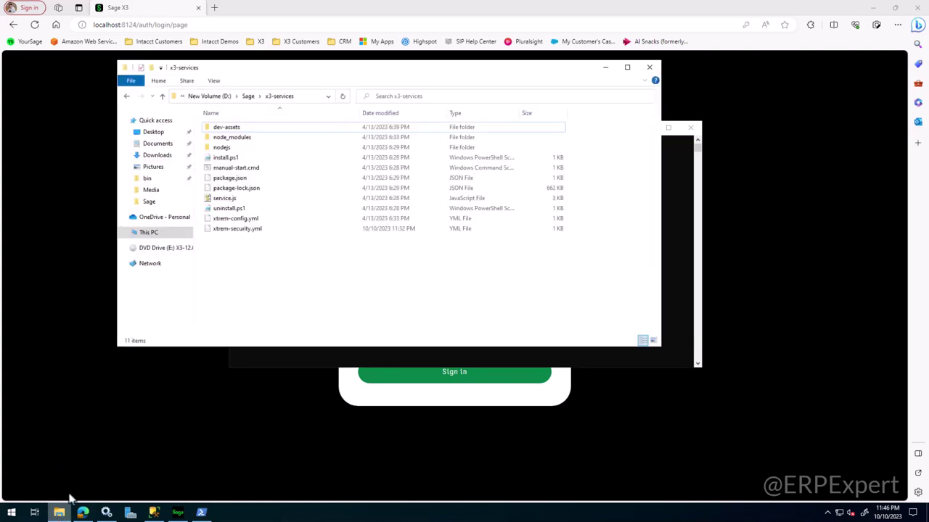
left_click(238, 209)
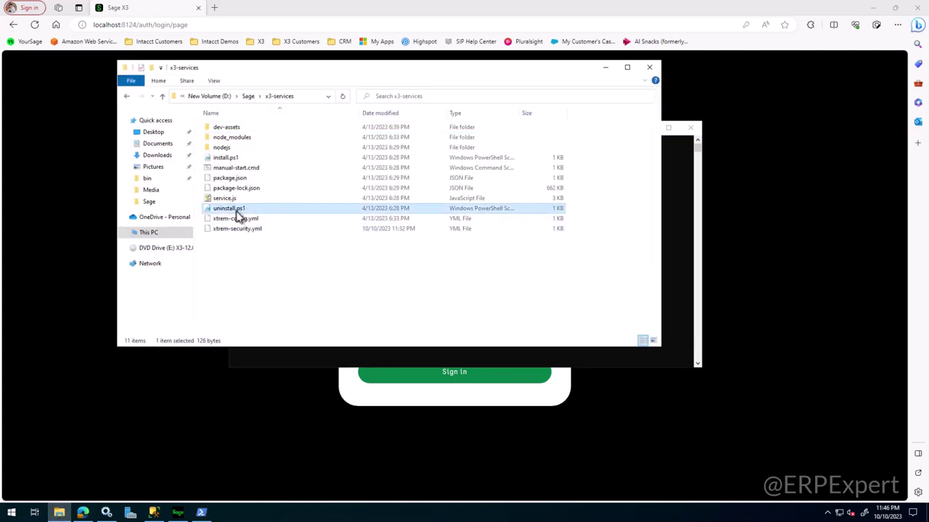
left_click(606, 68)
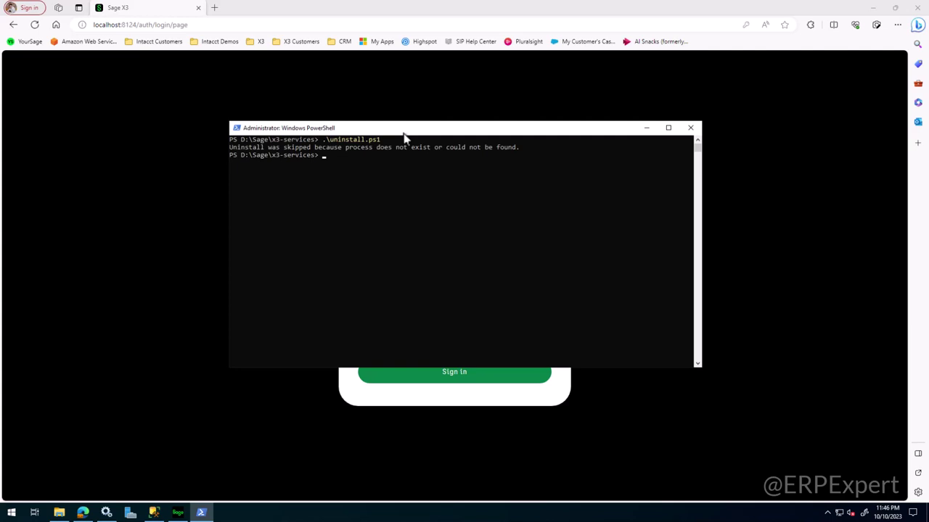
left_click(110, 515)
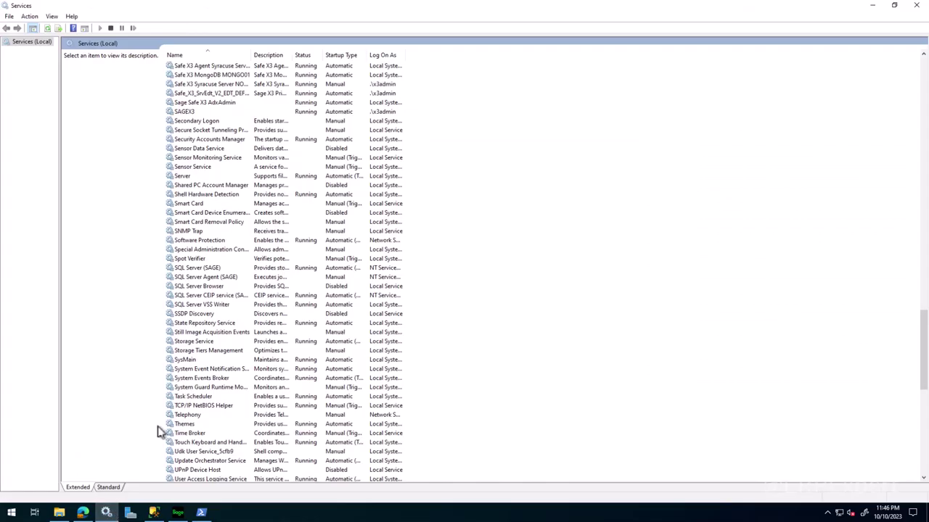
left_click(916, 5)
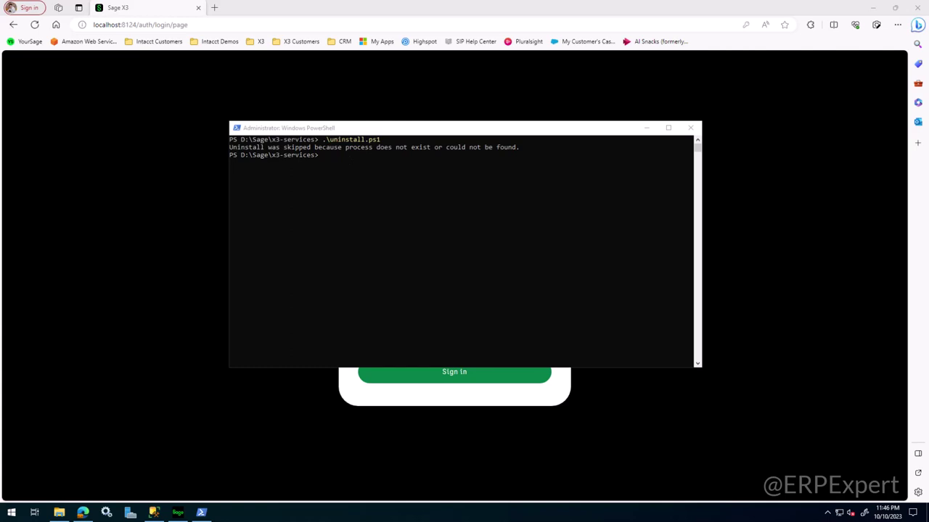
Run .\install.ps1 from the x3-services folder in PowerShell, checking the script in File Explorer
left_click(326, 129)
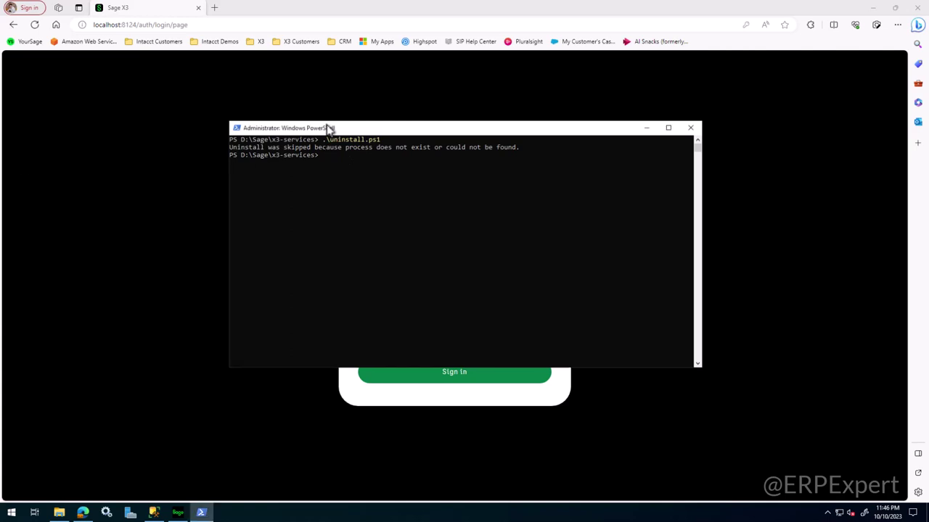
type(".\\install.ps1")
left_click(59, 513)
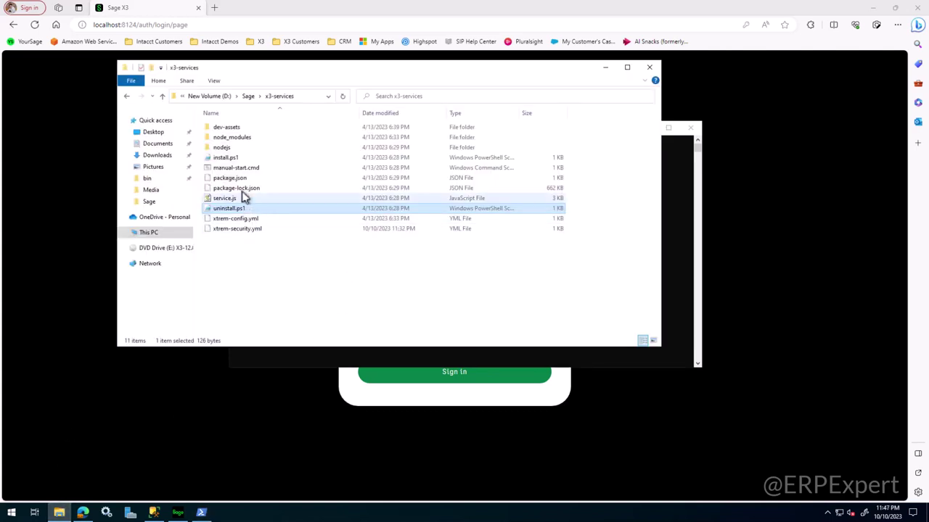
left_click(231, 158)
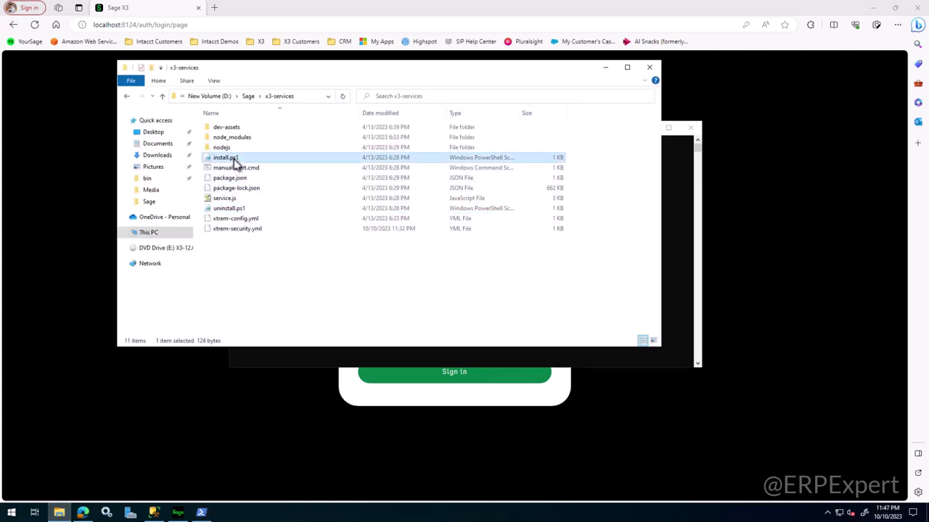
left_click(607, 67)
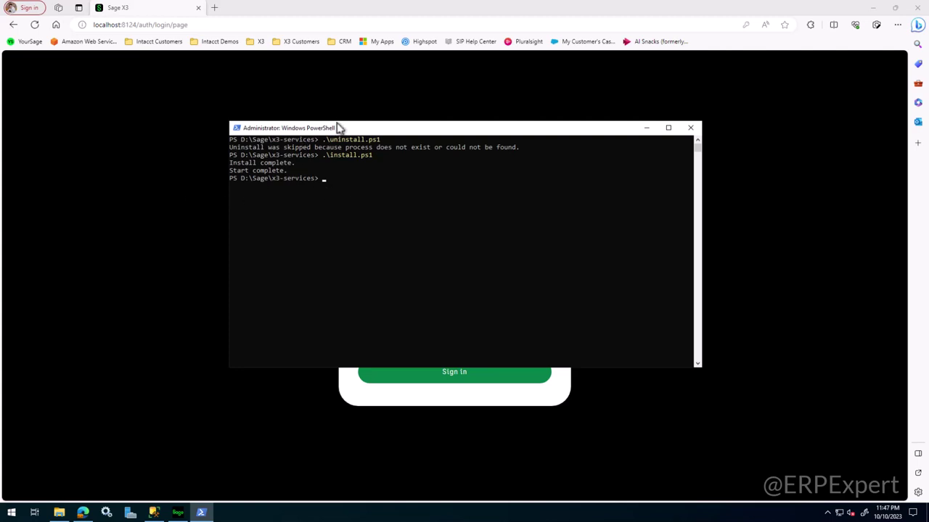
left_click_drag(338, 128, 329, 113)
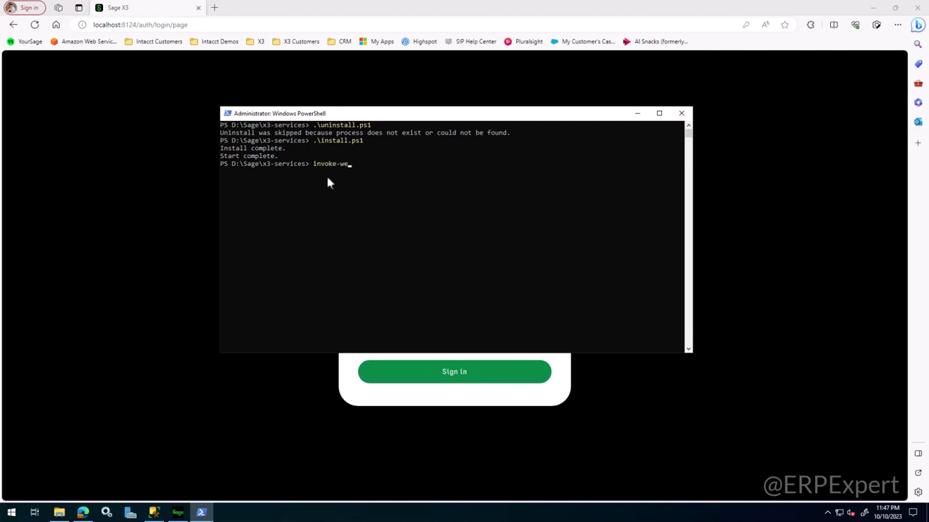
type("brequest http://localhost:8240/ping")
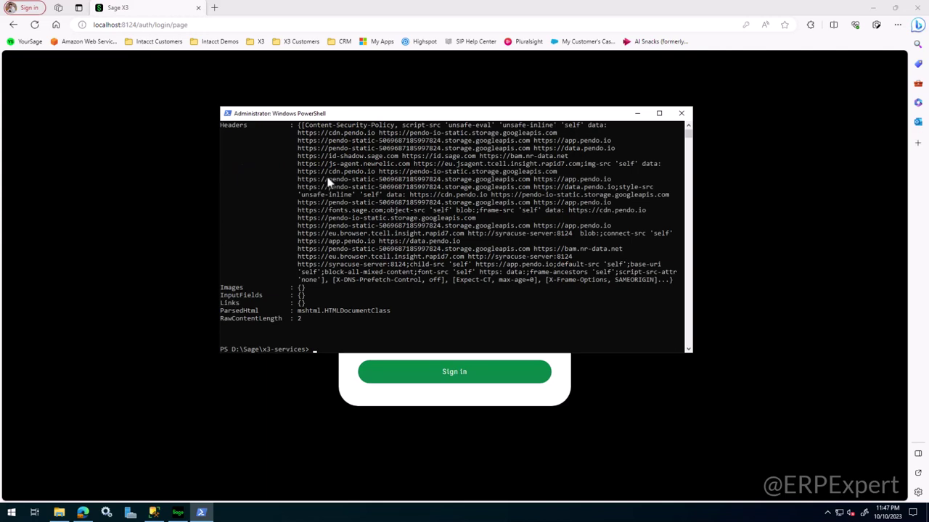
scroll(399, 233, "up", 4)
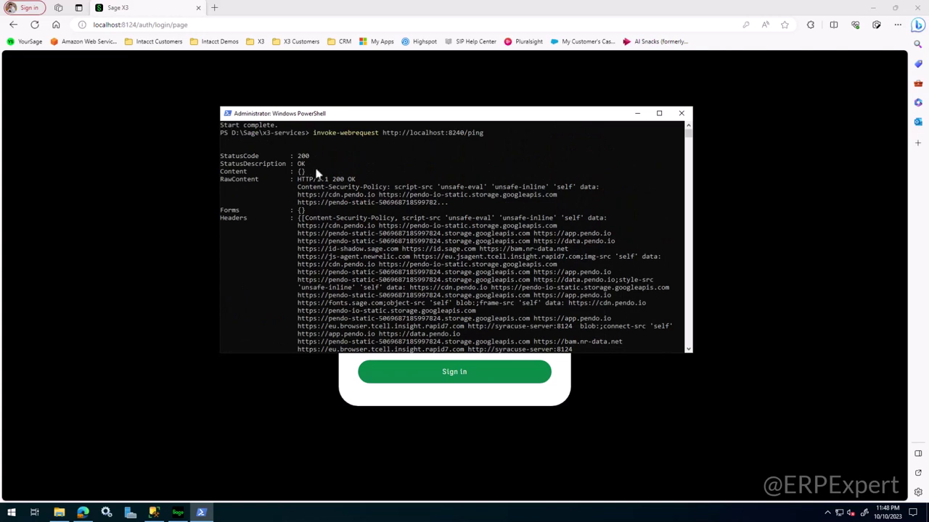
scroll(317, 174, "up", 1)
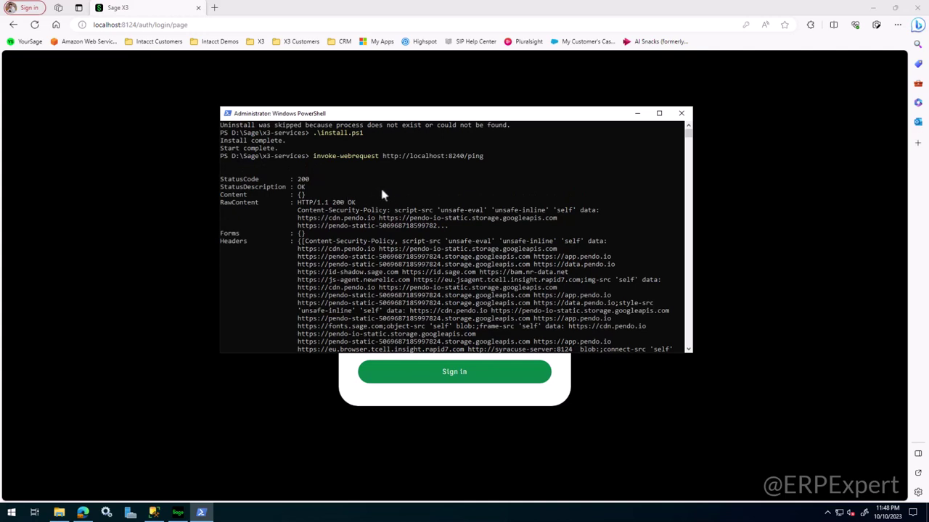
scroll(384, 193, "down", 5)
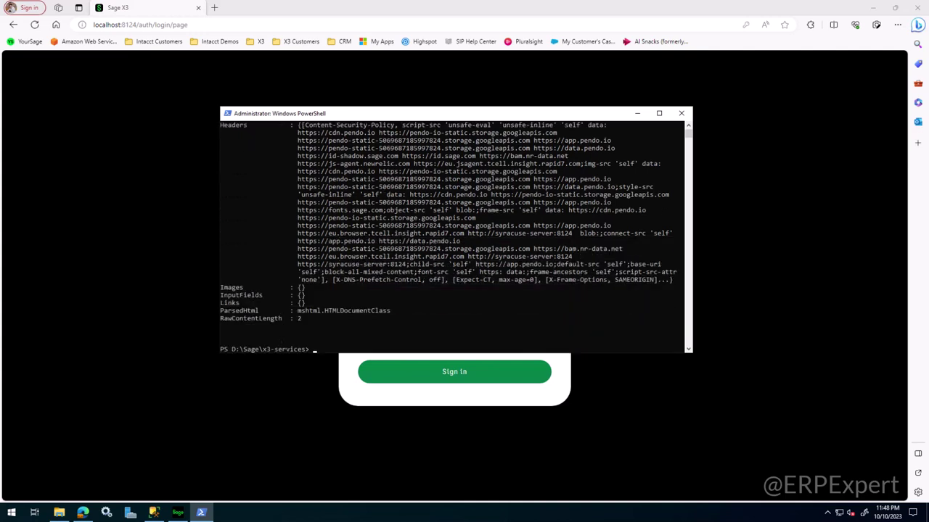
Switch to the Microsoft Edge browser and sign in to Sage X3 as the super administrator
left_click(120, 203)
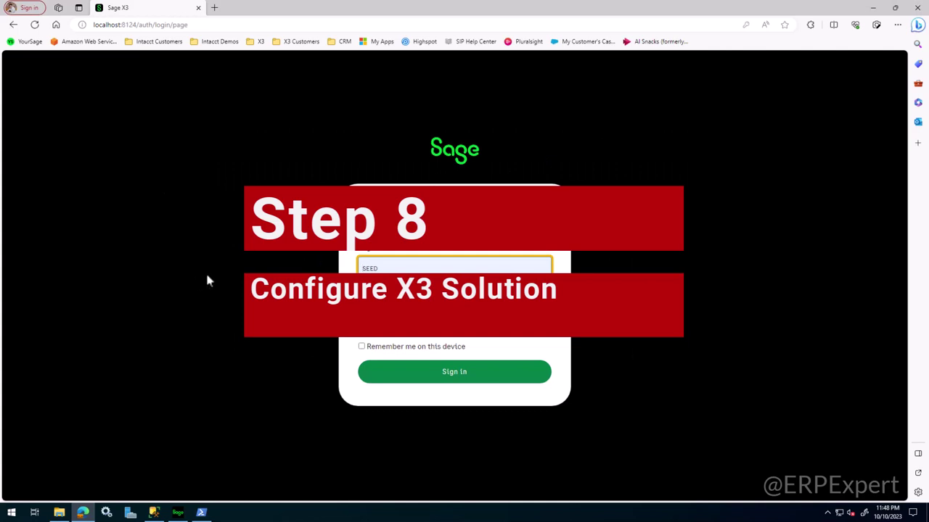
left_click(370, 267)
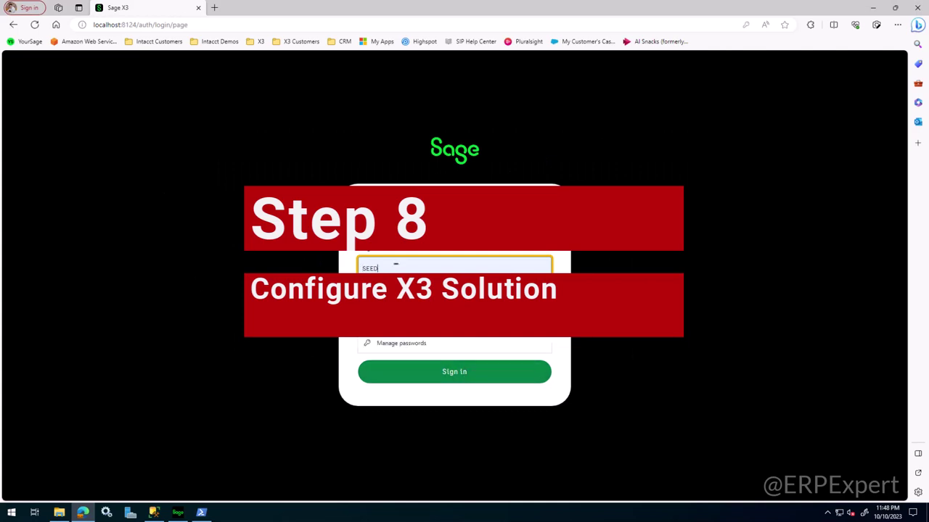
left_click(461, 371)
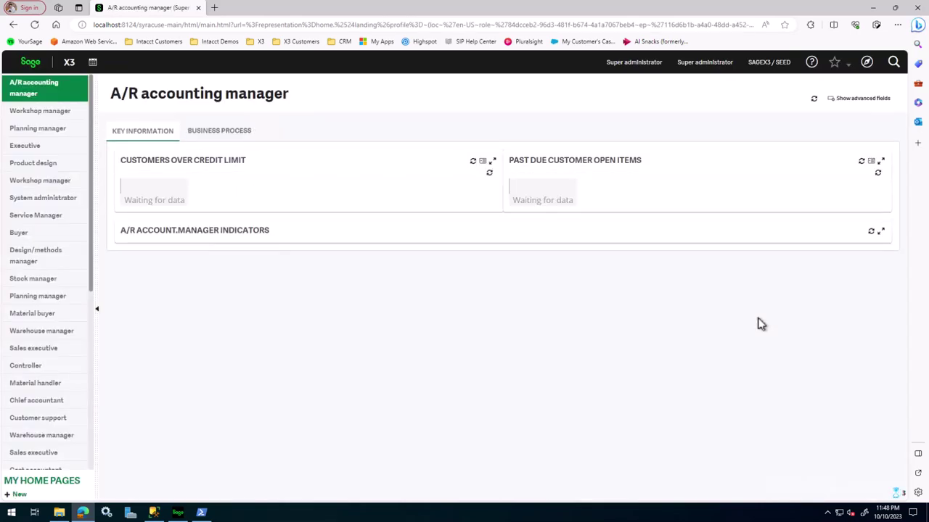
left_click(866, 63)
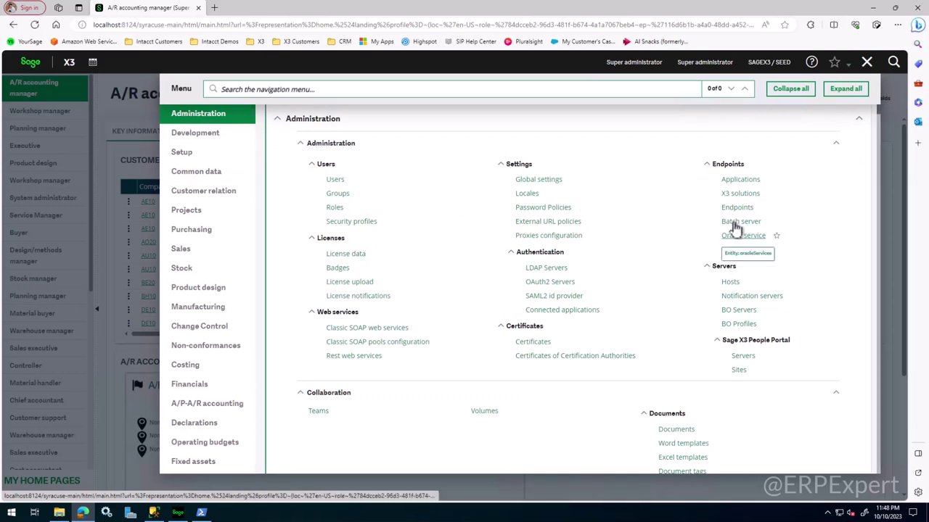
left_click(738, 194)
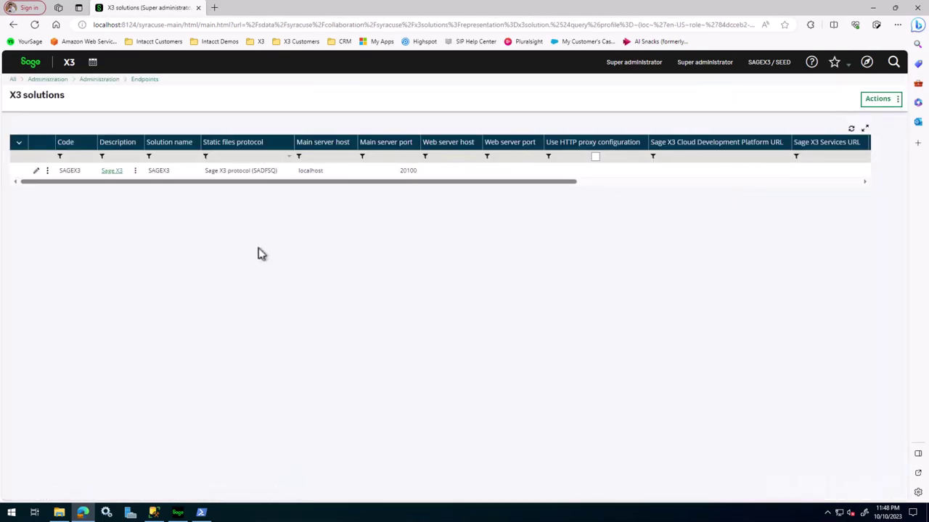
left_click(38, 173)
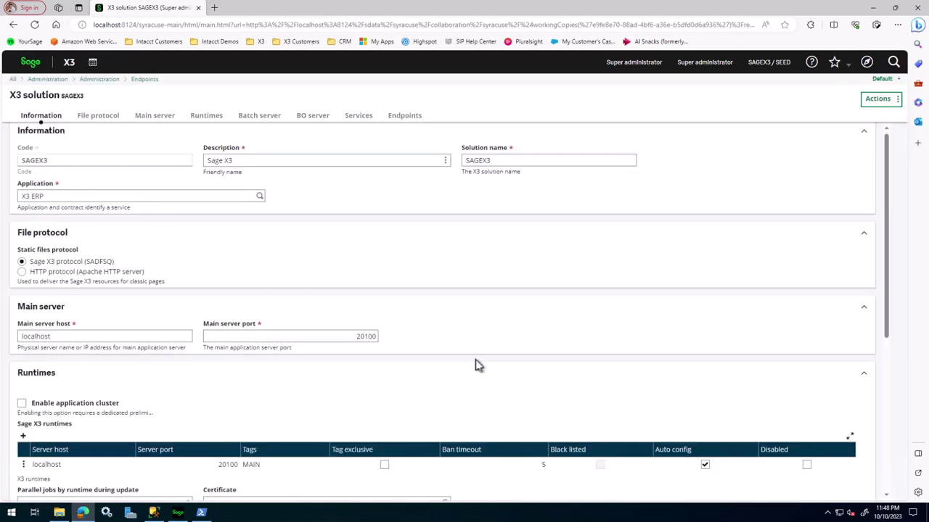
scroll(573, 339, "down", 5)
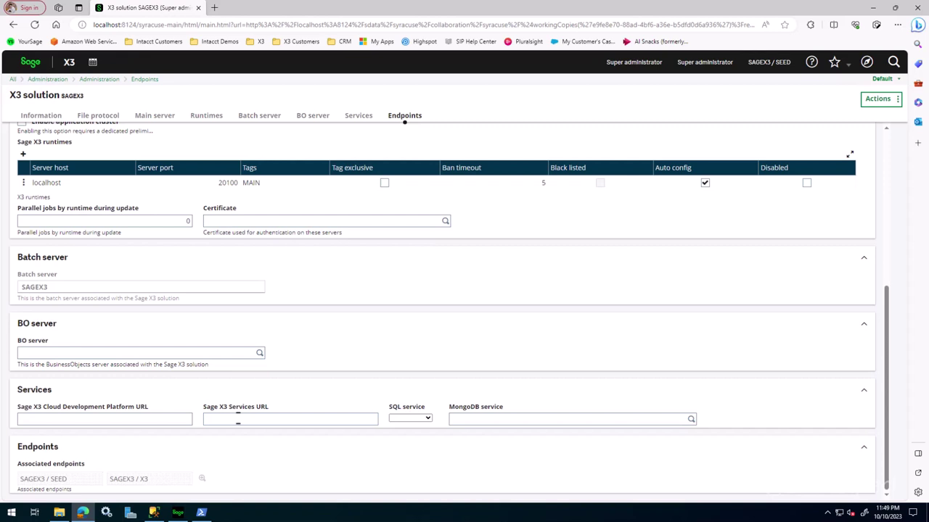
left_click(238, 419)
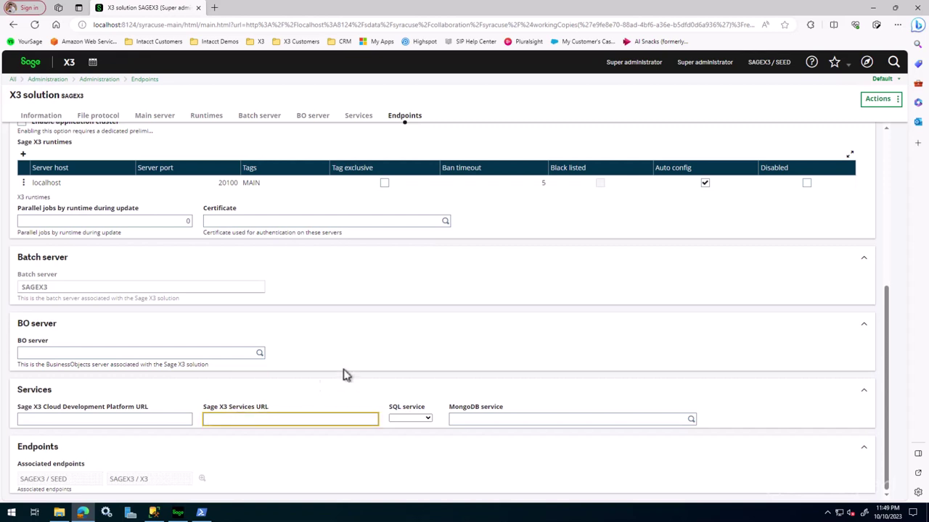
type("http://localhost:8240")
Set the solution's SQL service to SQL Server with the ADC_SEED service, and save the X3 solution
left_click(428, 421)
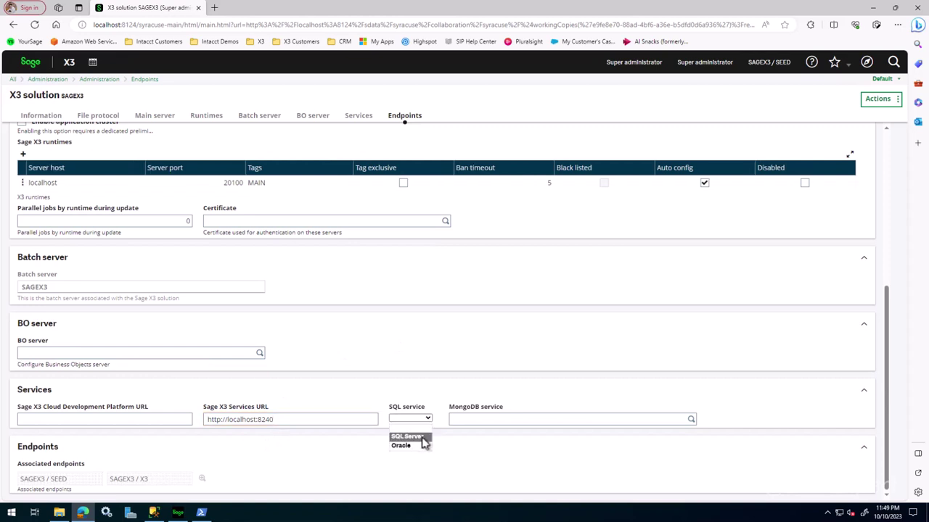
left_click(419, 438)
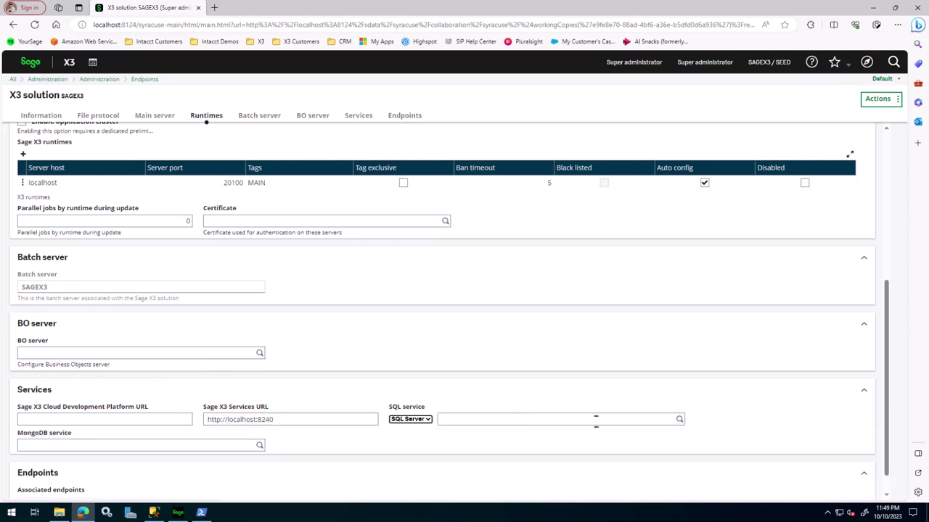
left_click(537, 421)
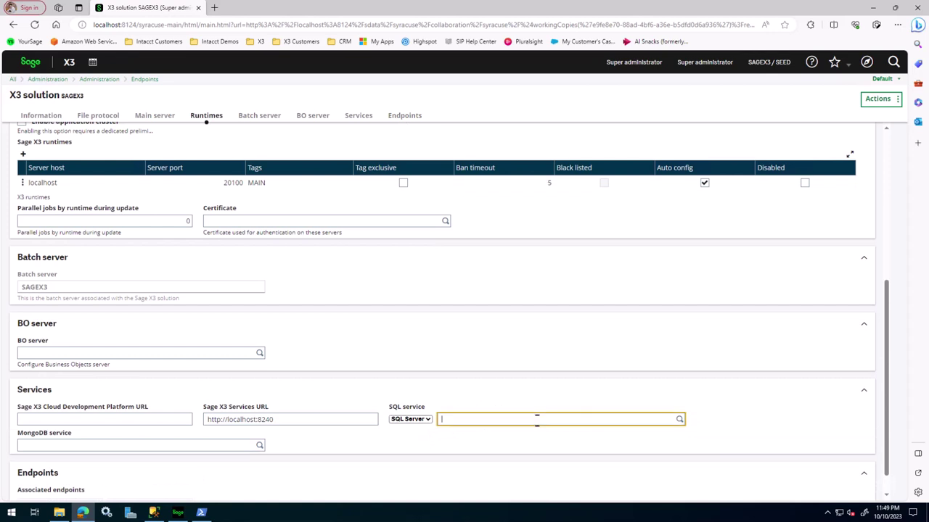
left_click(680, 421)
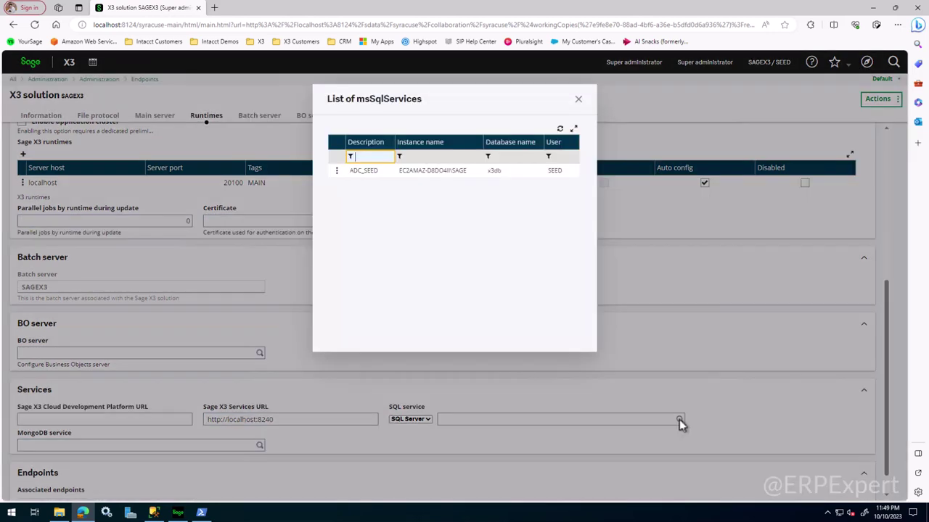
left_click(370, 178)
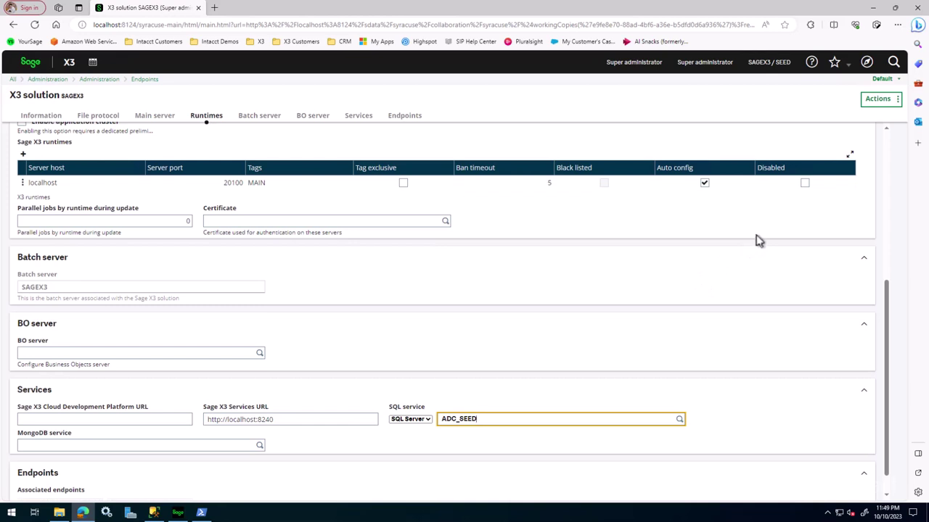
left_click(878, 102)
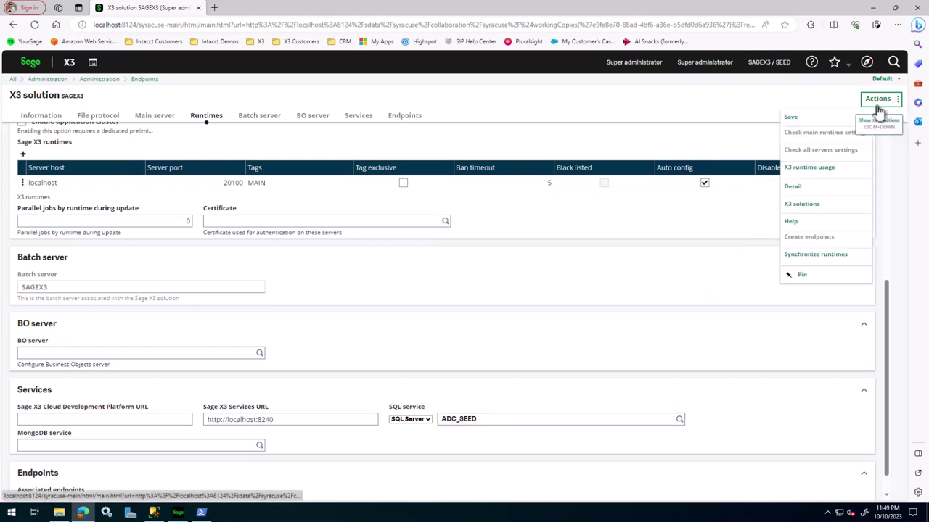
left_click(819, 124)
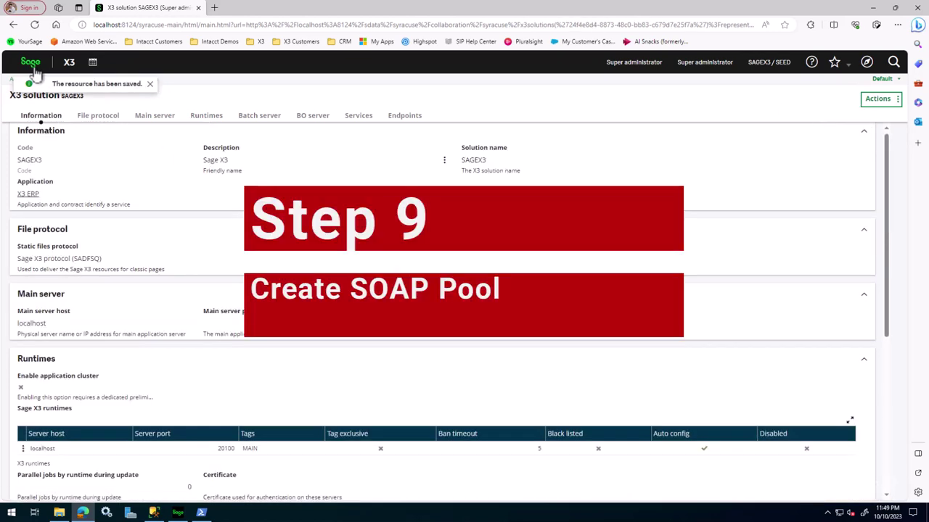
Open the Classic SOAP pools configuration under Administration's Web services and start a new SOAP pool
left_click(30, 62)
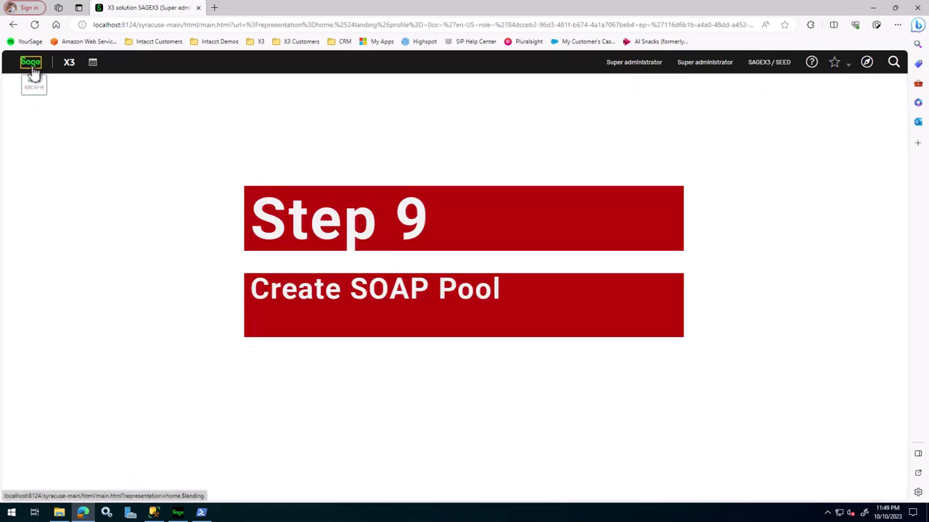
left_click(868, 63)
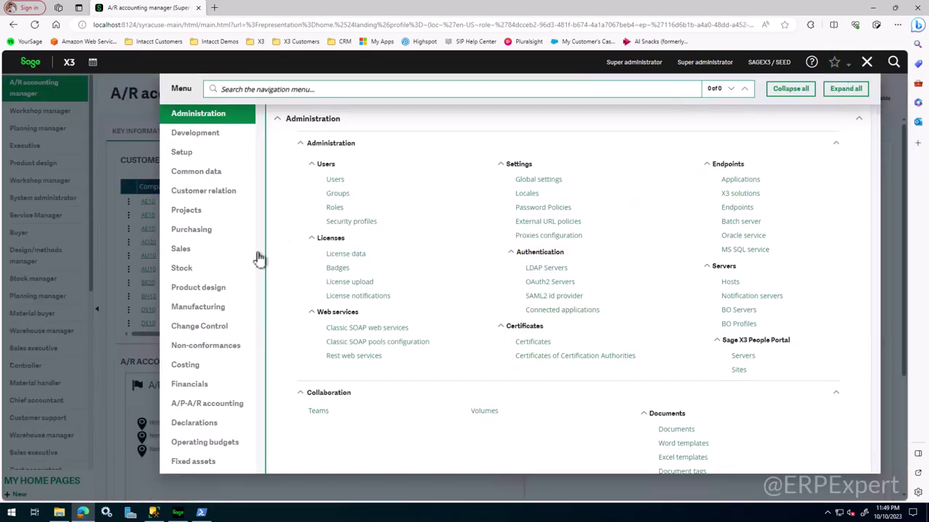
scroll(217, 135, "up", 1)
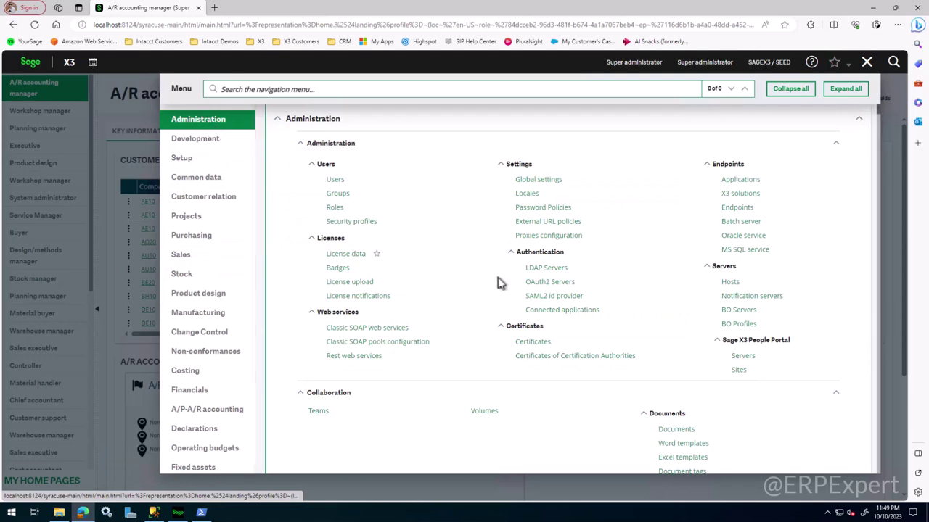
left_click(395, 343)
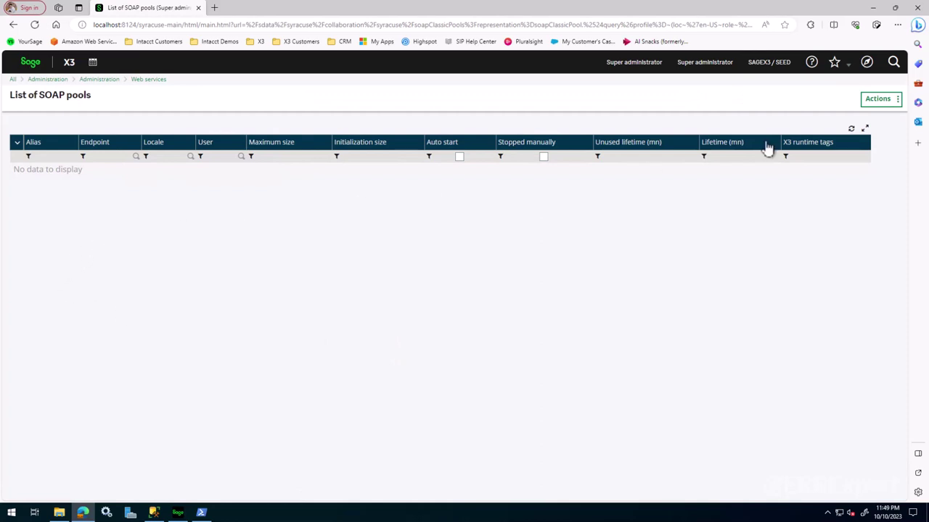
left_click(873, 102)
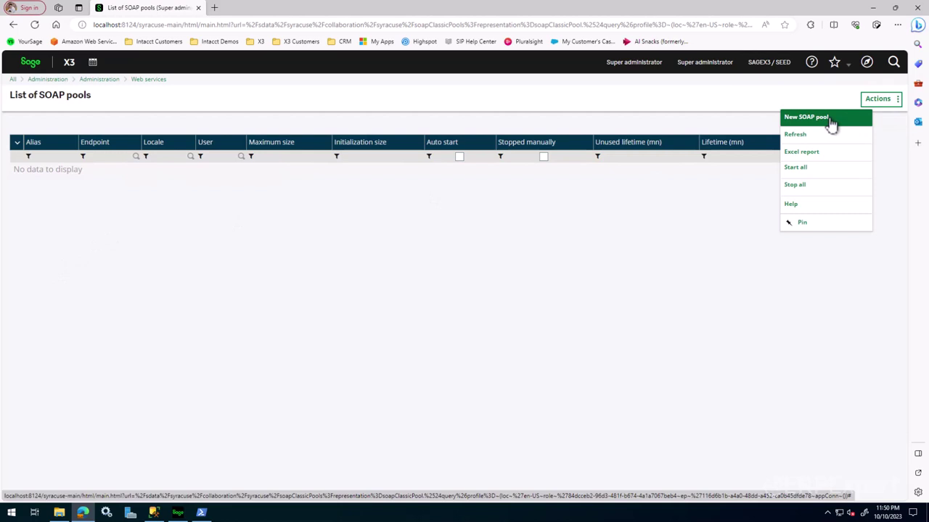
left_click(823, 125)
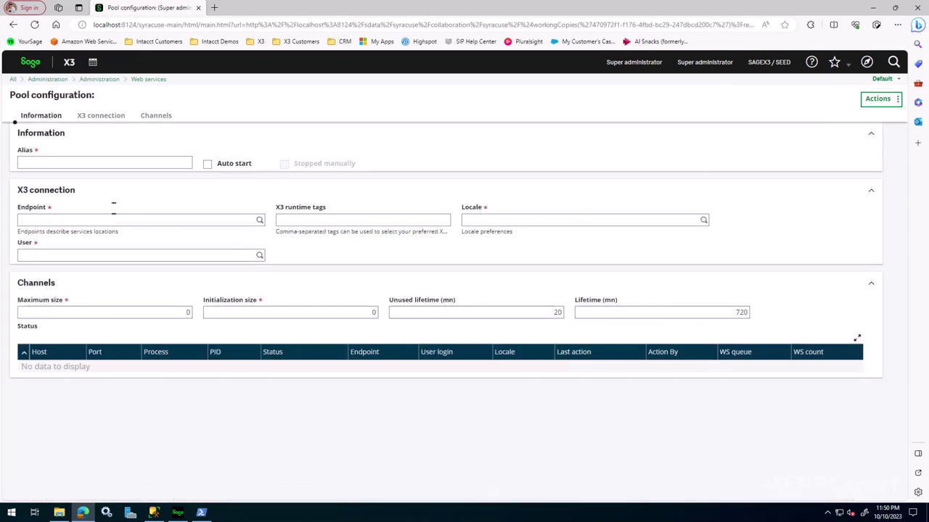
Give the pool the alias SEED, enable Auto start, and set its endpoint to SAGEX3 / SEED and locale to English (United States)
left_click(58, 164)
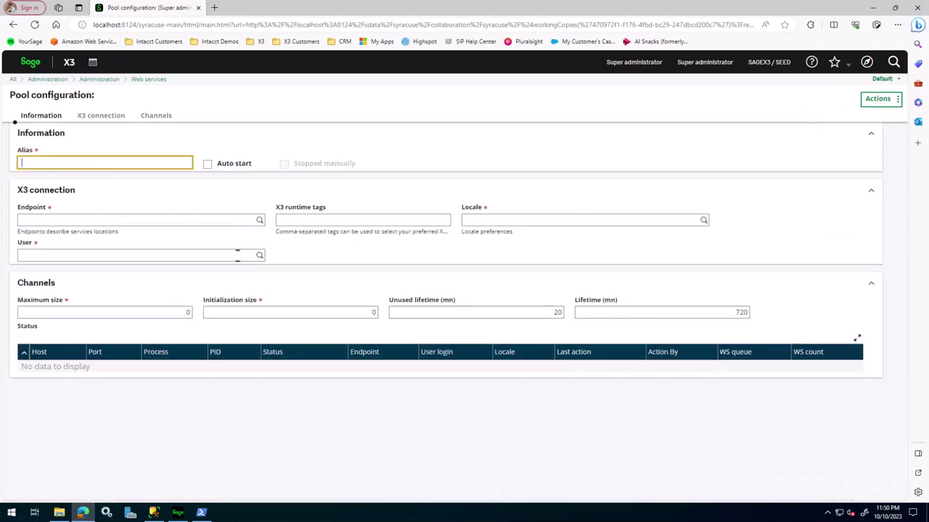
type("SEED")
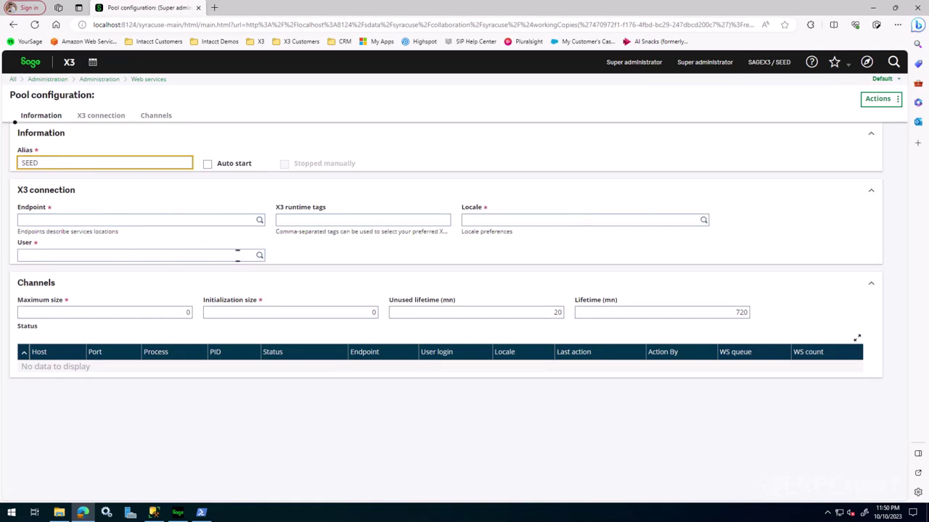
left_click(207, 166)
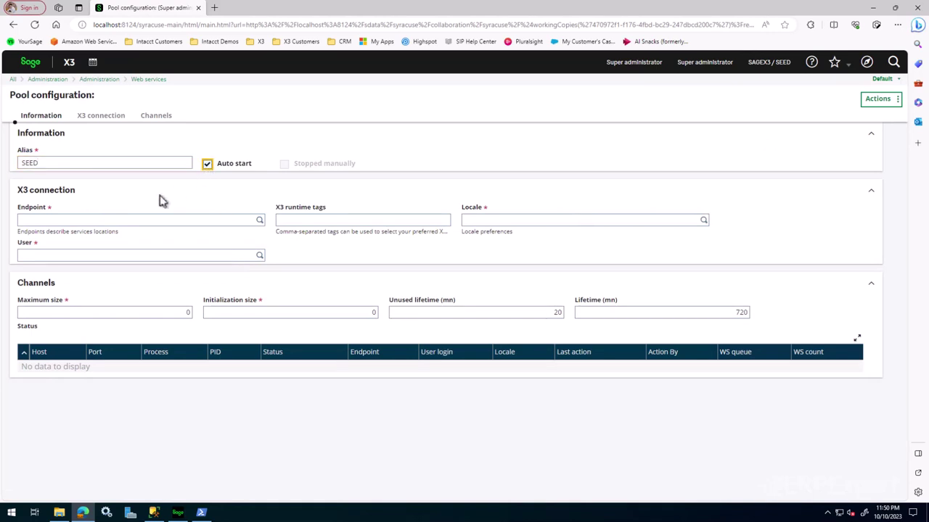
left_click(130, 220)
left_click(259, 220)
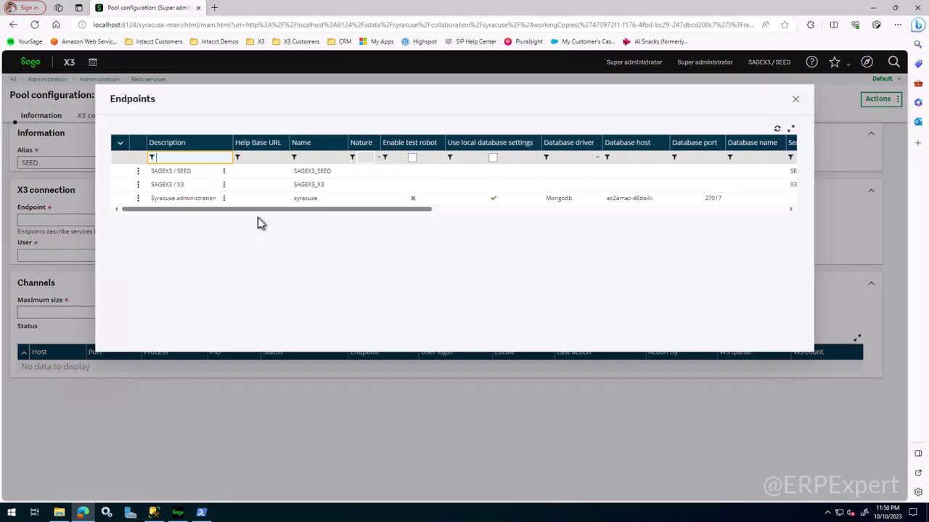
left_click(174, 171)
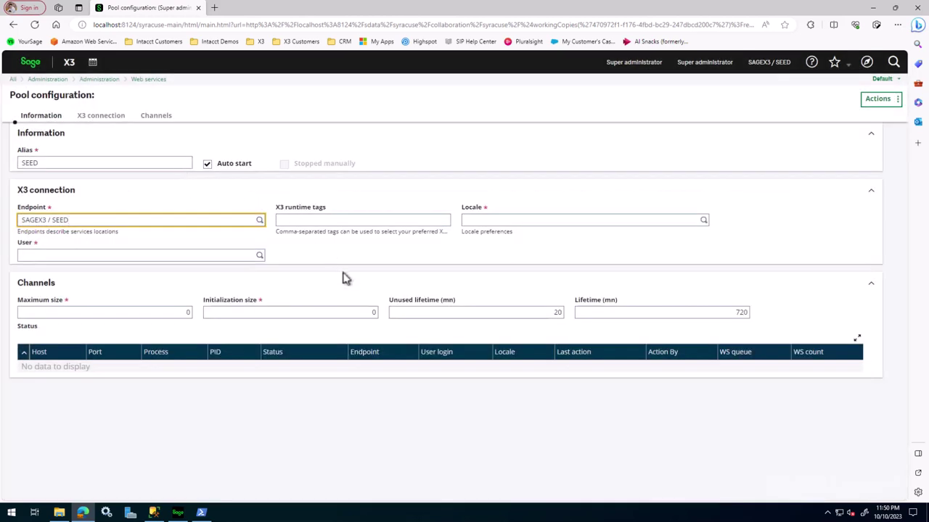
left_click(703, 224)
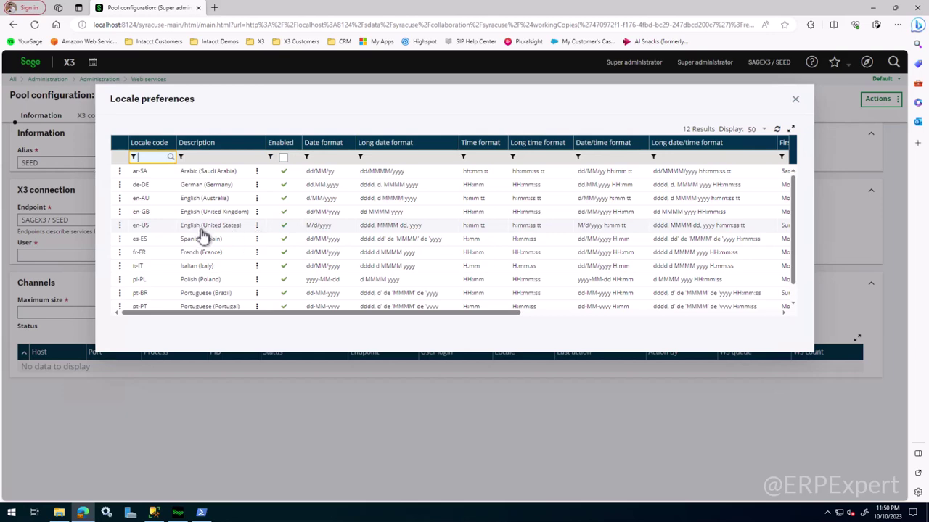
left_click(210, 229)
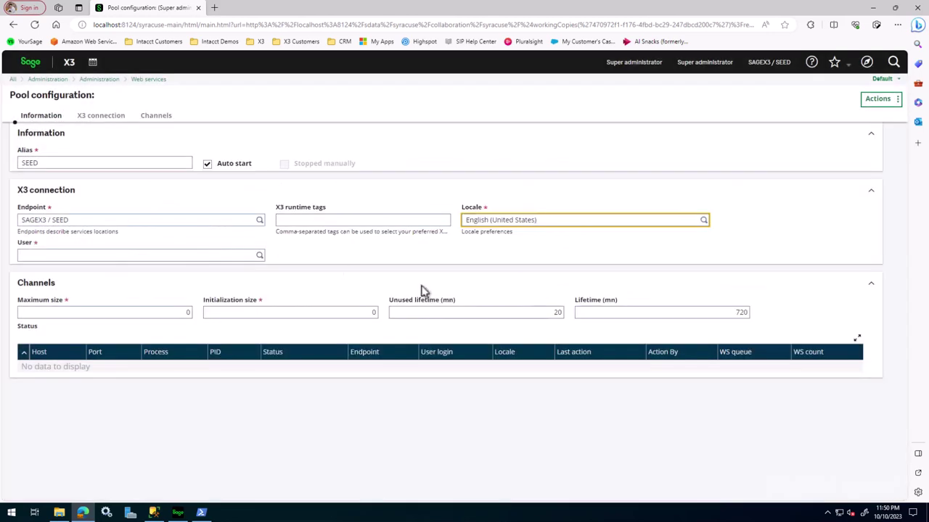
Set the pool's channels to a maximum size of 2 and an initialization size of 1
left_click(170, 310)
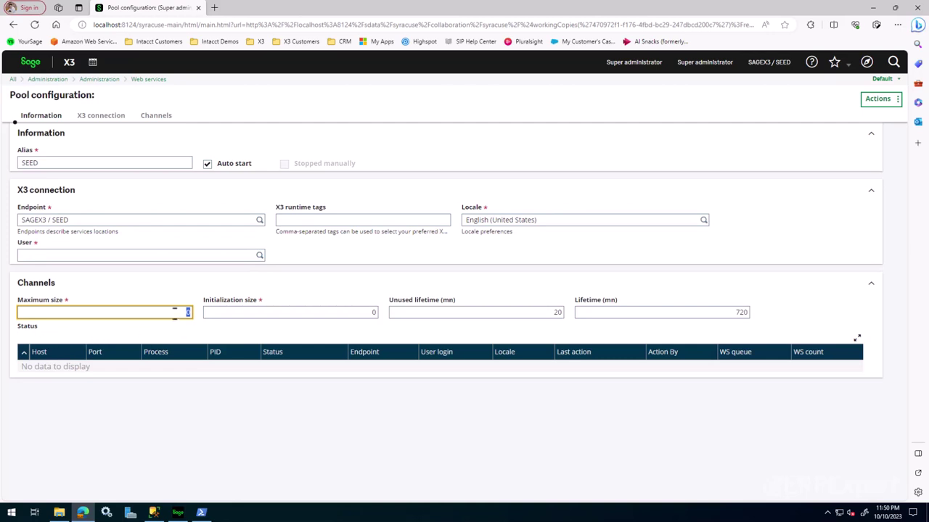
type("2")
left_click(332, 317)
type("1")
key("Tab")
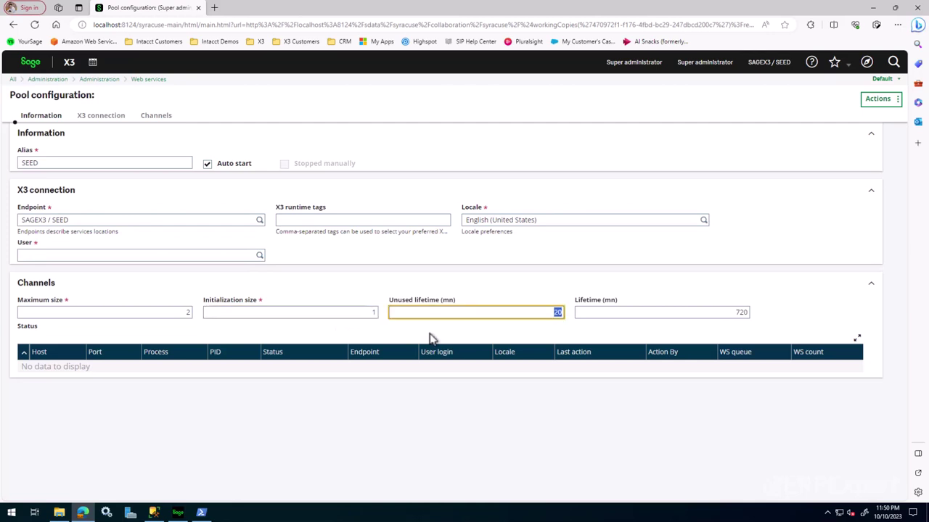
Assign the admin user to the SOAP pool's X3 connection
left_click(878, 102)
left_click(878, 101)
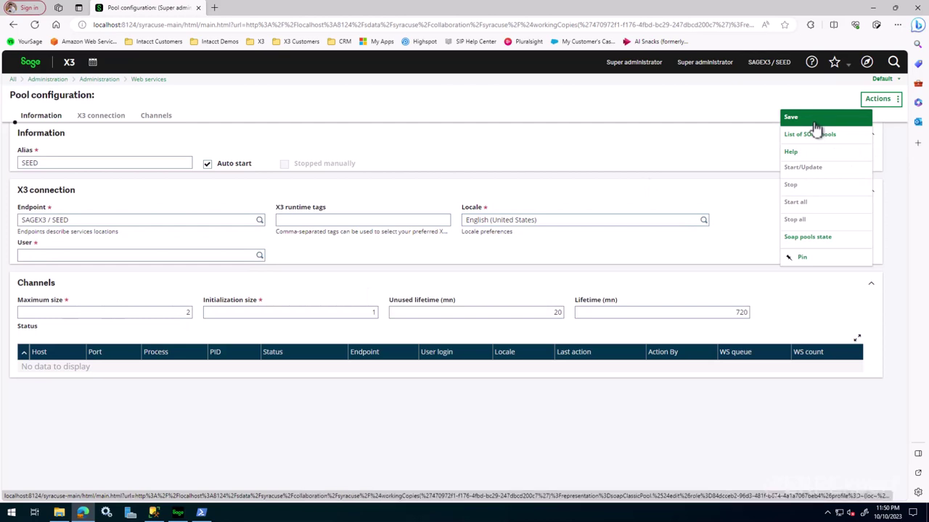
left_click(182, 254)
left_click(259, 258)
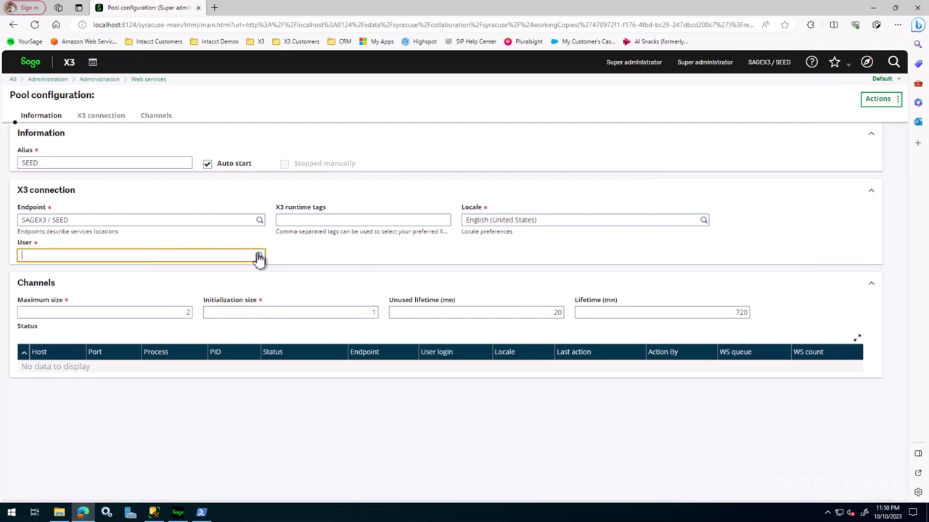
left_click(259, 257)
left_click(360, 171)
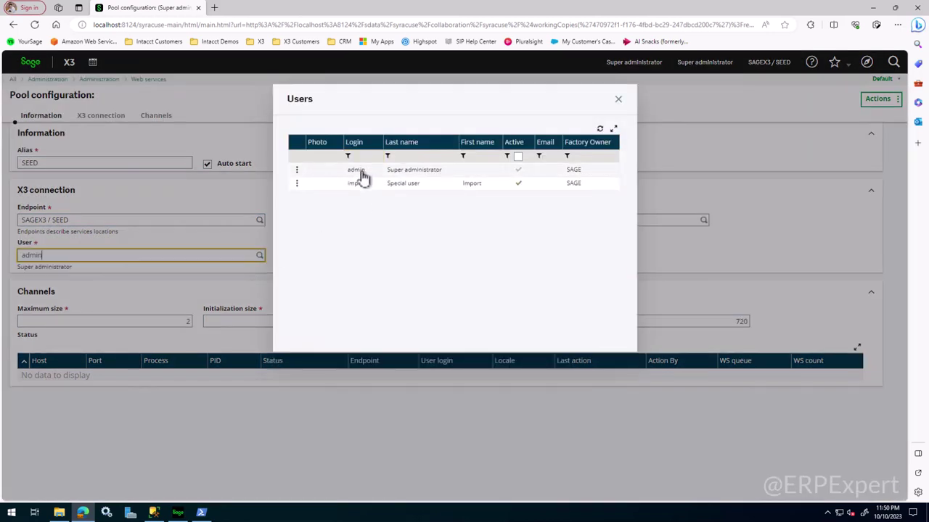
Save the SEED pool configuration and run Start/Update on the pool
left_click(868, 105)
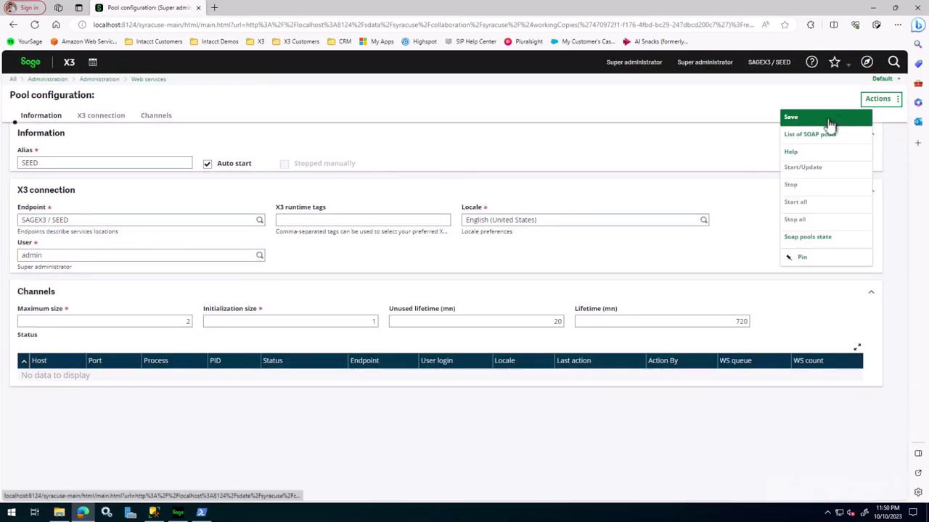
left_click(806, 118)
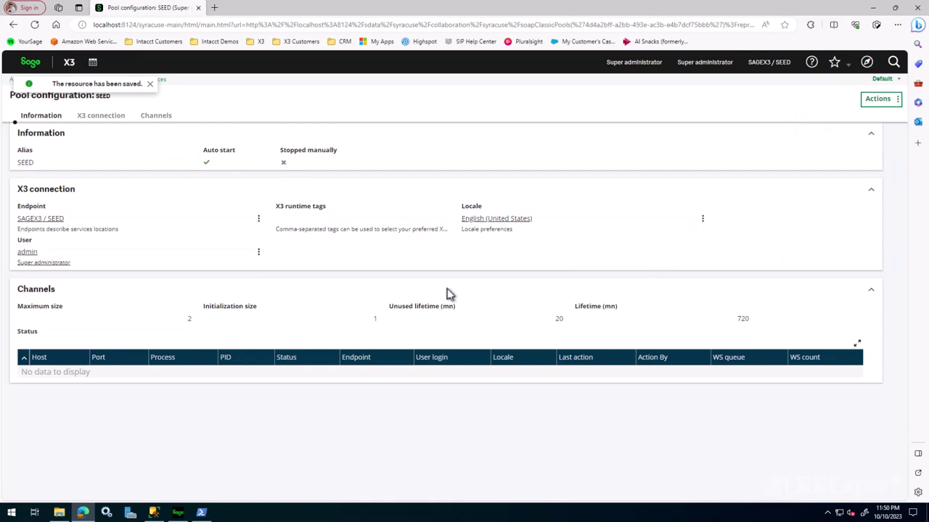
left_click(880, 100)
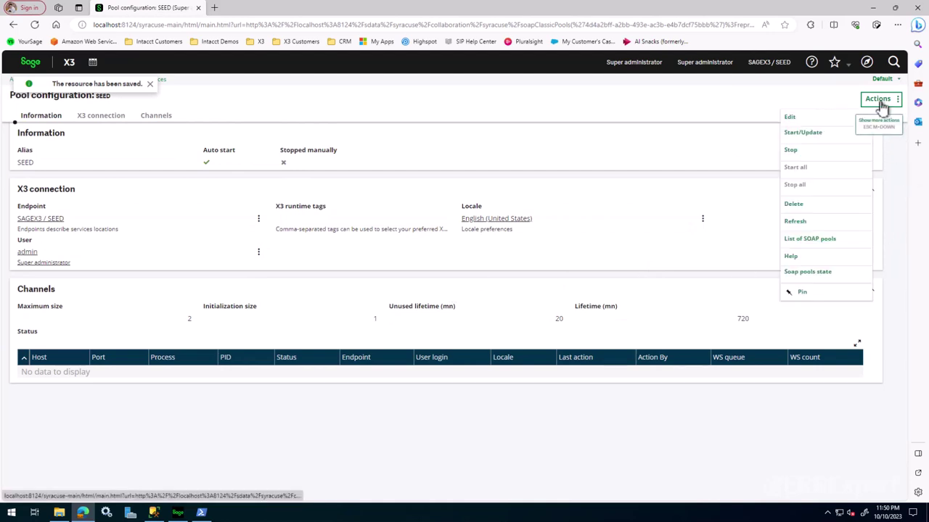
left_click(809, 133)
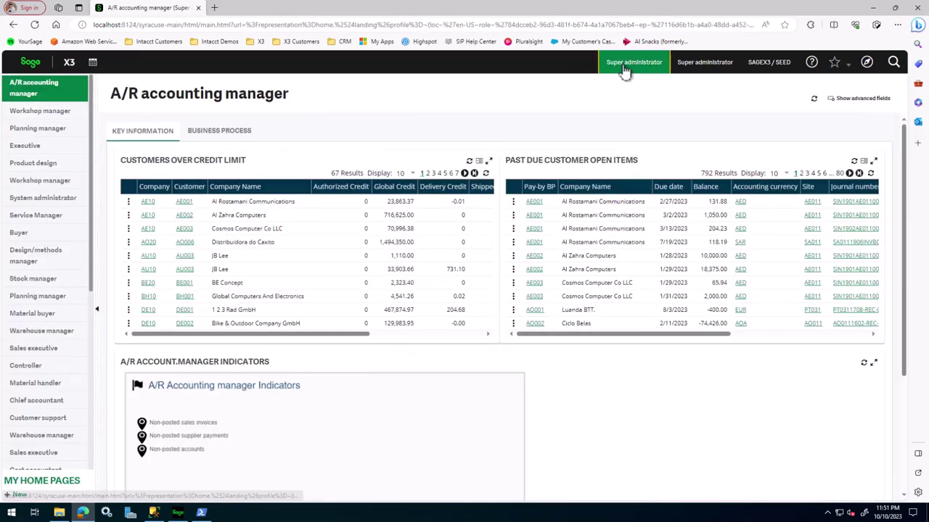
Log out of the Sage X3 session and sign in as admin to the handheld page at localhost:8124/handheld
left_click(623, 66)
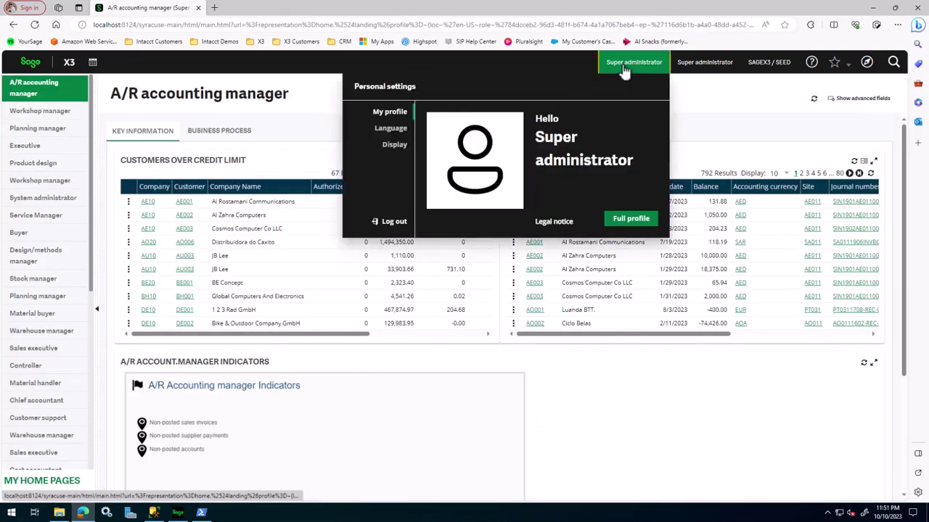
left_click(386, 222)
left_click(128, 25)
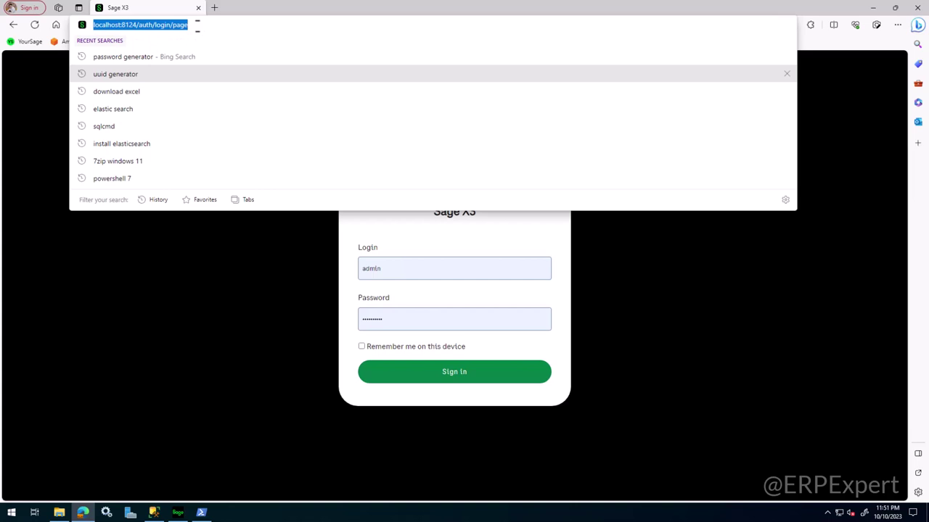
left_click(197, 25)
left_click_drag(197, 25, 141, 26)
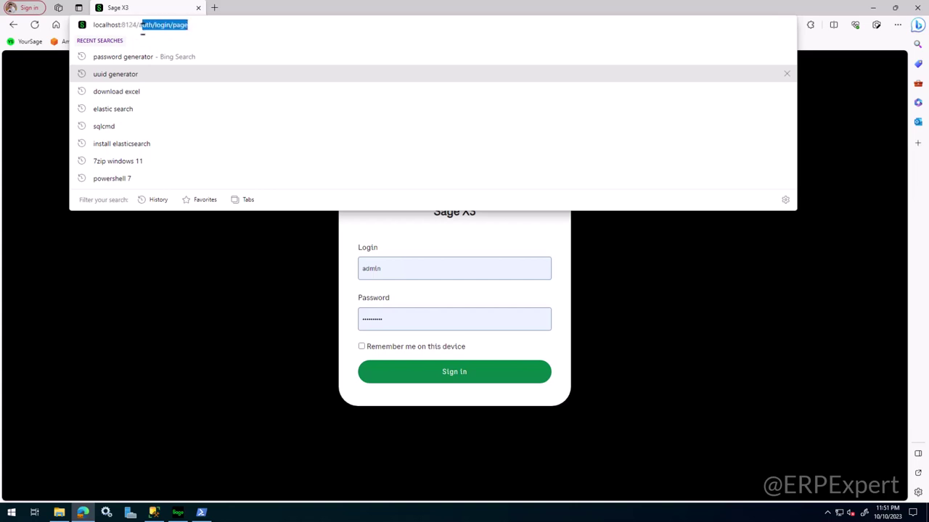
key("BackSpace")
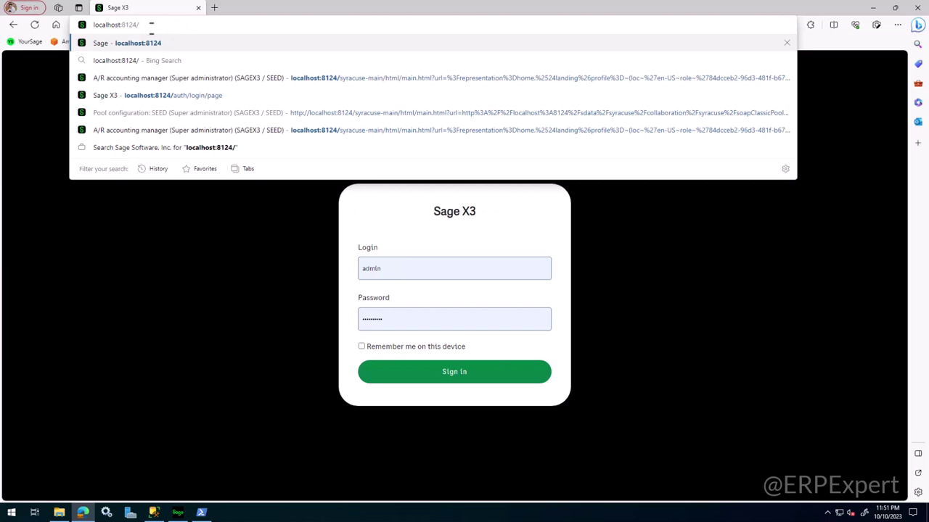
type("handhel")
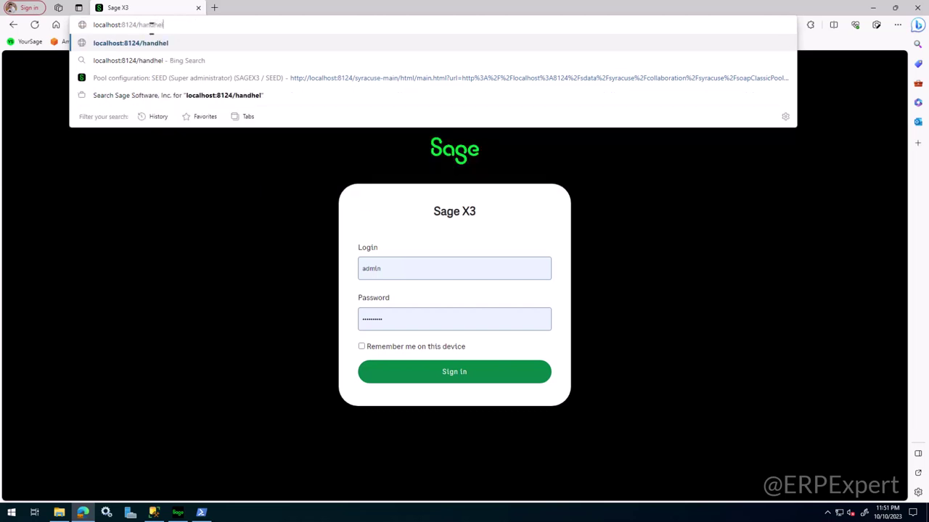
type("d")
key("Return")
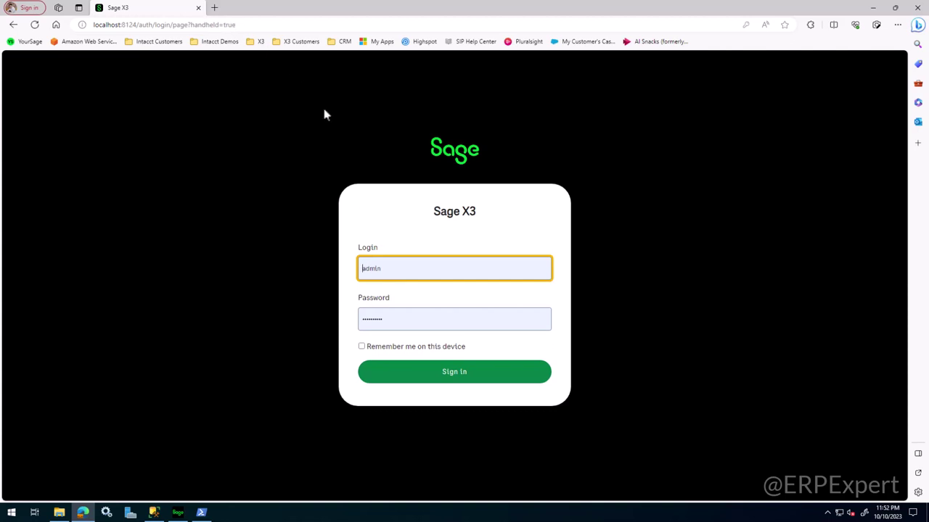
left_click(464, 374)
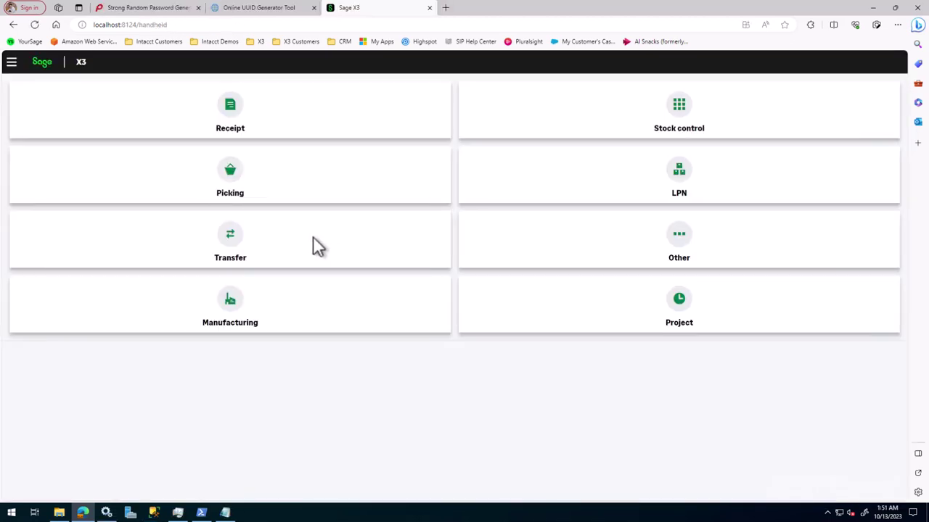